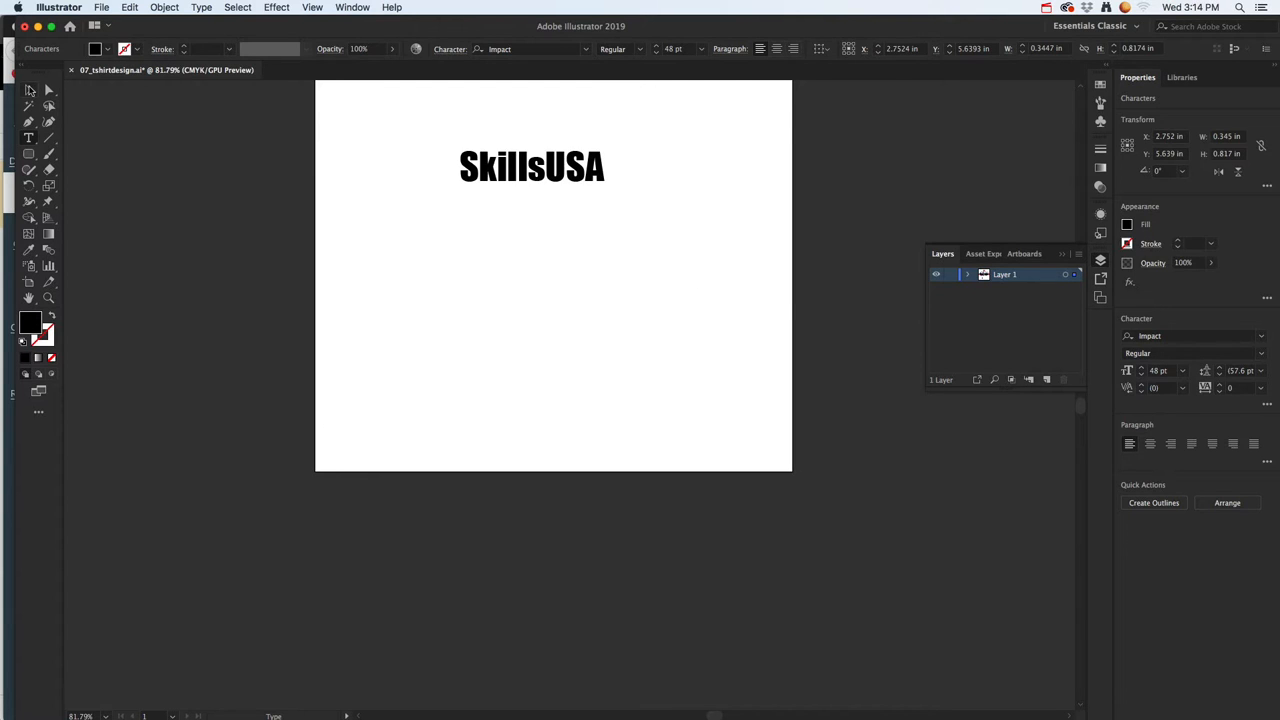
# Move the SkillsUSA text down and to the right toward the middle of the artboard
pyautogui.click(29, 90)
pyautogui.moveTo(560, 172); pyautogui.dragTo(612, 215)
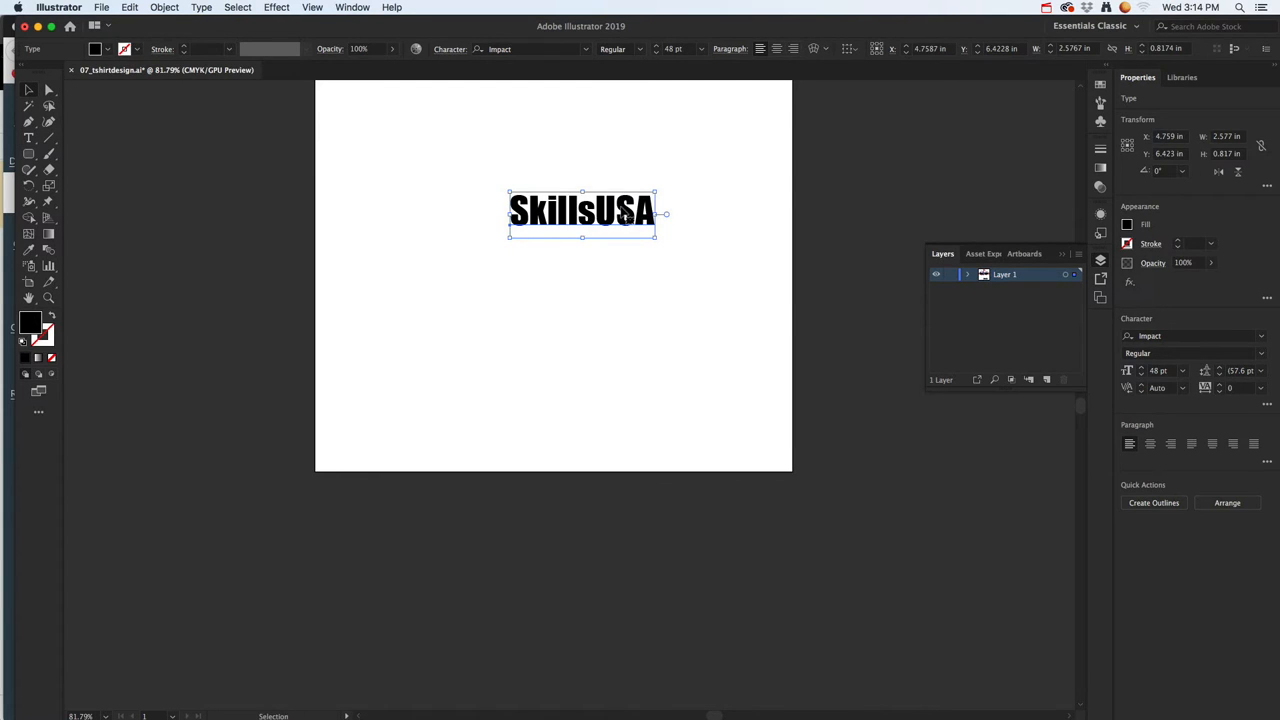
pyautogui.click(29, 138)
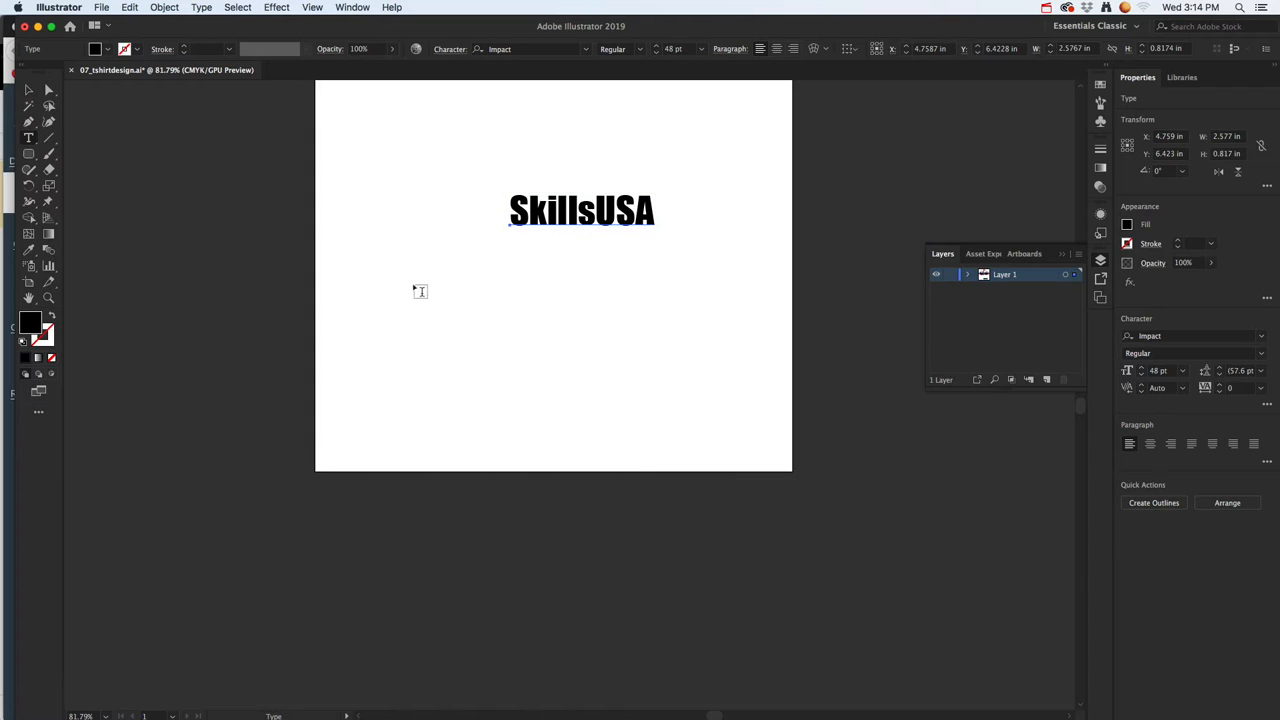
pyautogui.moveTo(516, 280); pyautogui.dragTo(541, 410)
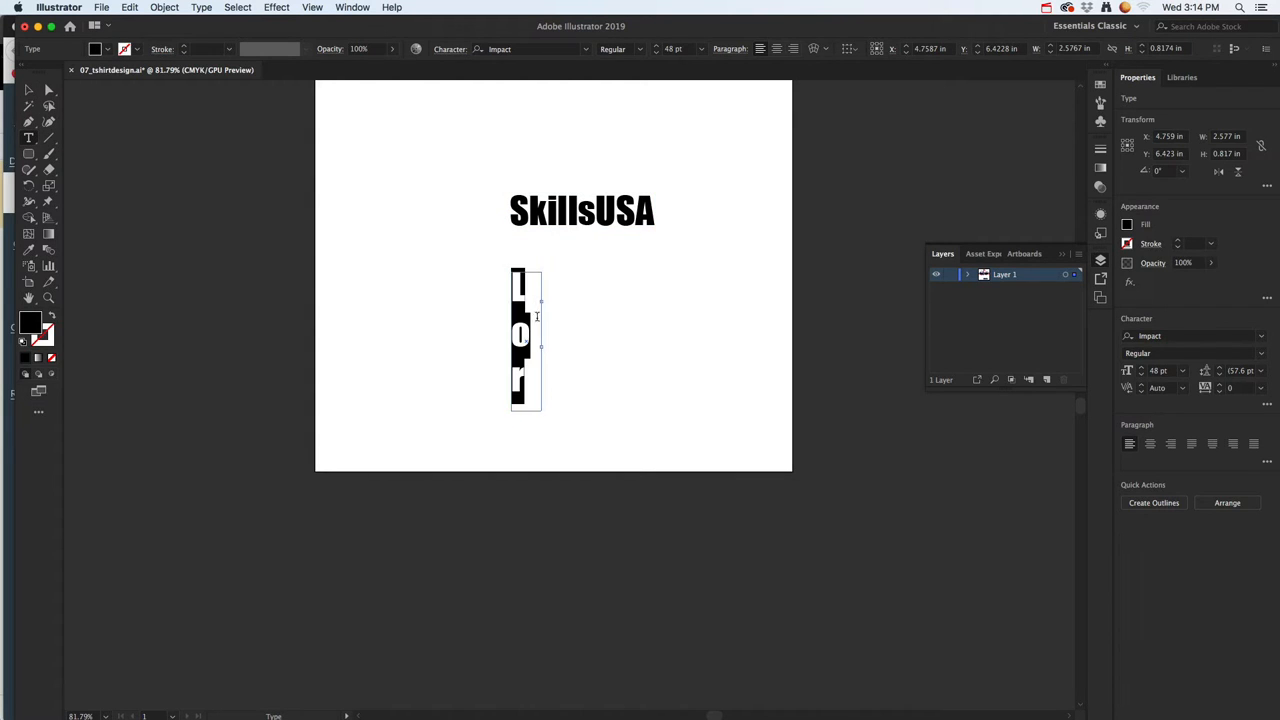
pyautogui.write('20')
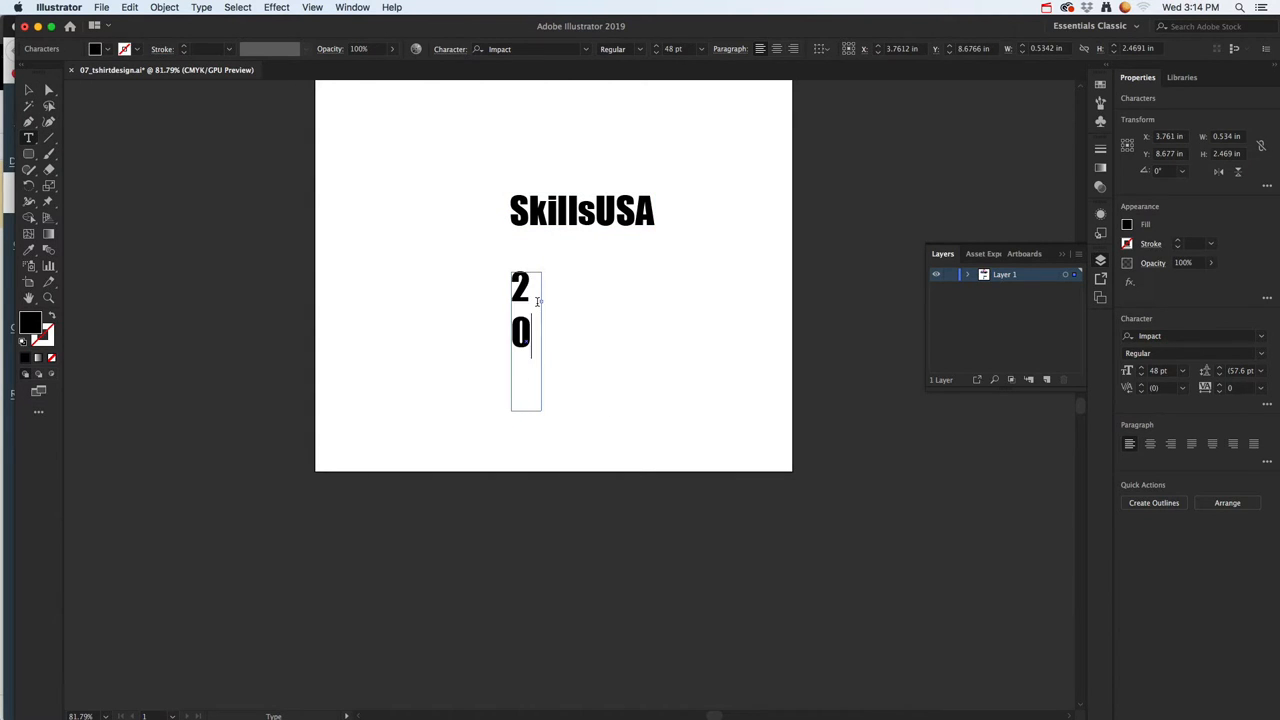
pyautogui.write('2')
pyautogui.click(29, 90)
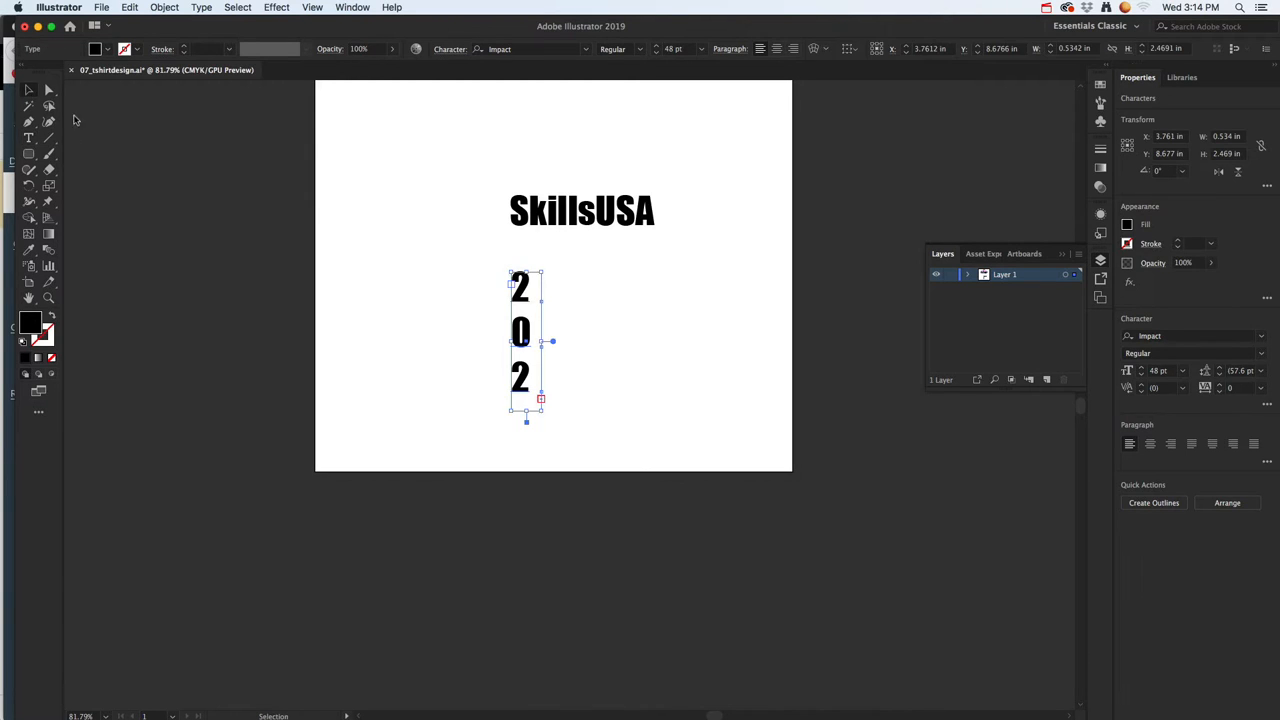
pyautogui.press('Delete')
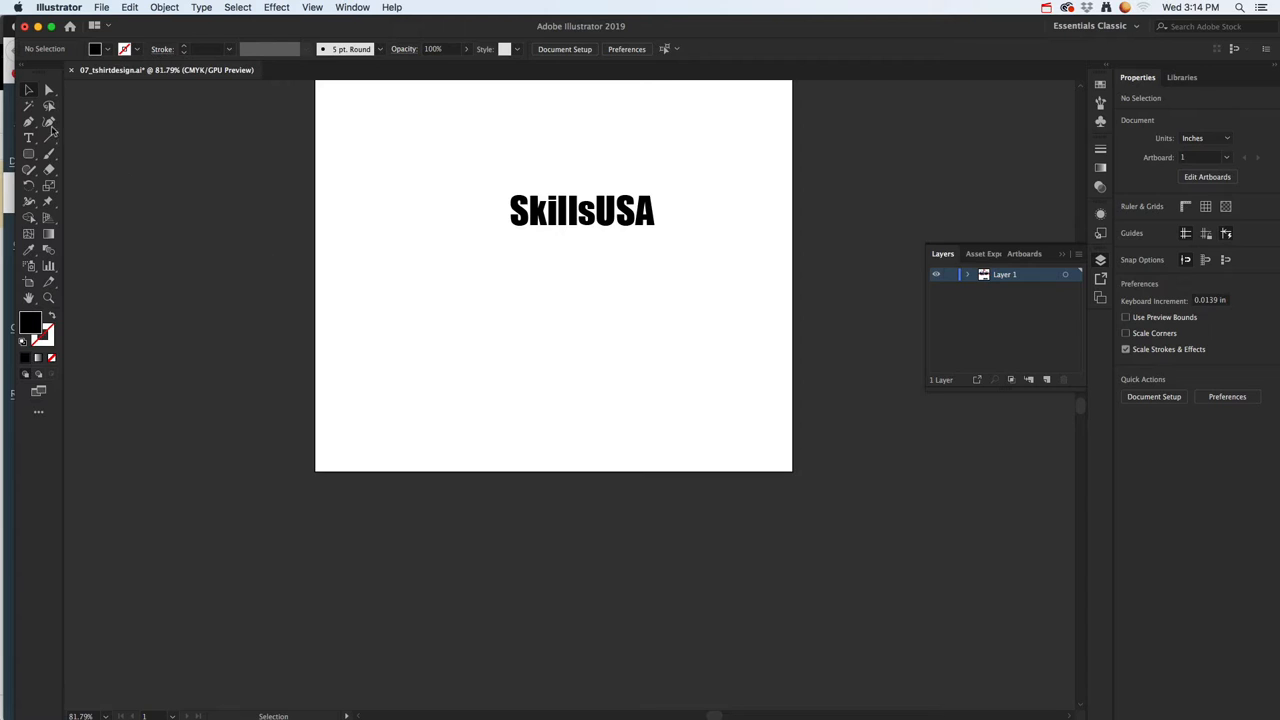
# Add the point text 2021 and place it below SkillsUSA with their left edges aligned
pyautogui.click(29, 137)
pyautogui.click(449, 335)
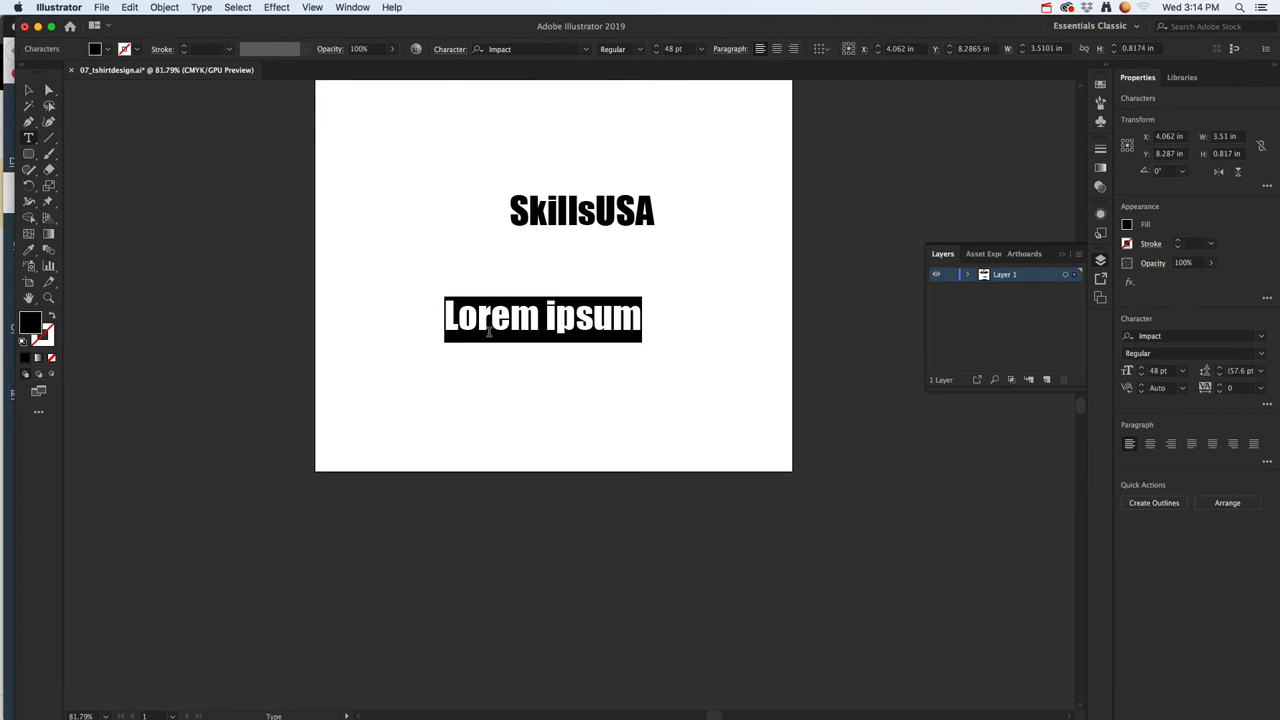
pyautogui.write('2021')
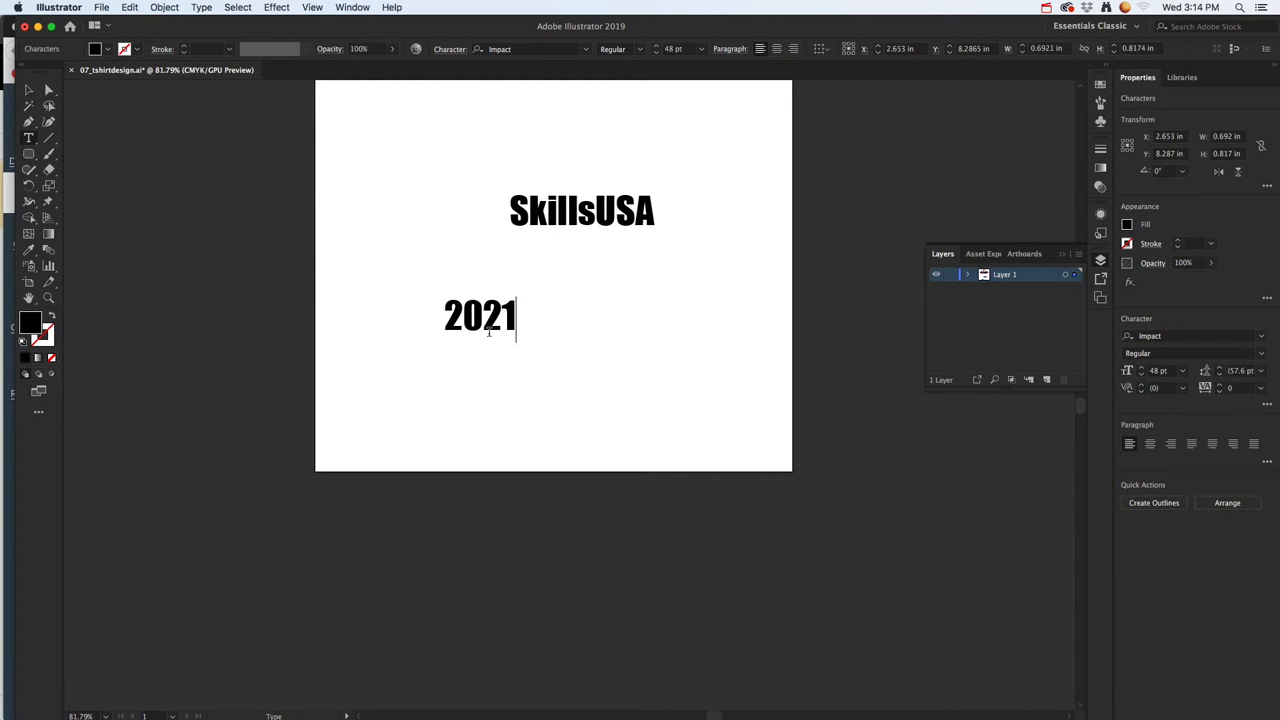
pyautogui.press('Escape')
pyautogui.click(480, 320)
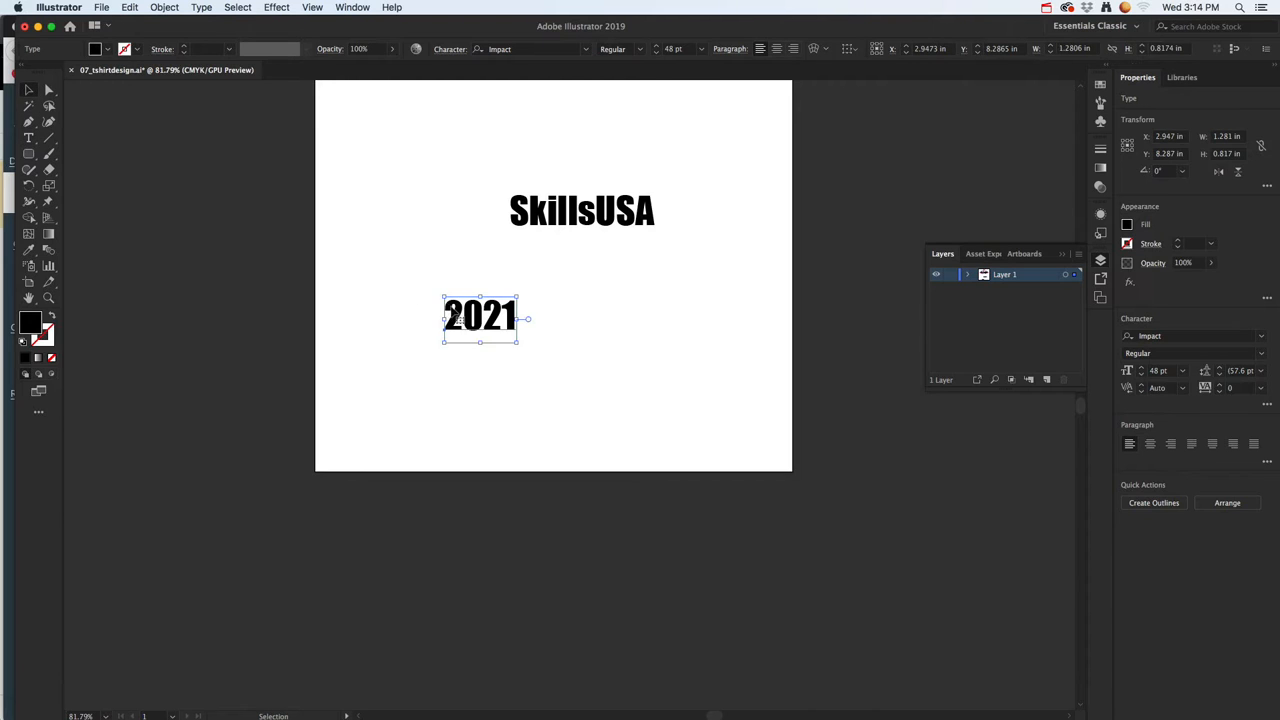
pyautogui.moveTo(475, 319); pyautogui.dragTo(541, 341)
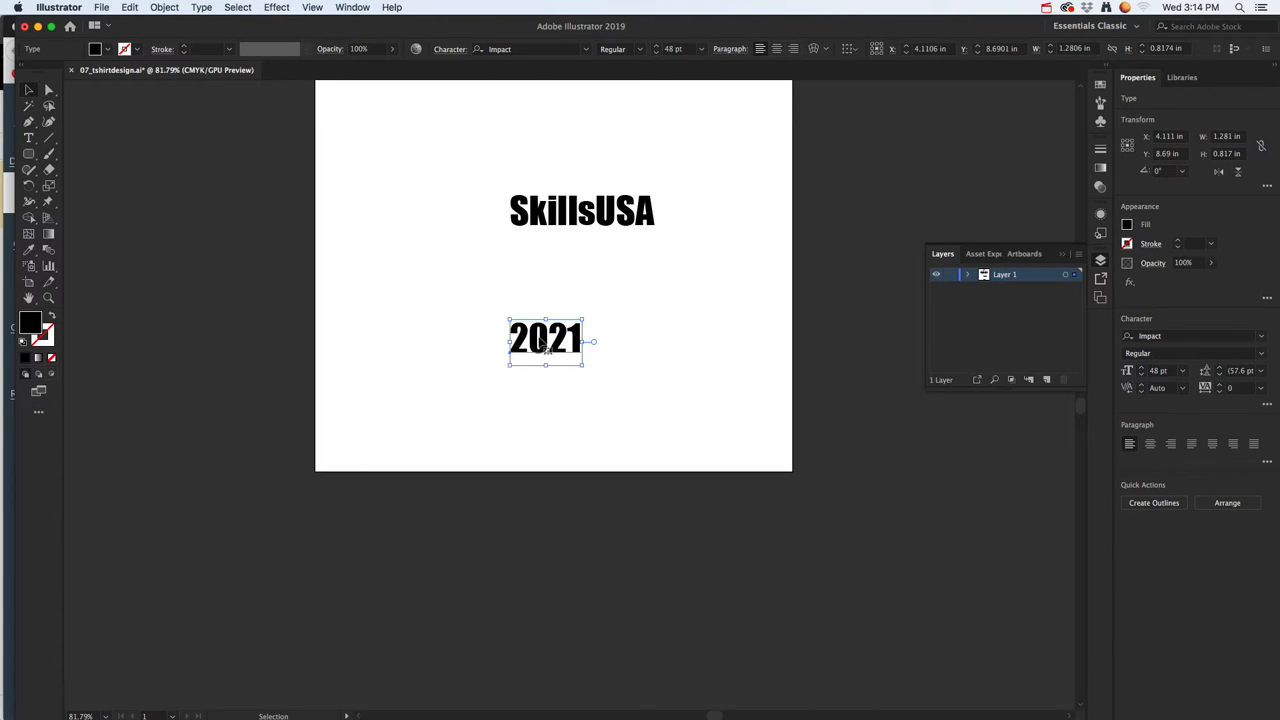
# Draw a circle about 2.8 in wide over the two texts and fill it with blue
pyautogui.moveTo(31, 157); pyautogui.dragTo(57, 157)
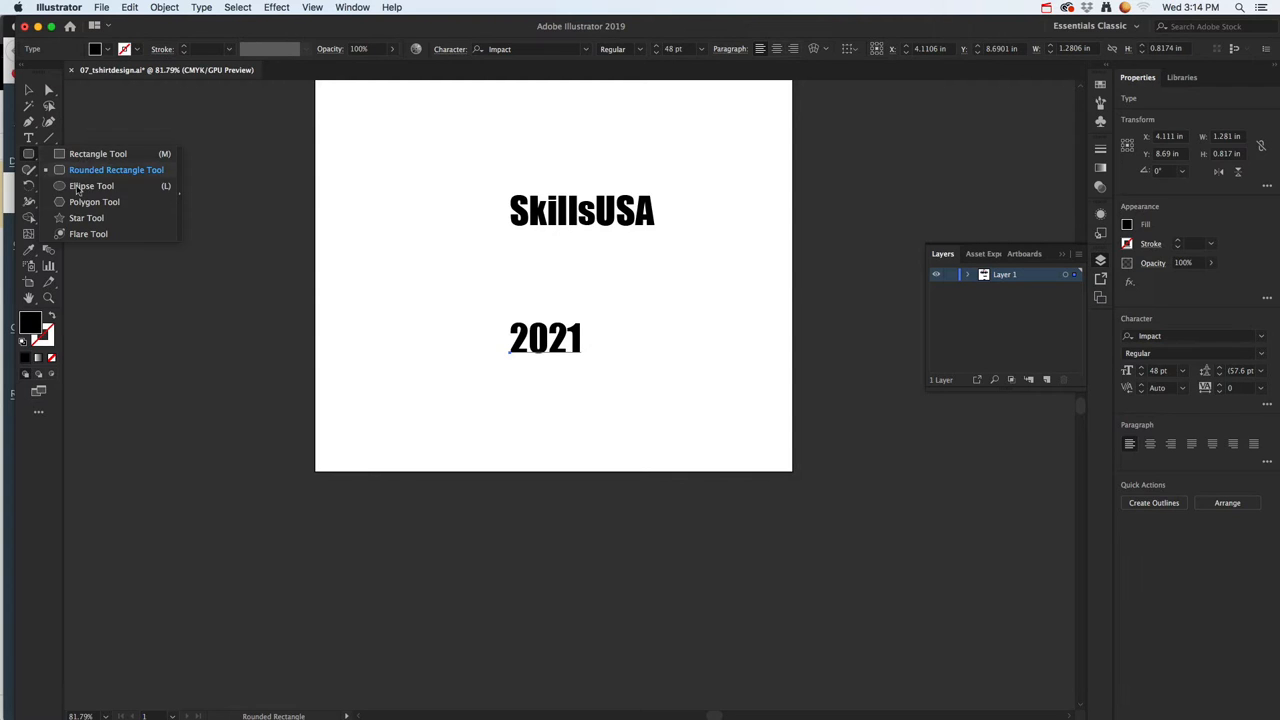
pyautogui.click(79, 190)
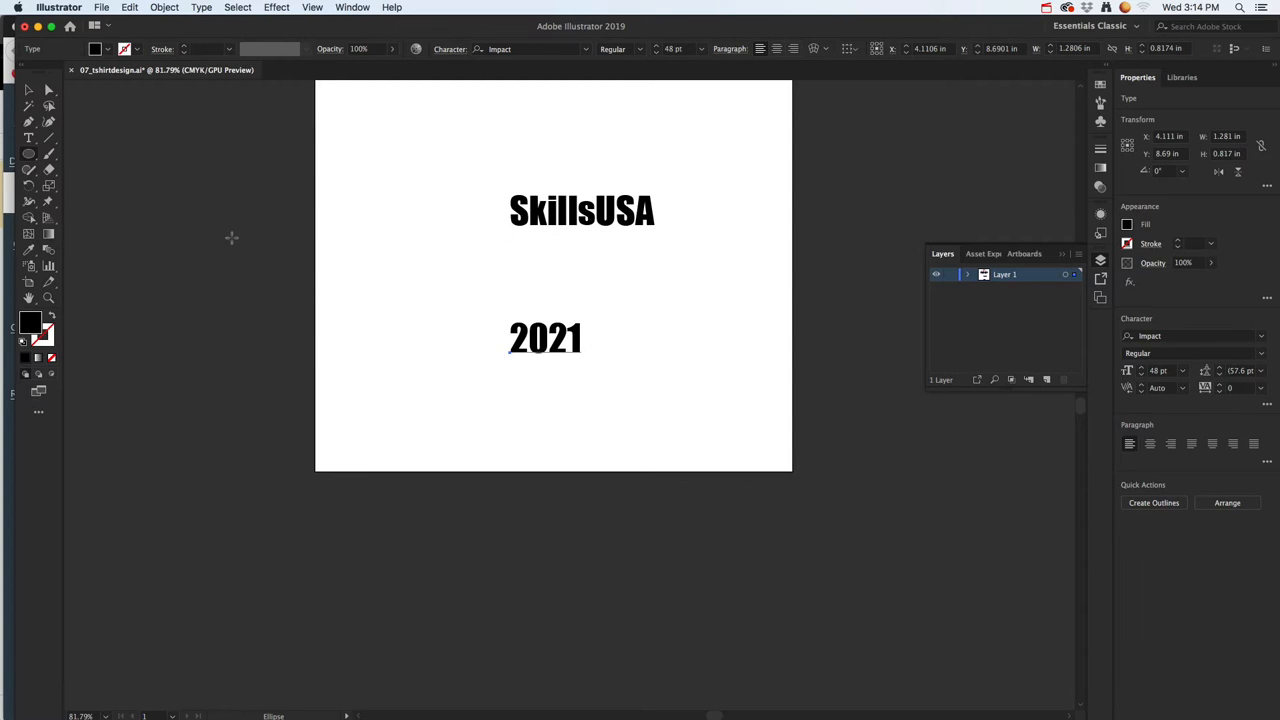
pyautogui.moveTo(461, 187)
pyautogui.mouseDown()
pyautogui.moveTo(634, 343)
pyautogui.moveTo(571, 320)
pyautogui.moveTo(513, 261)
pyautogui.moveTo(521, 245)
pyautogui.mouseUp()
pyautogui.doubleClick(31, 324)
pyautogui.click(704, 256)
# Shift the blue circle up and to the left and send it behind both texts
pyautogui.click(30, 92)
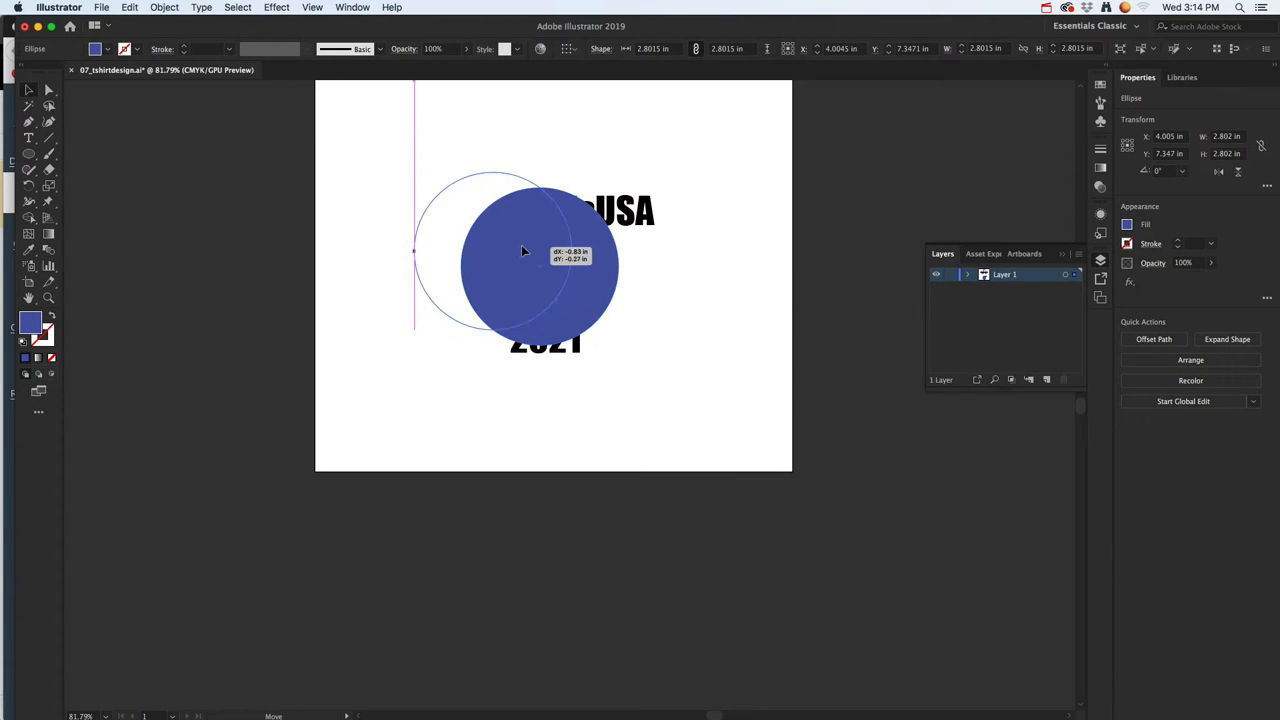
pyautogui.rightClick(521, 245)
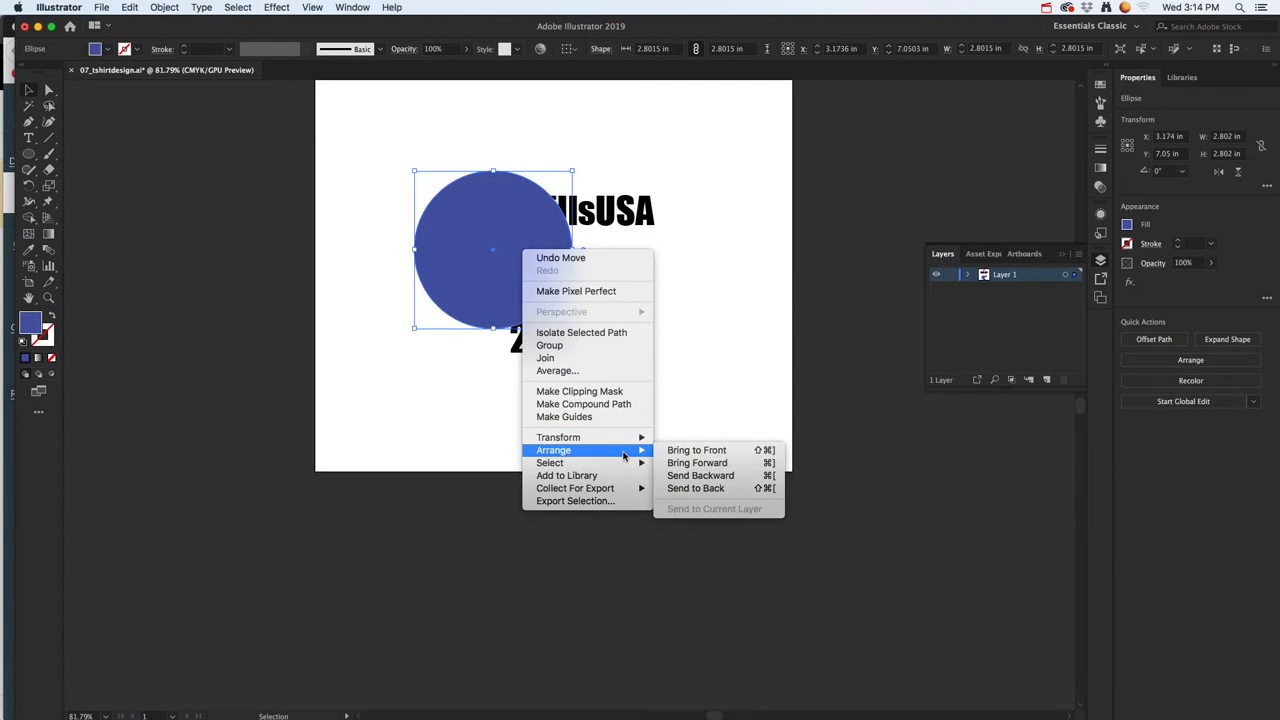
pyautogui.click(691, 470)
# Move the circle to the artboard's left side and place SkillsUSA across its top and 2021 across its bottom
pyautogui.moveTo(522, 300); pyautogui.dragTo(464, 331)
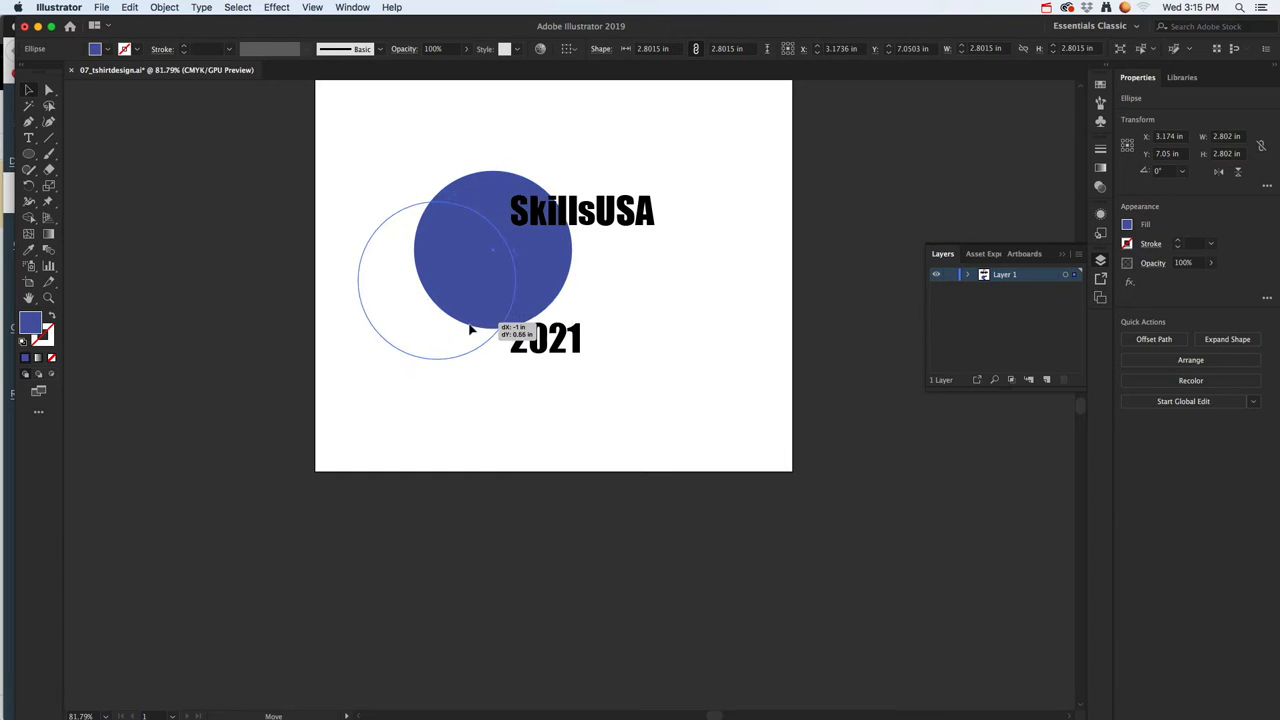
pyautogui.moveTo(614, 220); pyautogui.dragTo(462, 221)
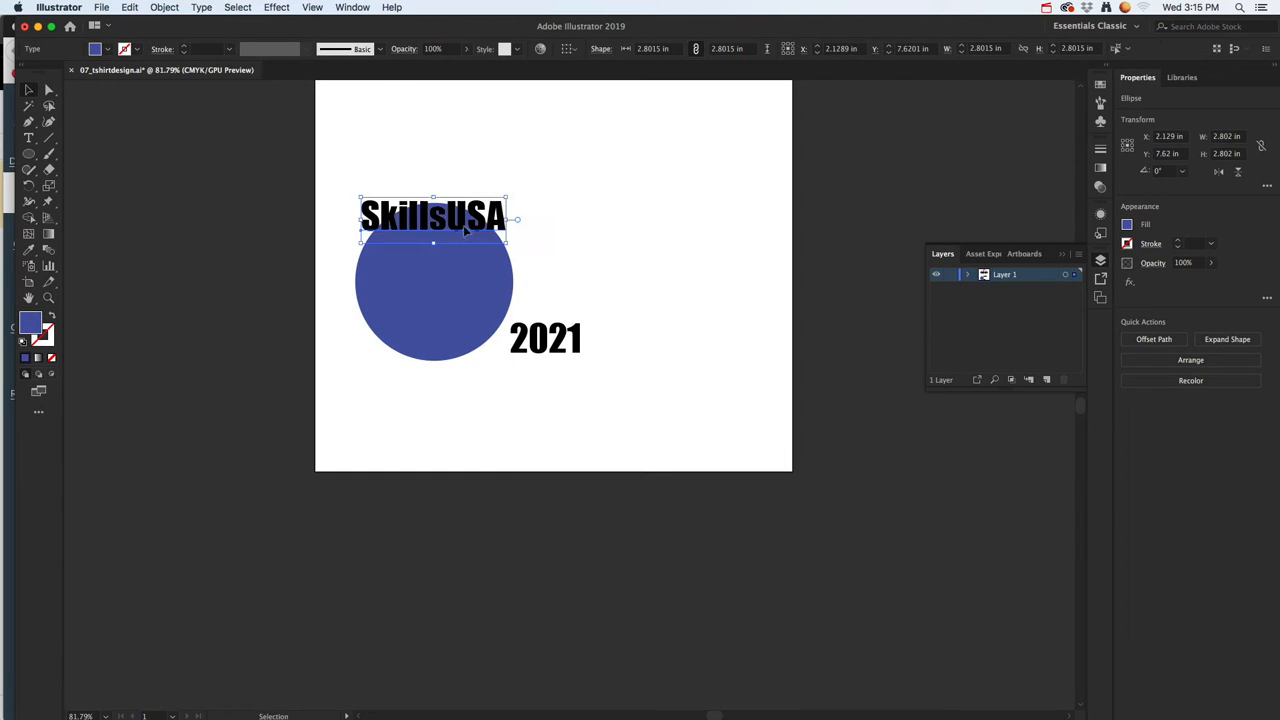
pyautogui.moveTo(556, 349); pyautogui.dragTo(435, 357)
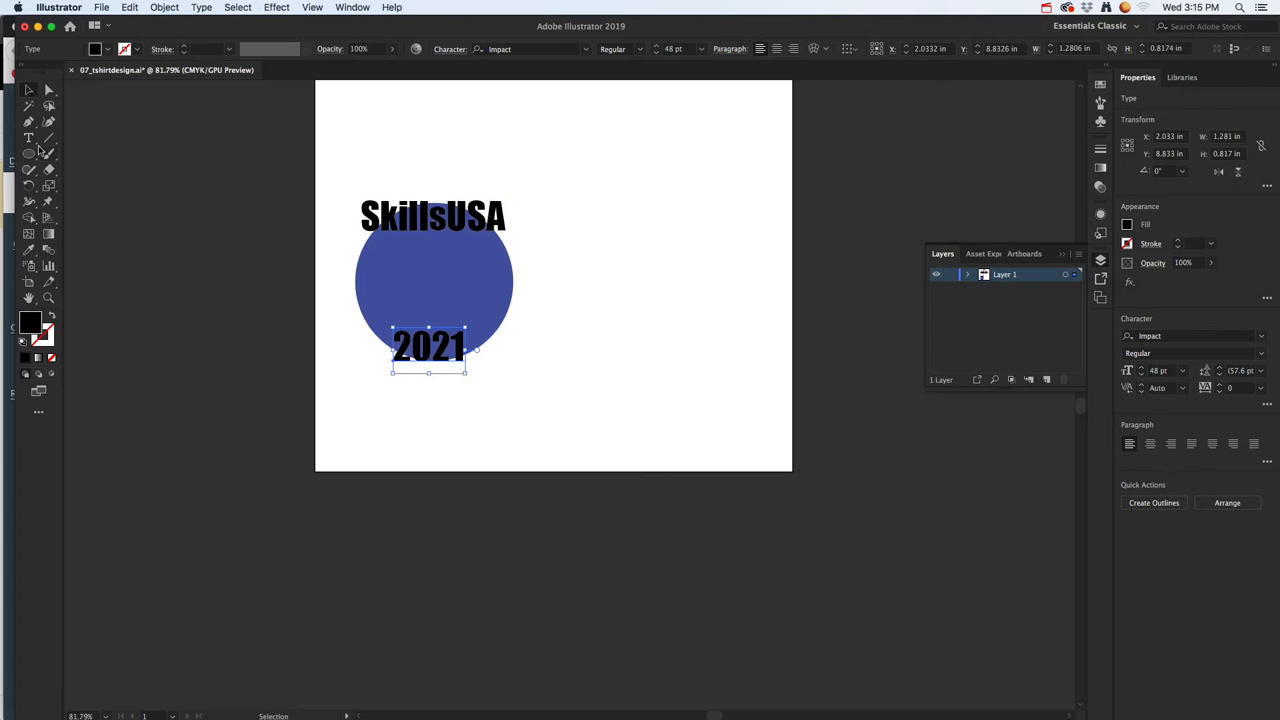
# Draw a closed, slightly tilted six-point Utah outline about 2.5 by 2.8 in with the Pen tool, right of the circle
pyautogui.click(28, 121)
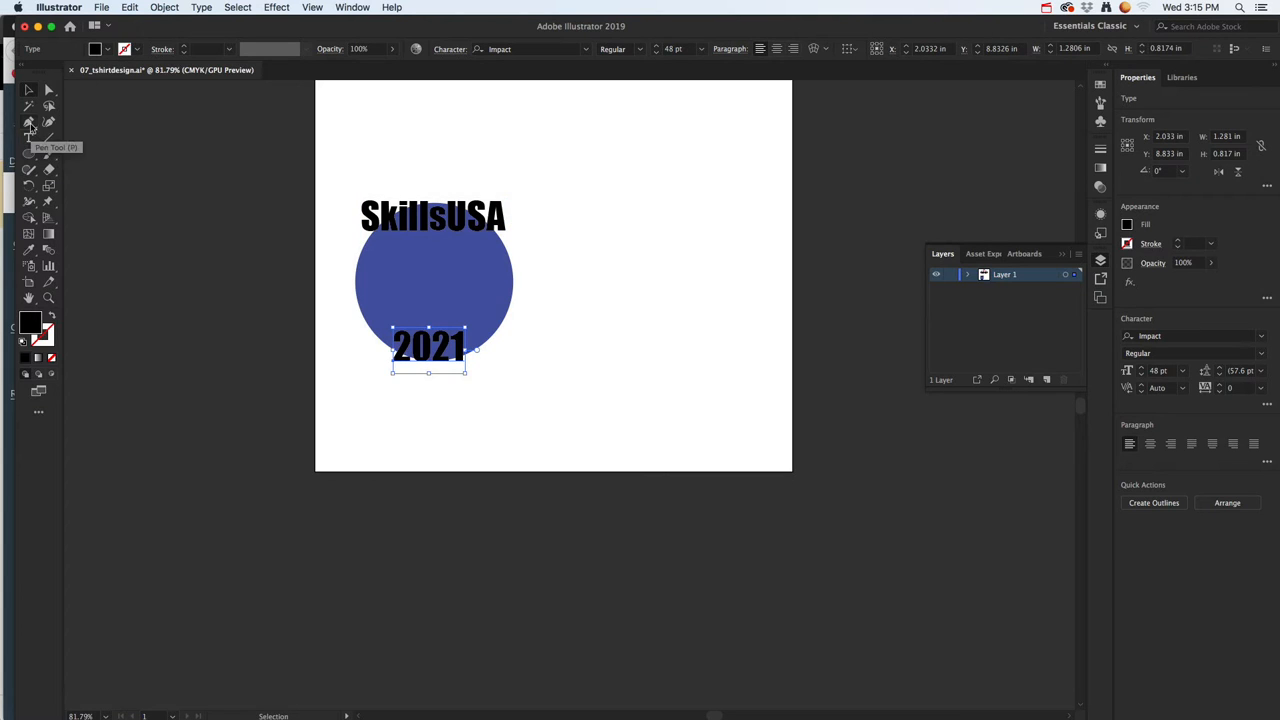
pyautogui.click(604, 261)
pyautogui.click(636, 253)
pyautogui.click(655, 295)
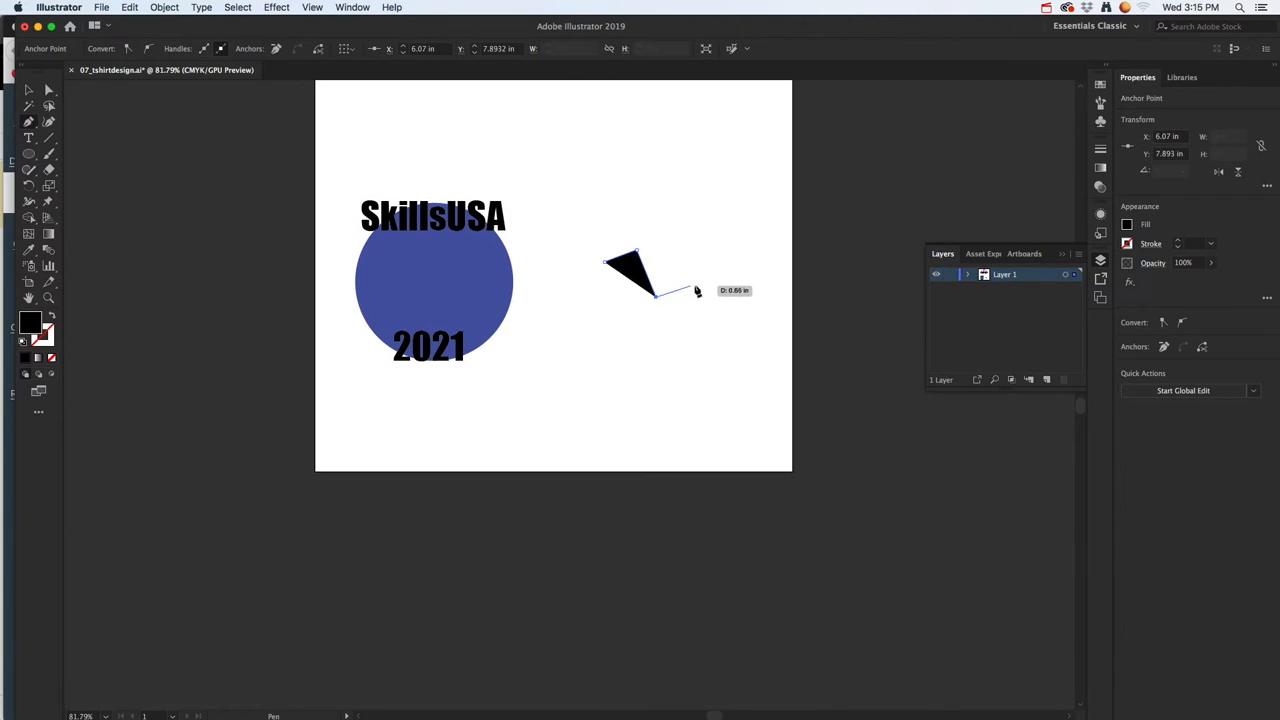
pyautogui.click(697, 283)
pyautogui.click(746, 375)
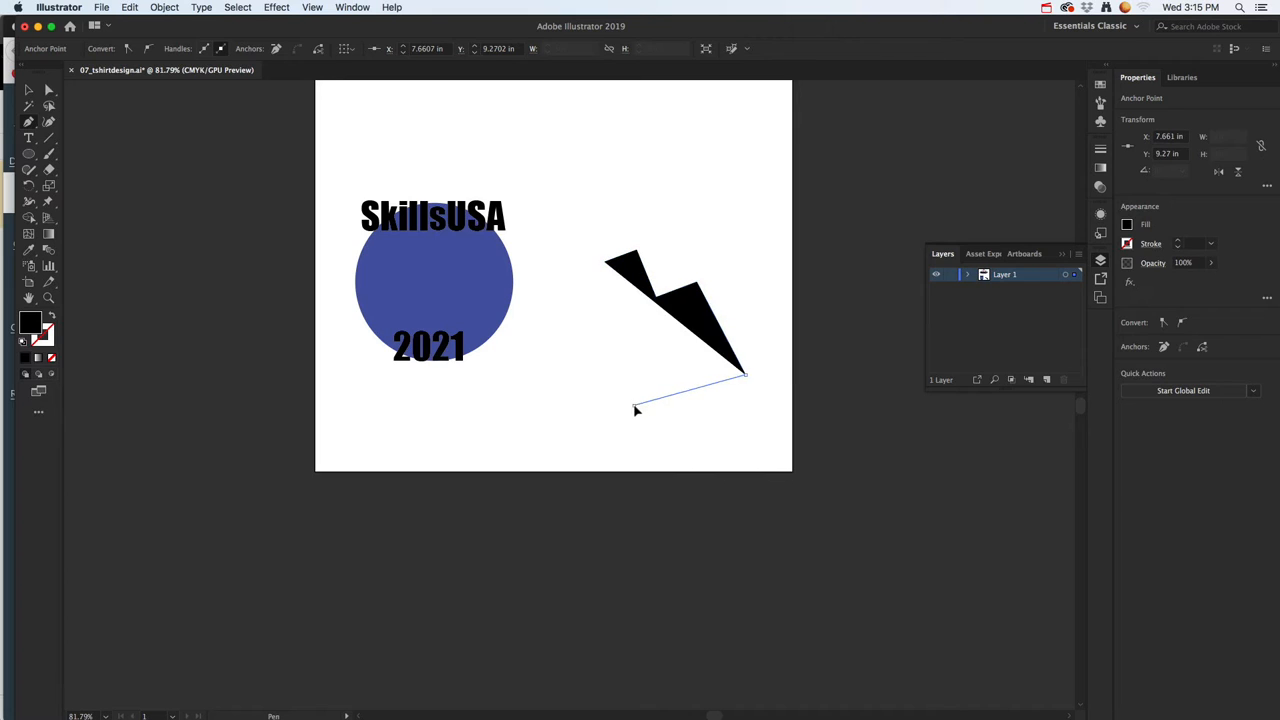
pyautogui.click(634, 405)
pyautogui.click(606, 262)
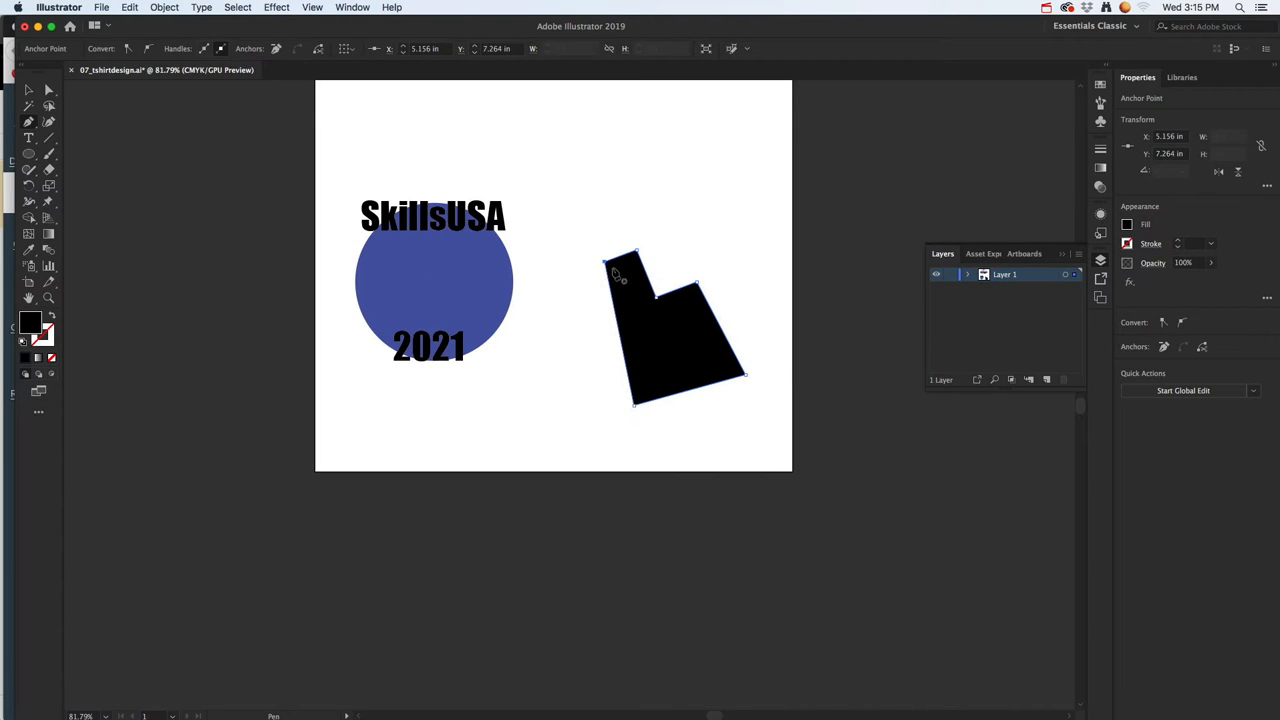
# Move the Utah shape onto the blue circle and fill it with bright red
pyautogui.click(30, 91)
pyautogui.moveTo(665, 370); pyautogui.dragTo(432, 318)
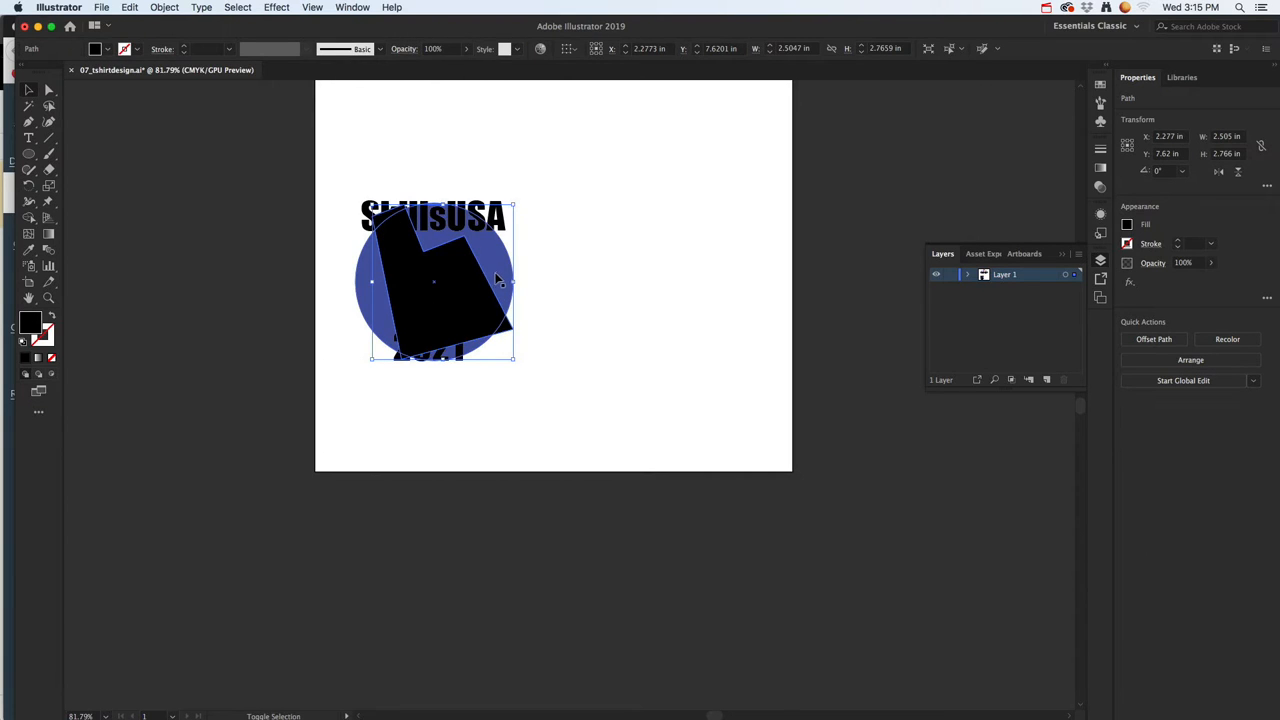
pyautogui.doubleClick(31, 325)
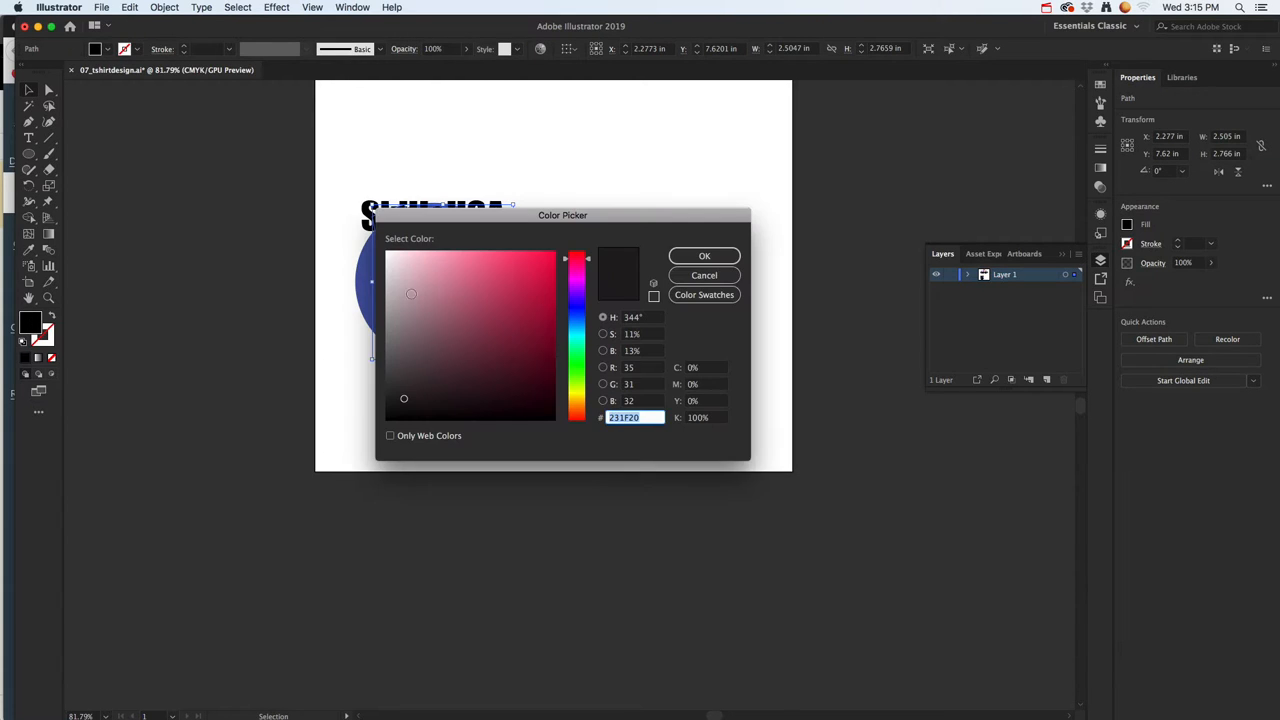
pyautogui.moveTo(548, 302); pyautogui.dragTo(548, 335)
pyautogui.moveTo(587, 272); pyautogui.dragTo(586, 250)
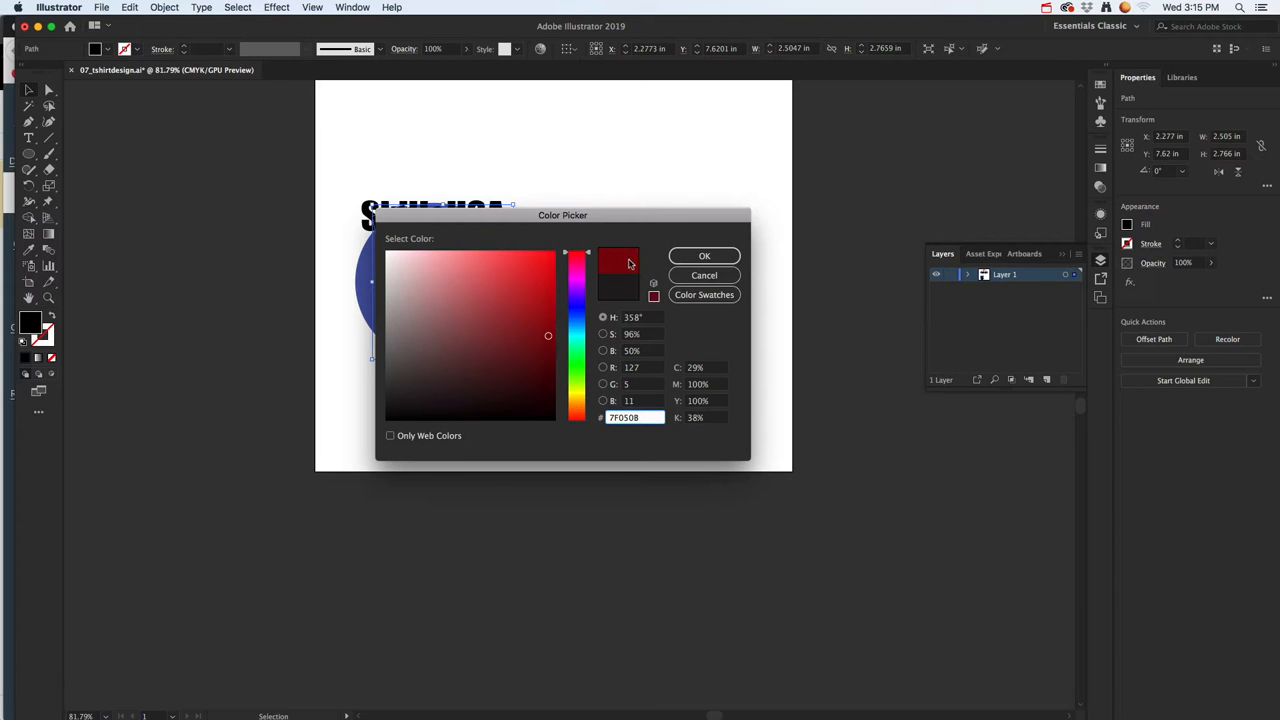
pyautogui.click(549, 280)
pyautogui.click(680, 258)
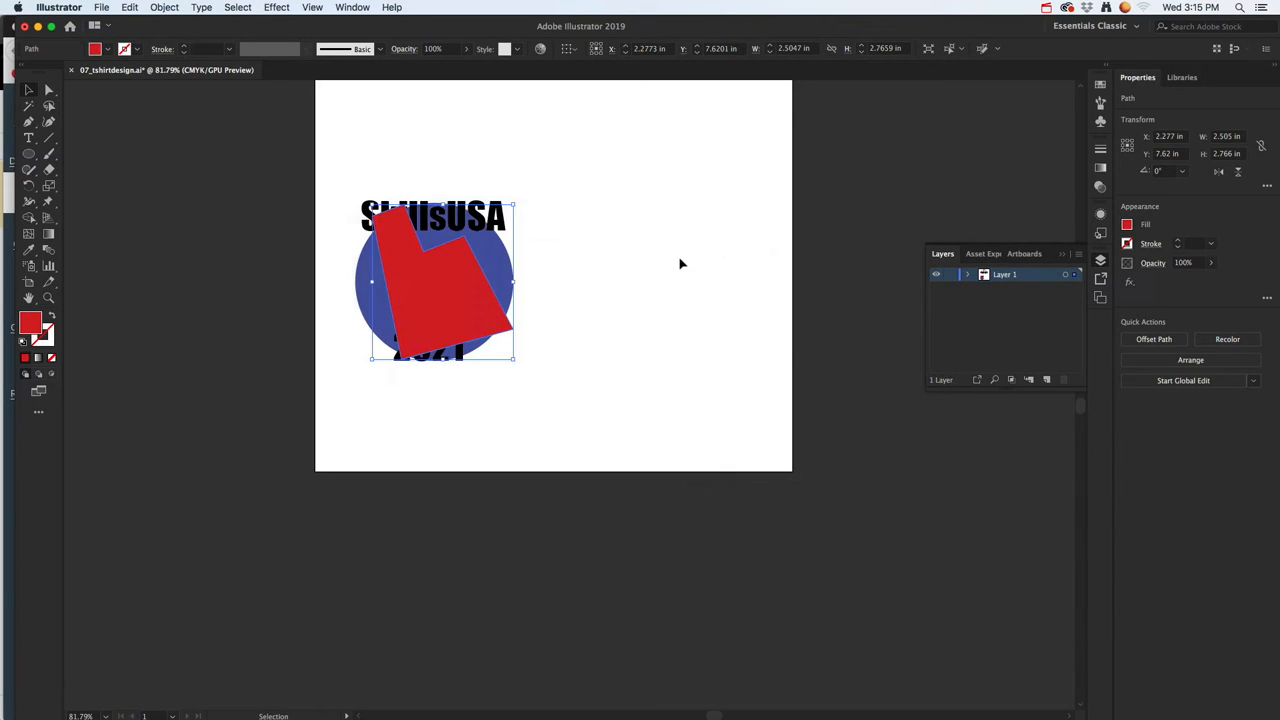
# Bring the SkillsUSA and 2021 texts together in front of the red Utah shape
pyautogui.click(458, 361)
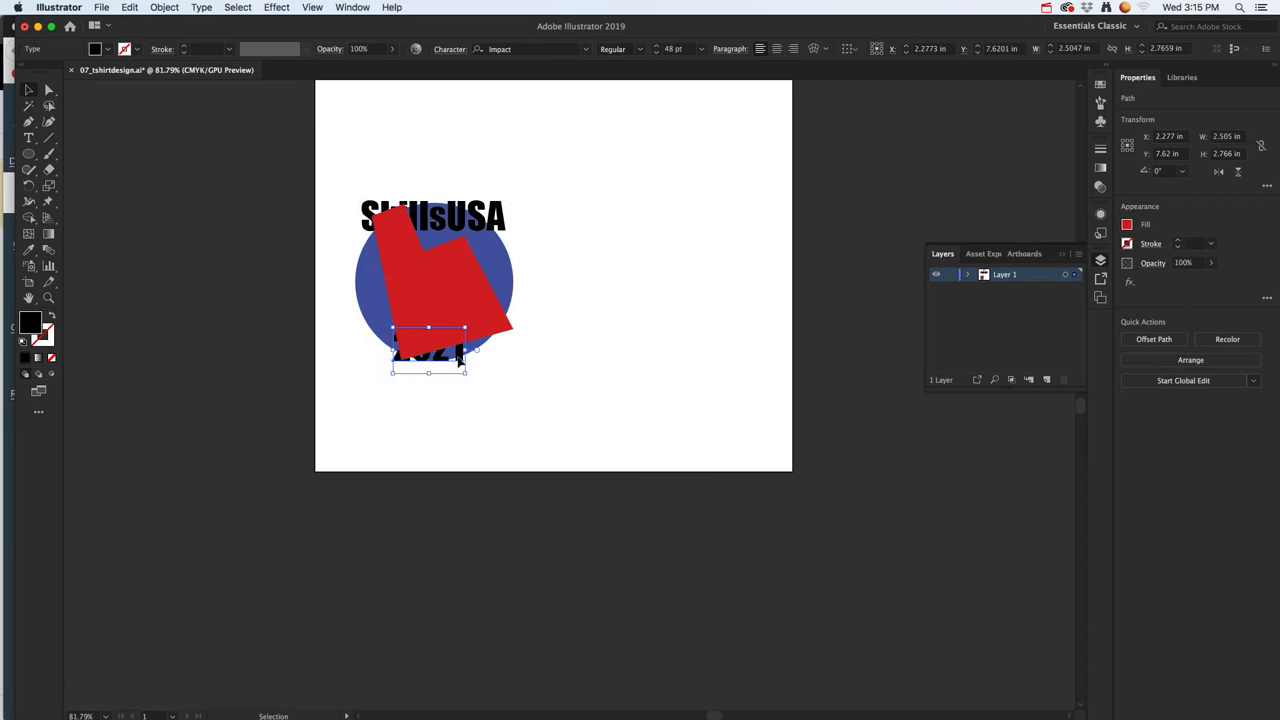
pyautogui.keyDown('shift'); pyautogui.click(497, 216); pyautogui.keyUp('shift')
pyautogui.rightClick(497, 216)
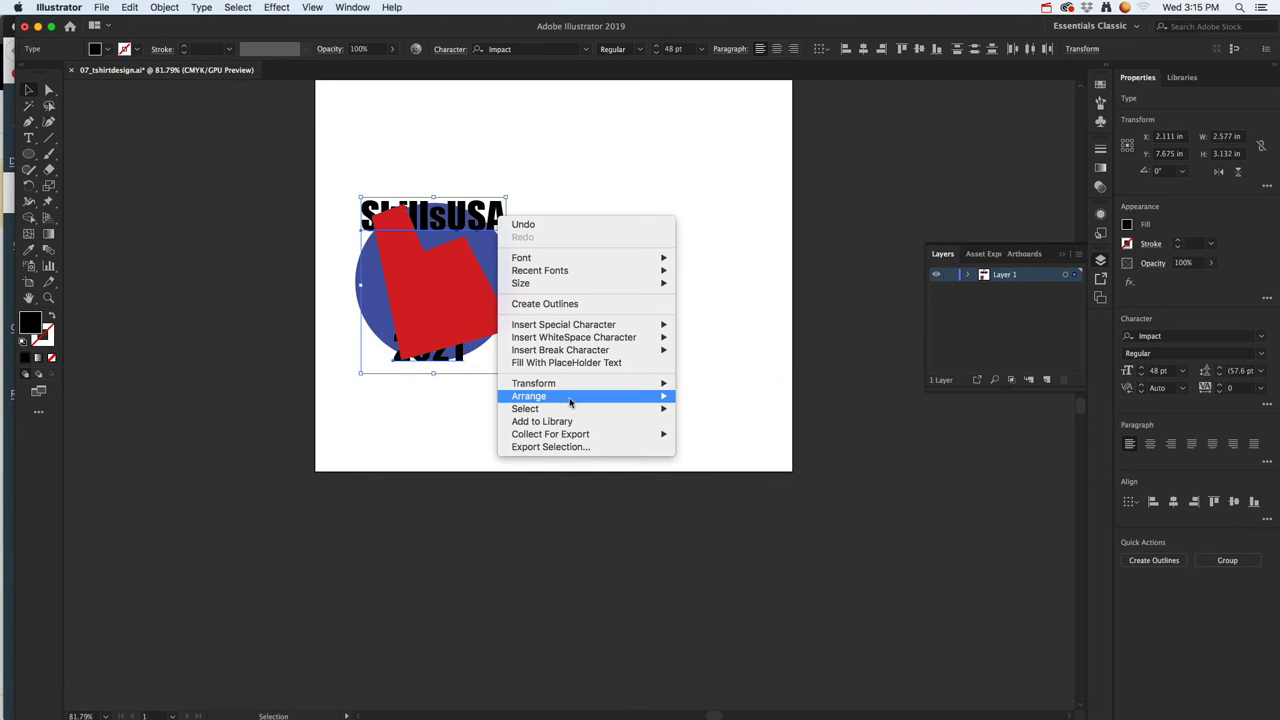
pyautogui.moveTo(529, 396)
pyautogui.click(716, 395)
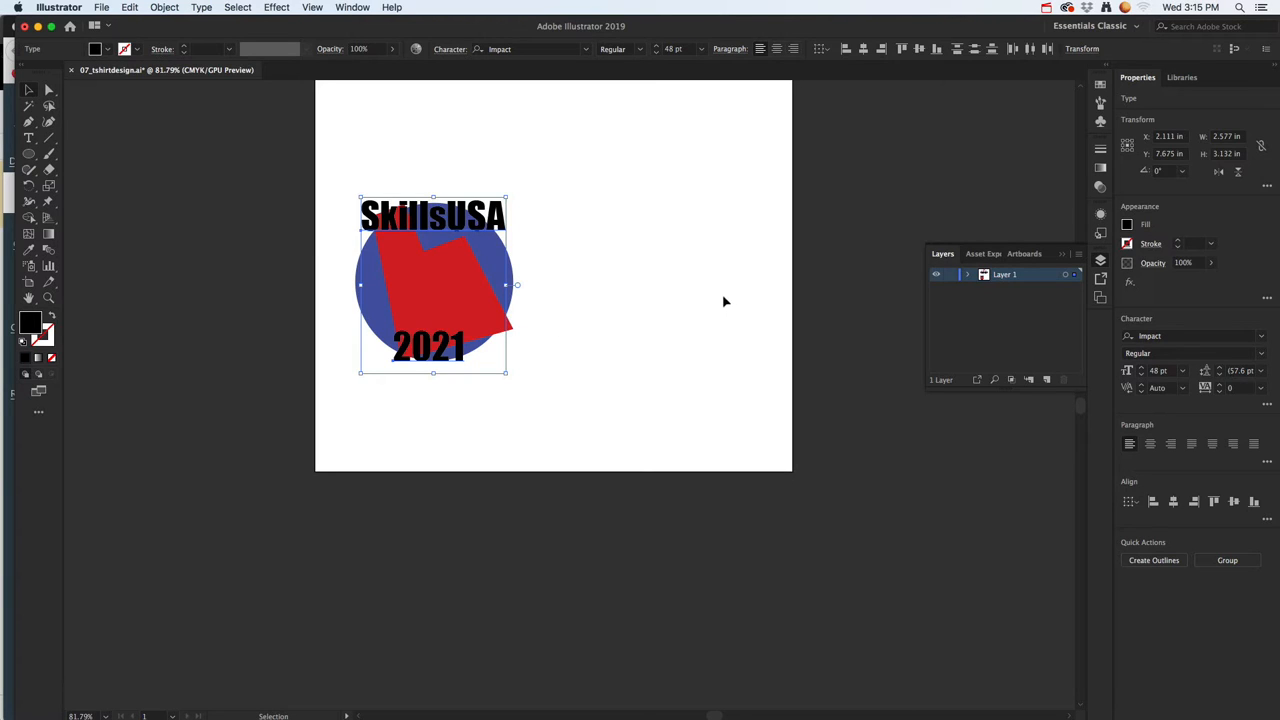
# Switch to Chrome and search Google Images for "arche logo" in a new tab
pyautogui.press('super+Tab')
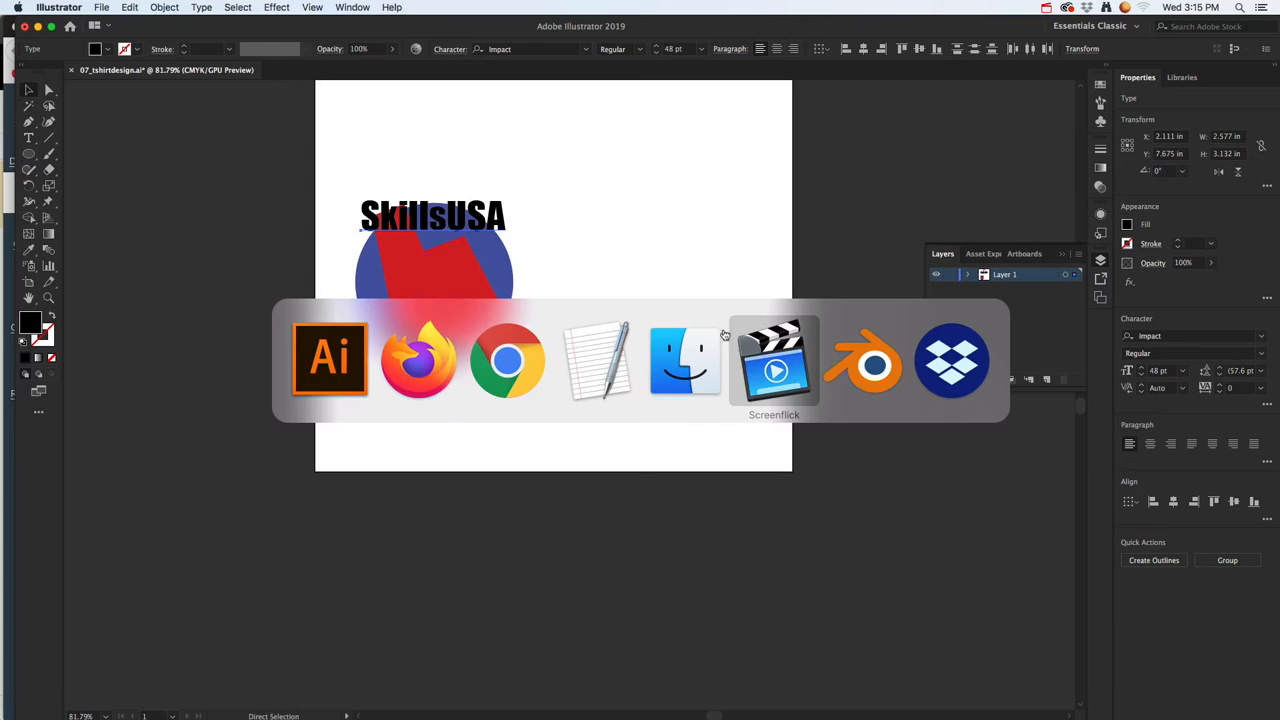
pyautogui.click(500, 372)
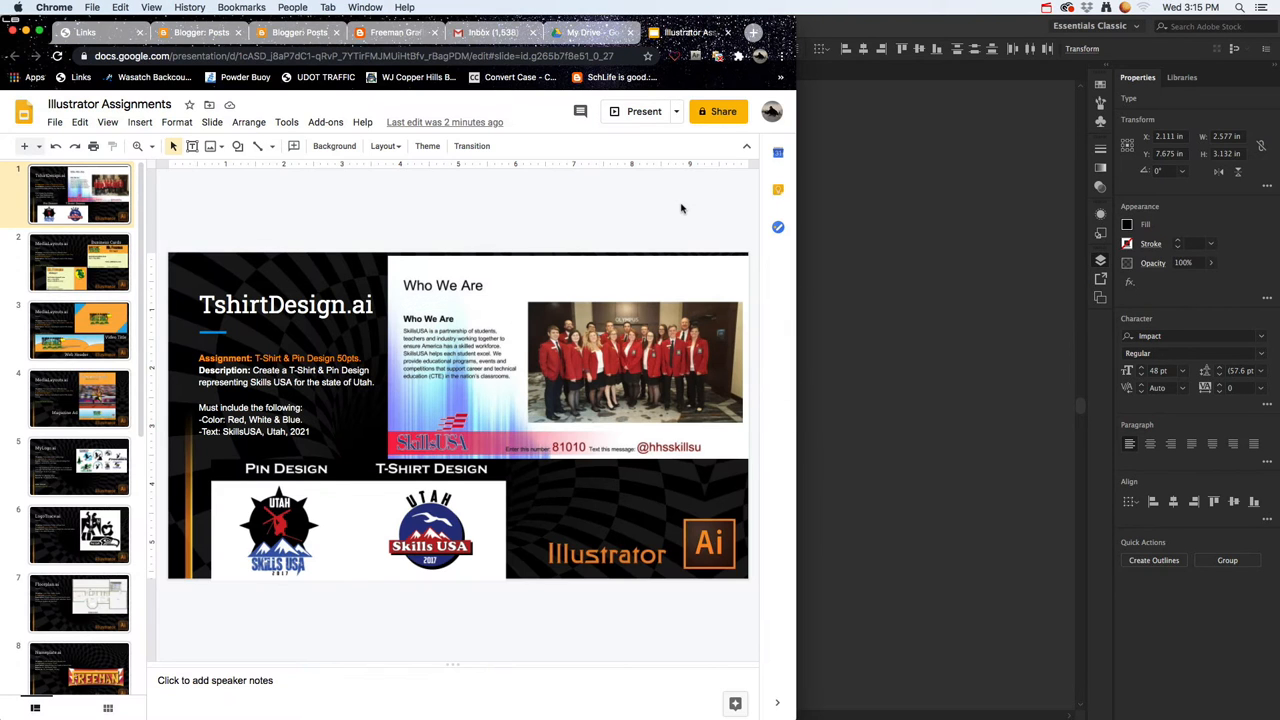
pyautogui.press('super+t')
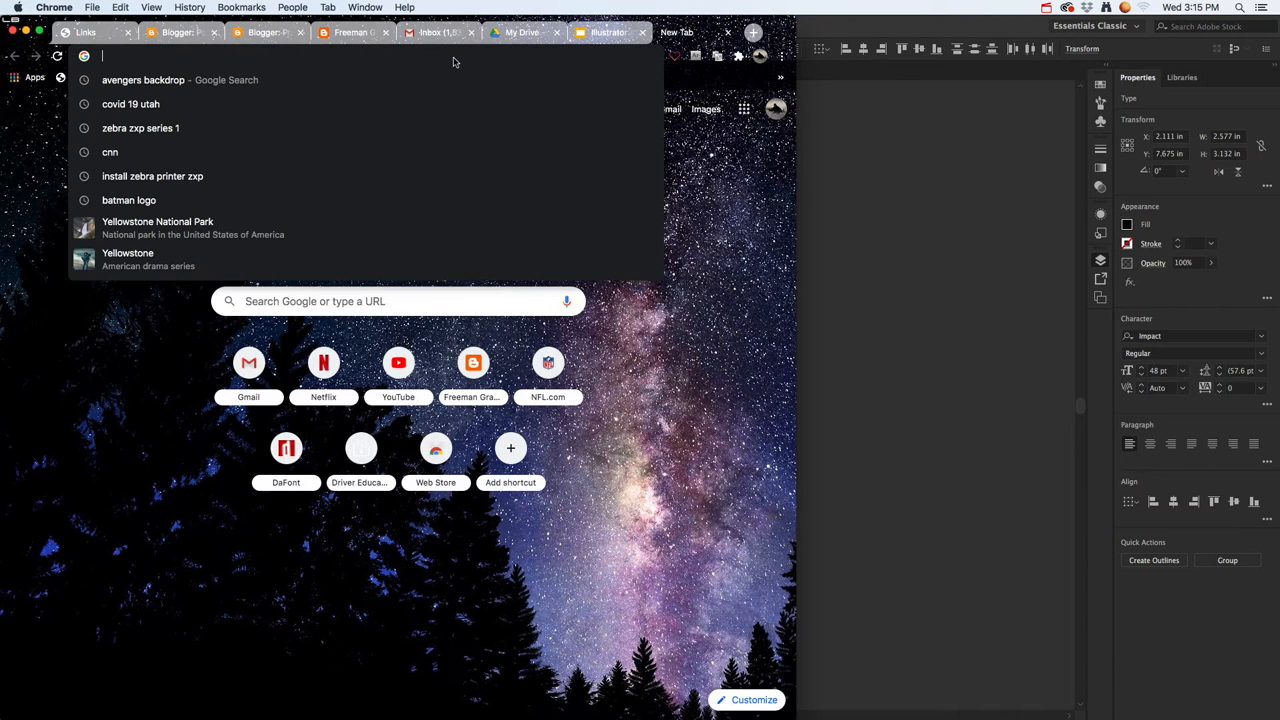
pyautogui.write('arch')
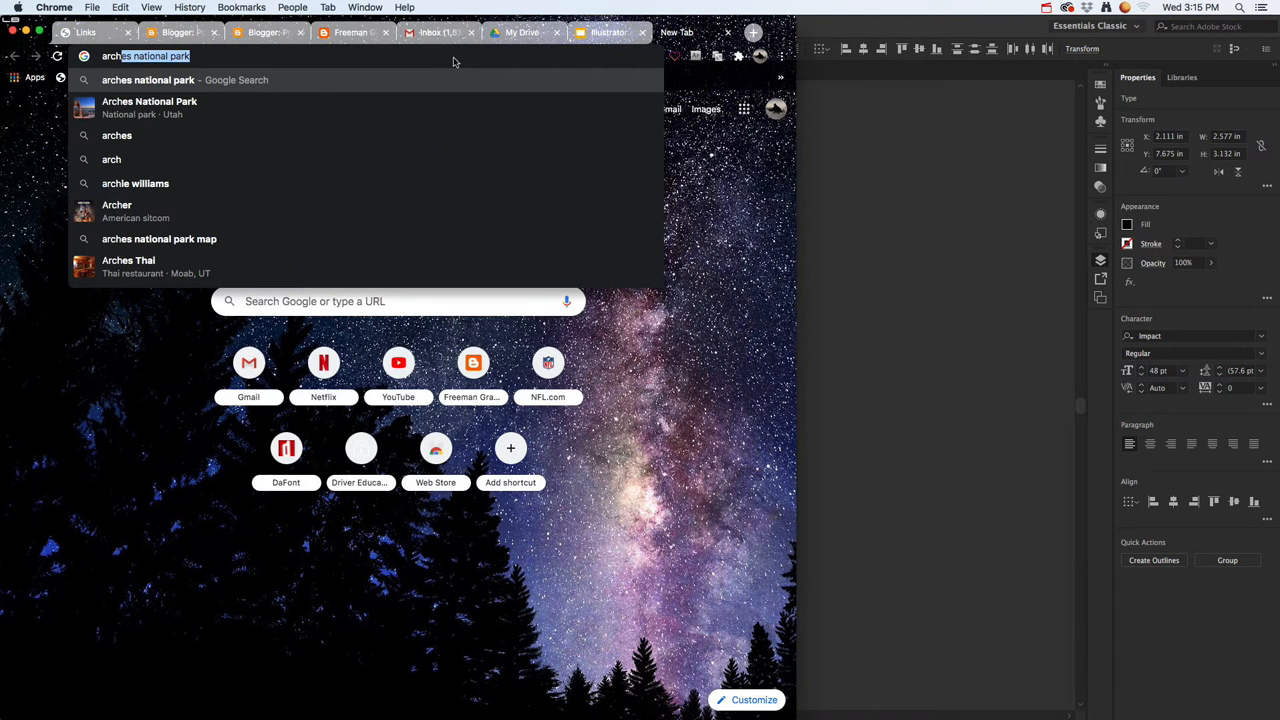
pyautogui.write('e logo')
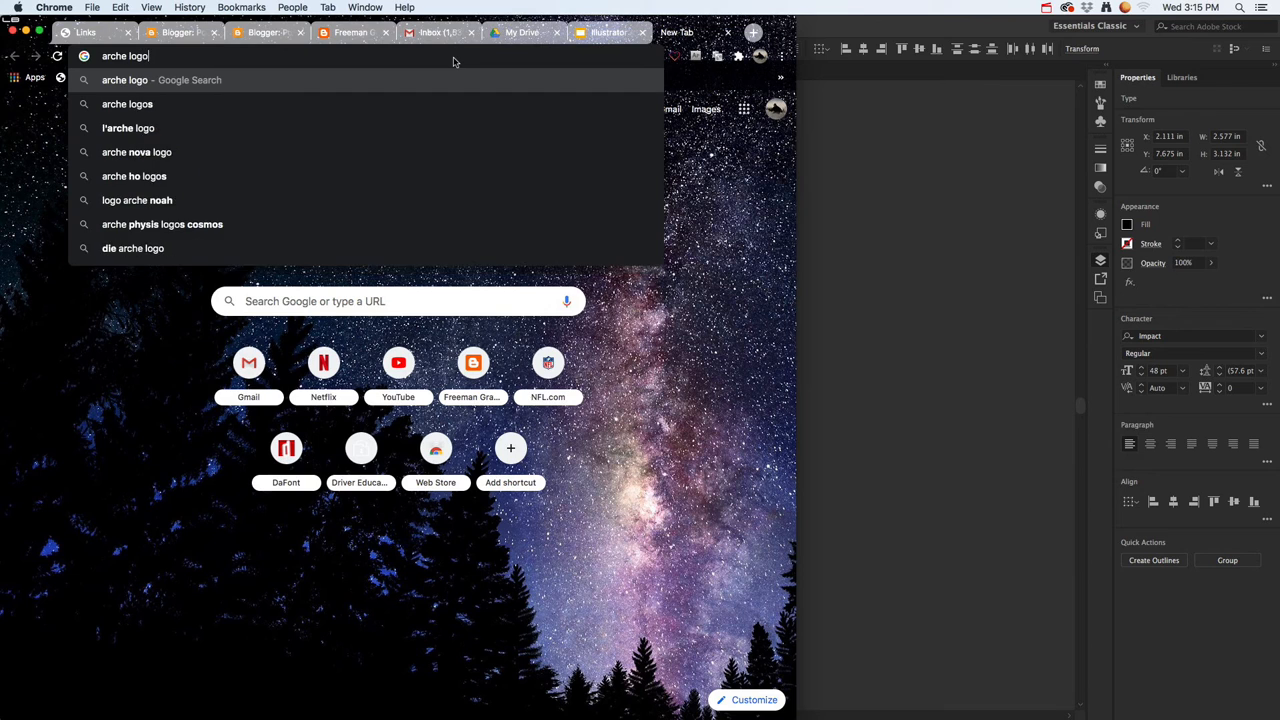
pyautogui.press('Return')
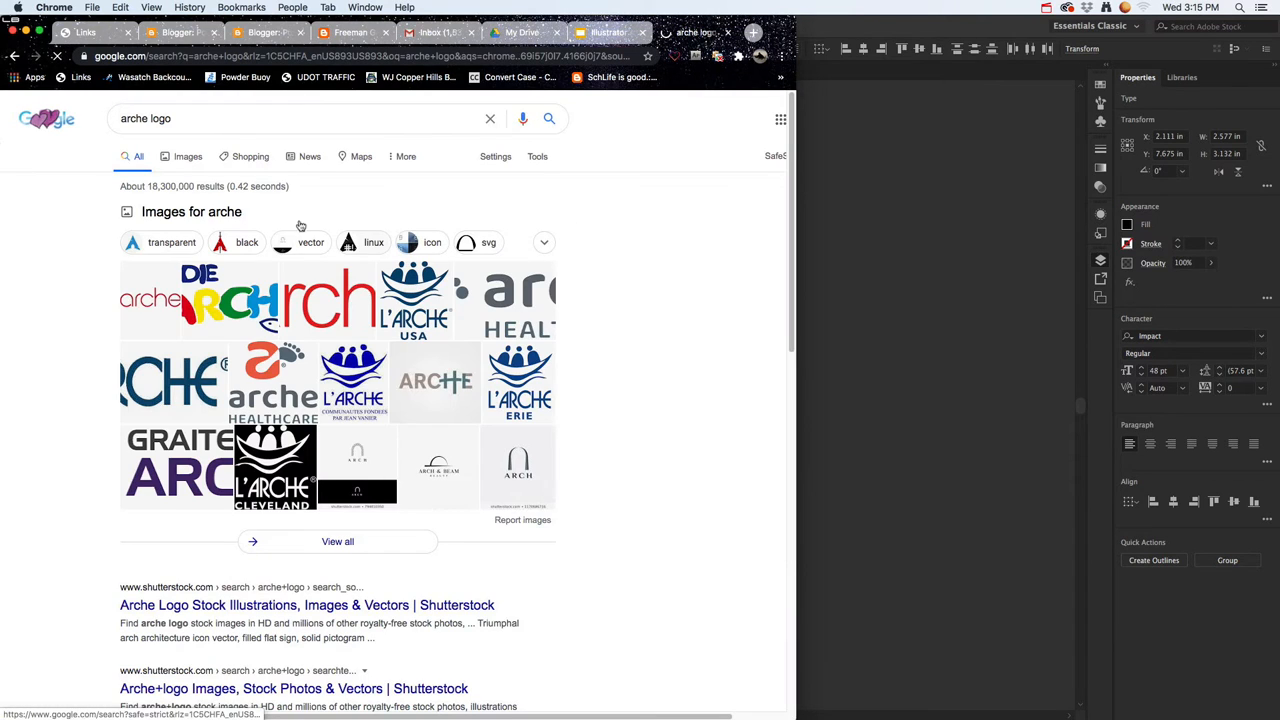
pyautogui.click(189, 157)
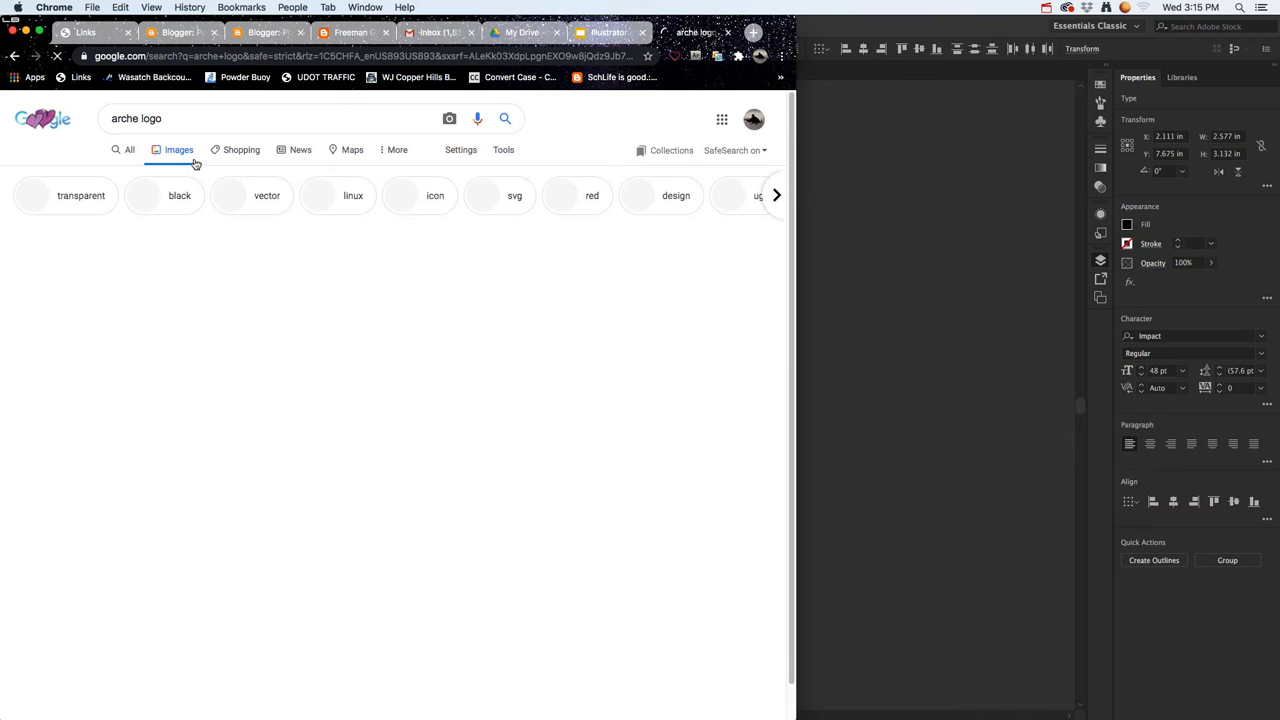
# Look through the arche logo images and refine the image search to "utah arche logo"
pyautogui.scroll(-5, 477, 426)
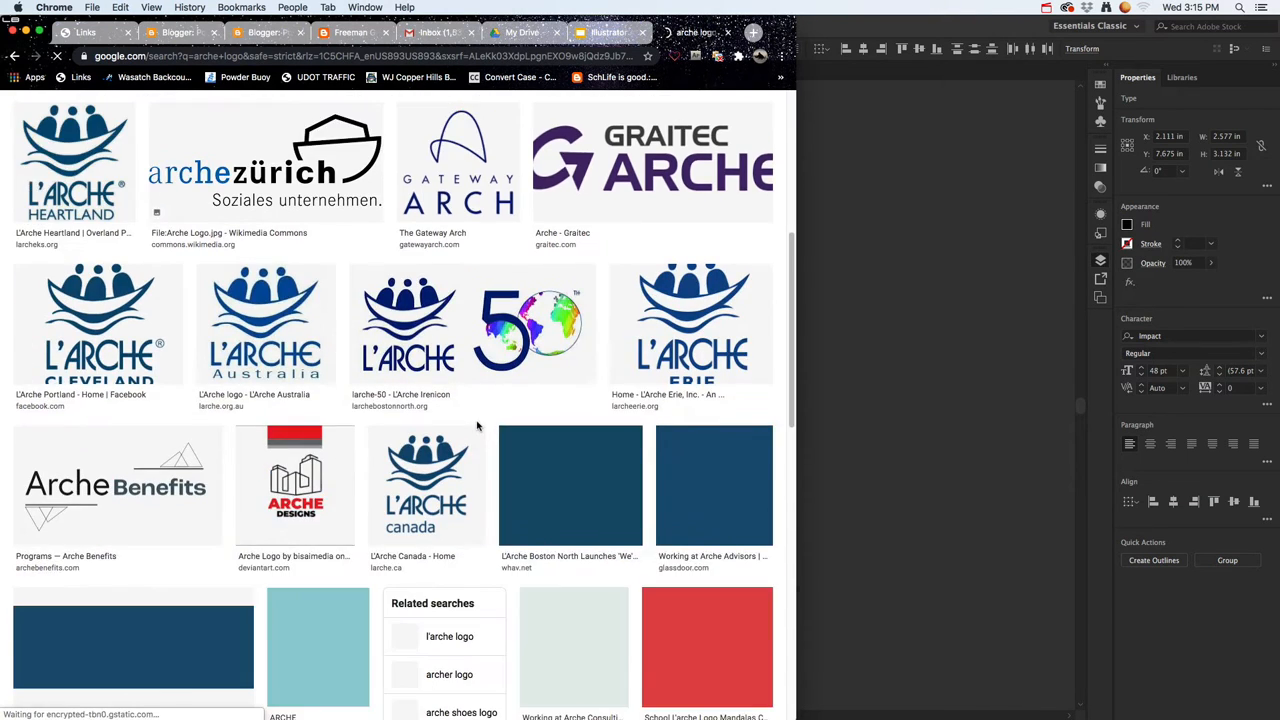
pyautogui.scroll(-5, 477, 426)
pyautogui.scroll(10, 477, 426)
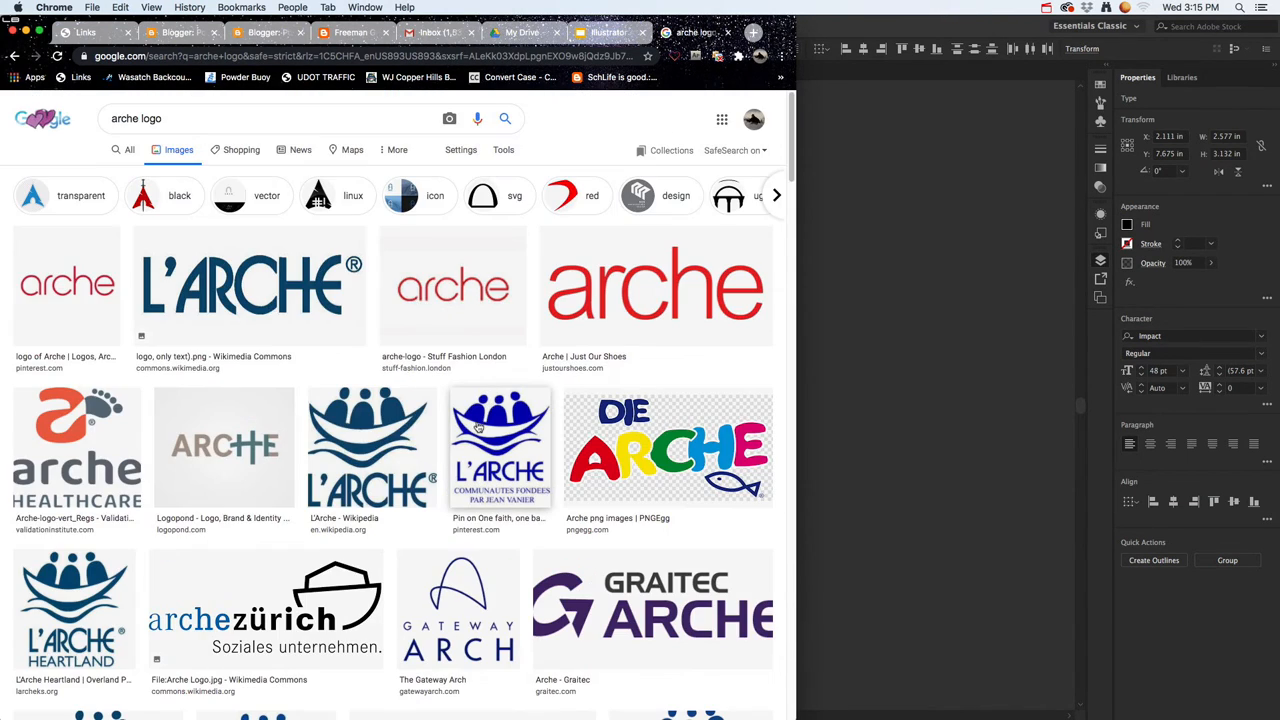
pyautogui.click(137, 118)
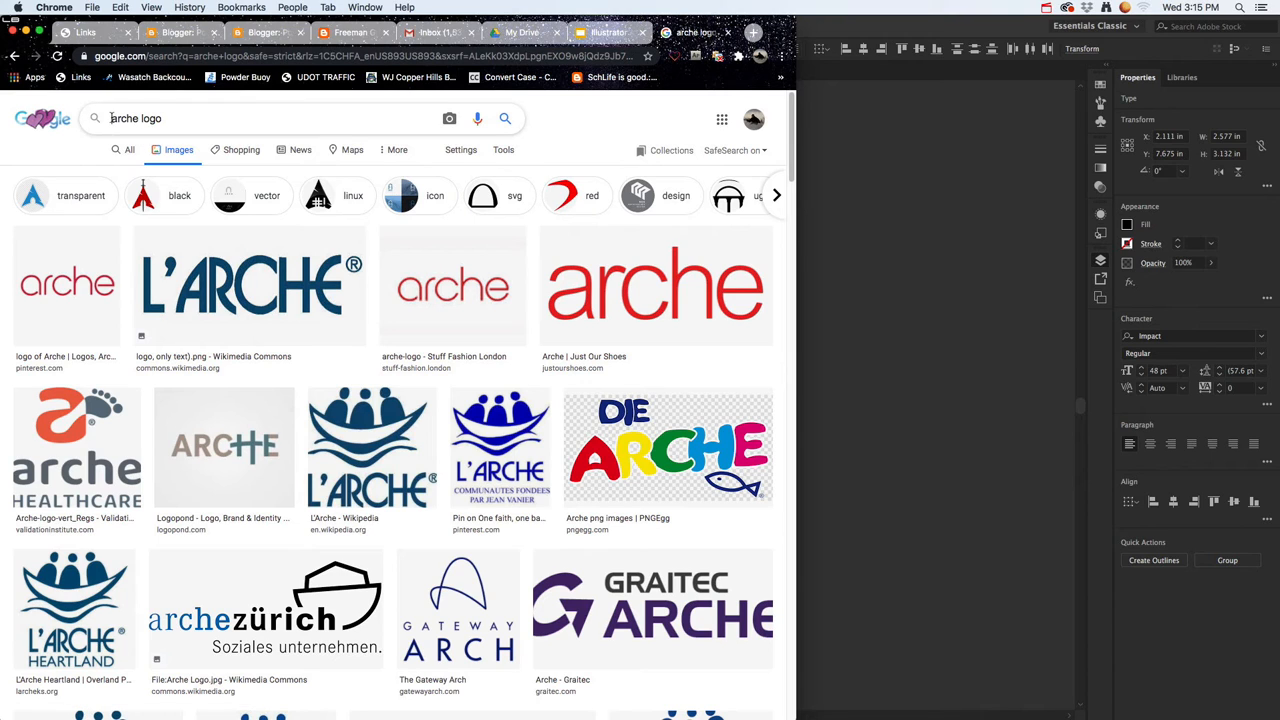
pyautogui.click(111, 118)
pyautogui.write('utah')
pyautogui.press('Return')
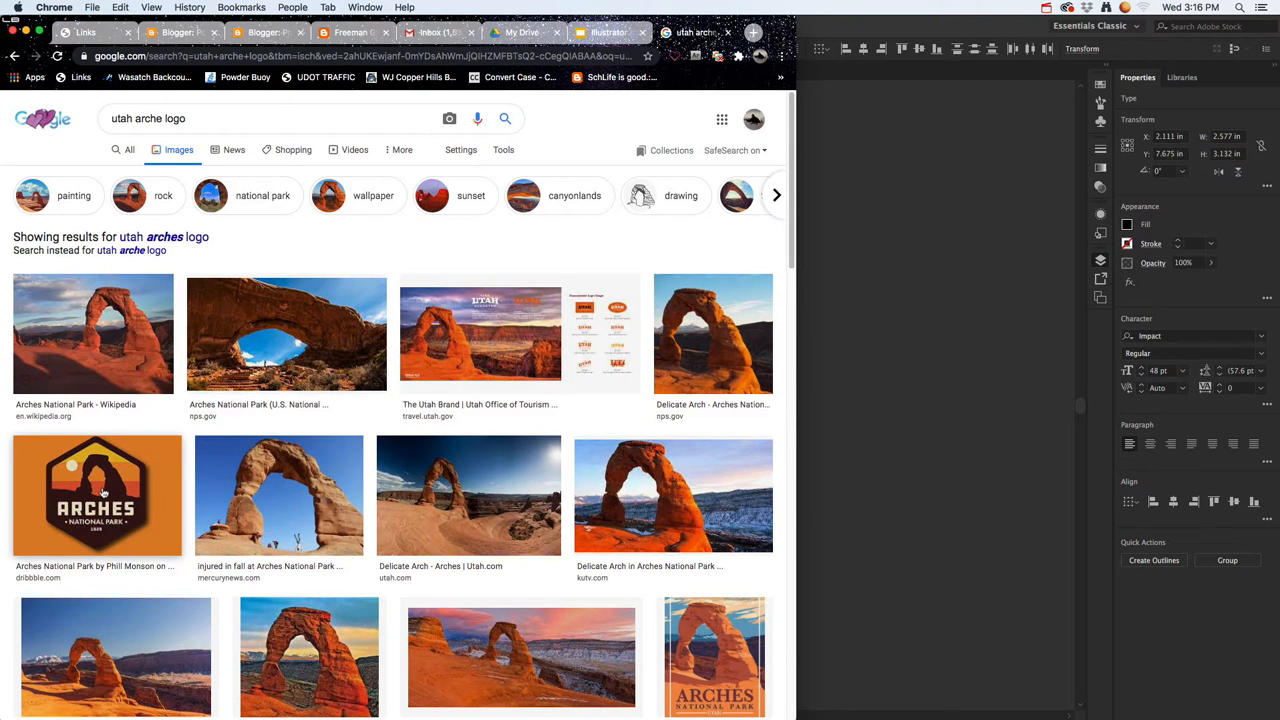
# Open the preview of the hexagonal orange Arches National Park logo and compare it with the other image results
pyautogui.scroll(-3, 103, 492)
pyautogui.click(106, 390)
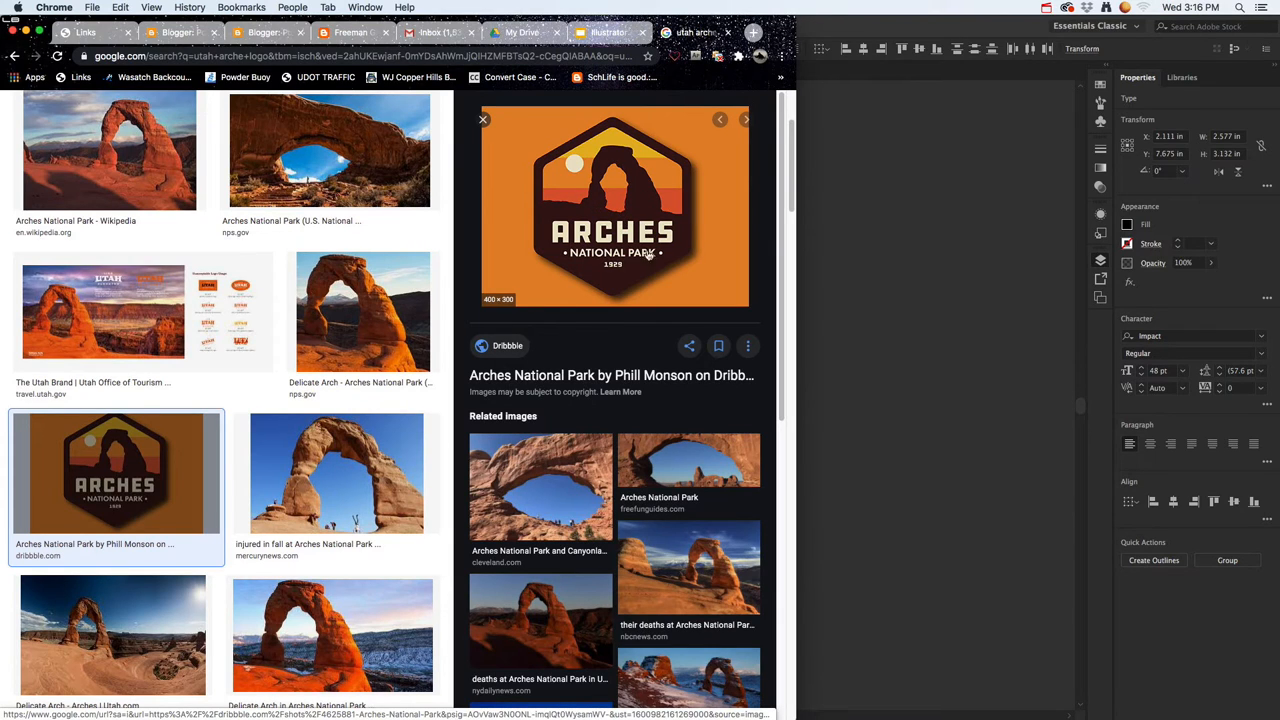
pyautogui.scroll(-3, 588, 330)
pyautogui.scroll(-4, 430, 410)
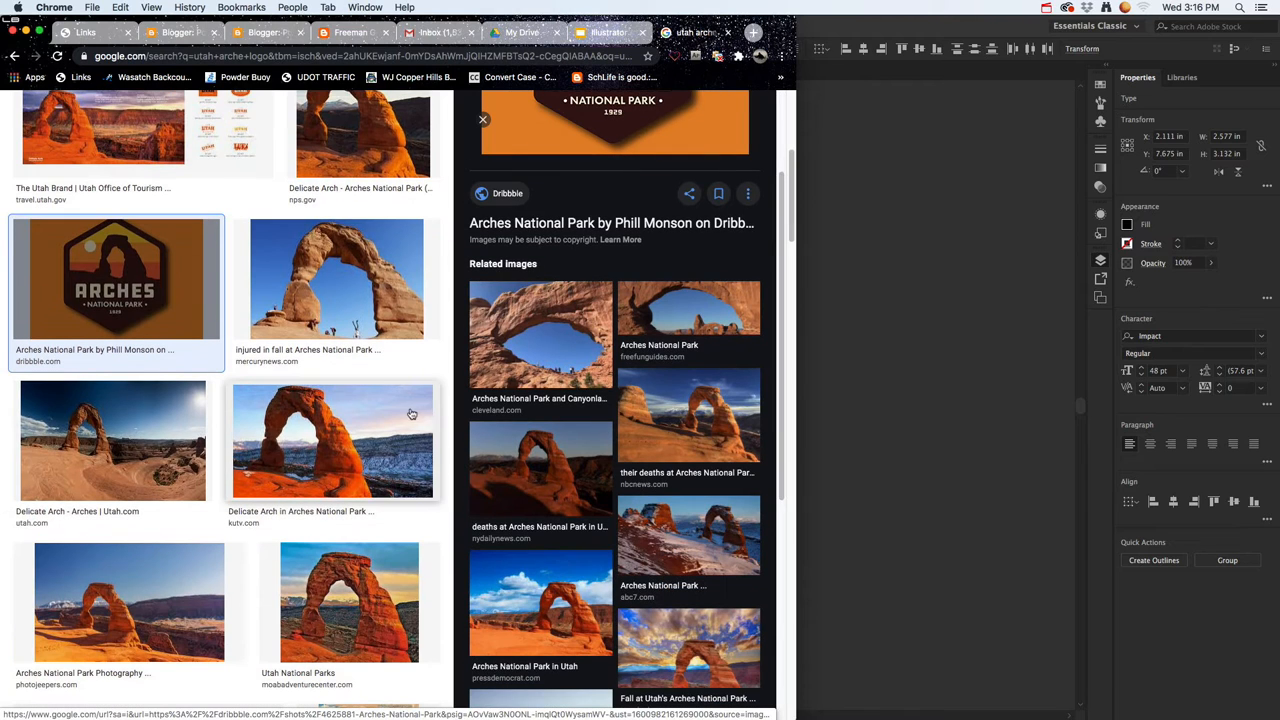
pyautogui.scroll(5, 291, 470)
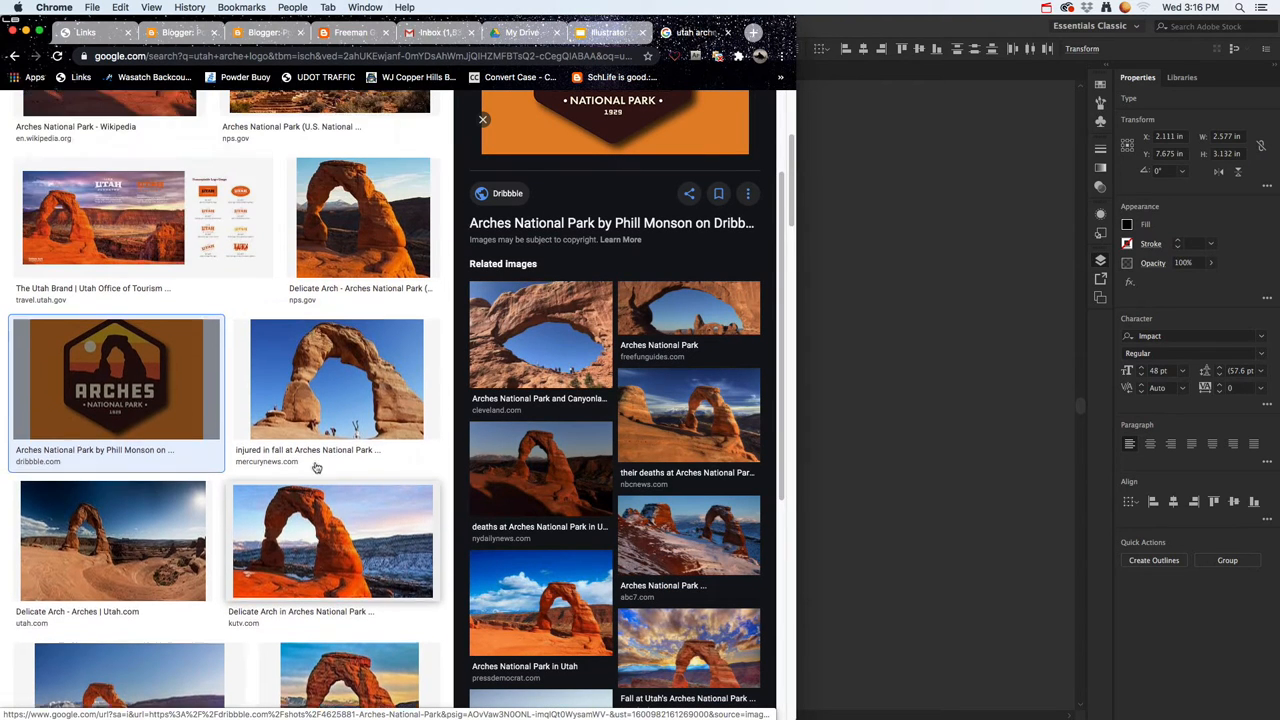
pyautogui.scroll(4, 594, 328)
pyautogui.scroll(1, 628, 300)
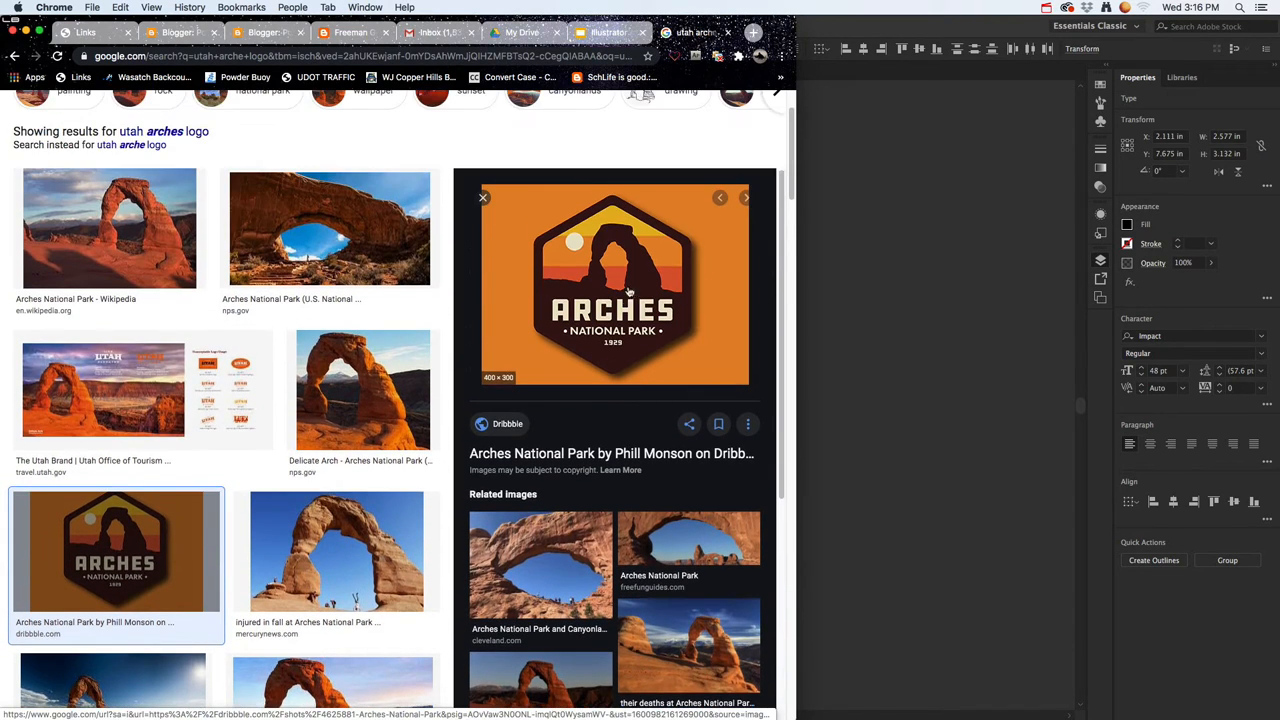
pyautogui.rightClick(615, 298)
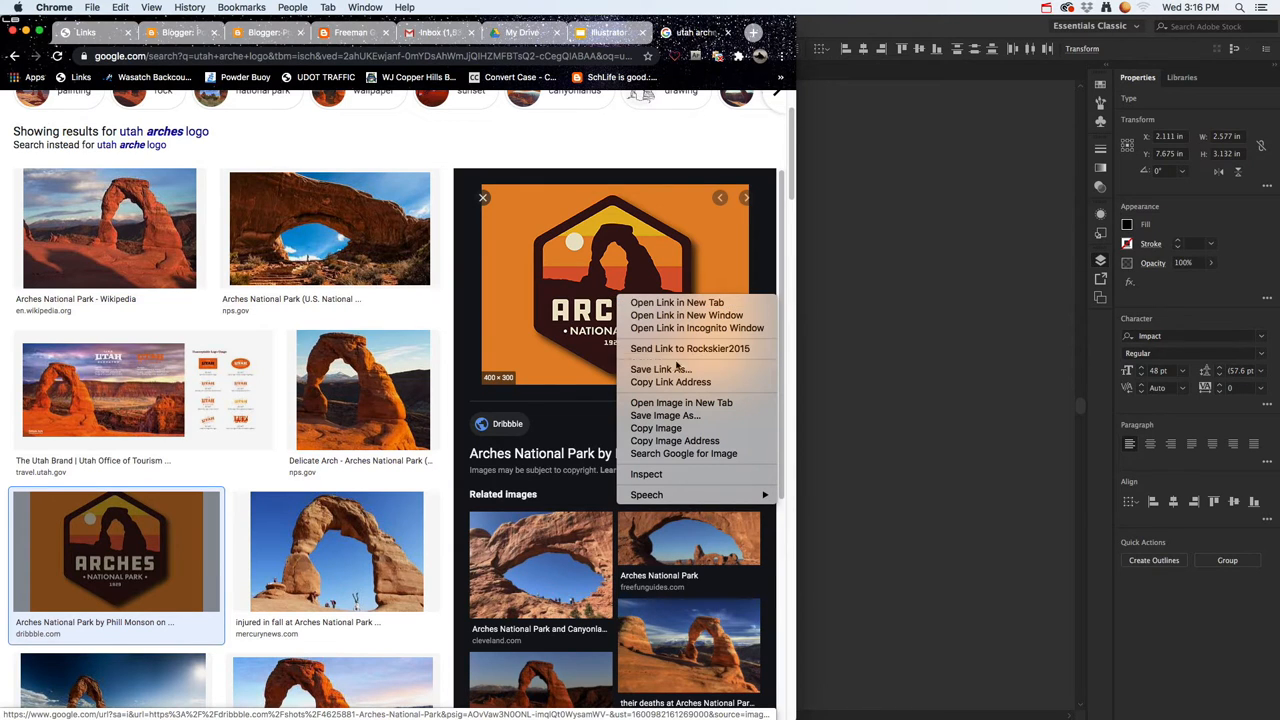
pyautogui.click(695, 416)
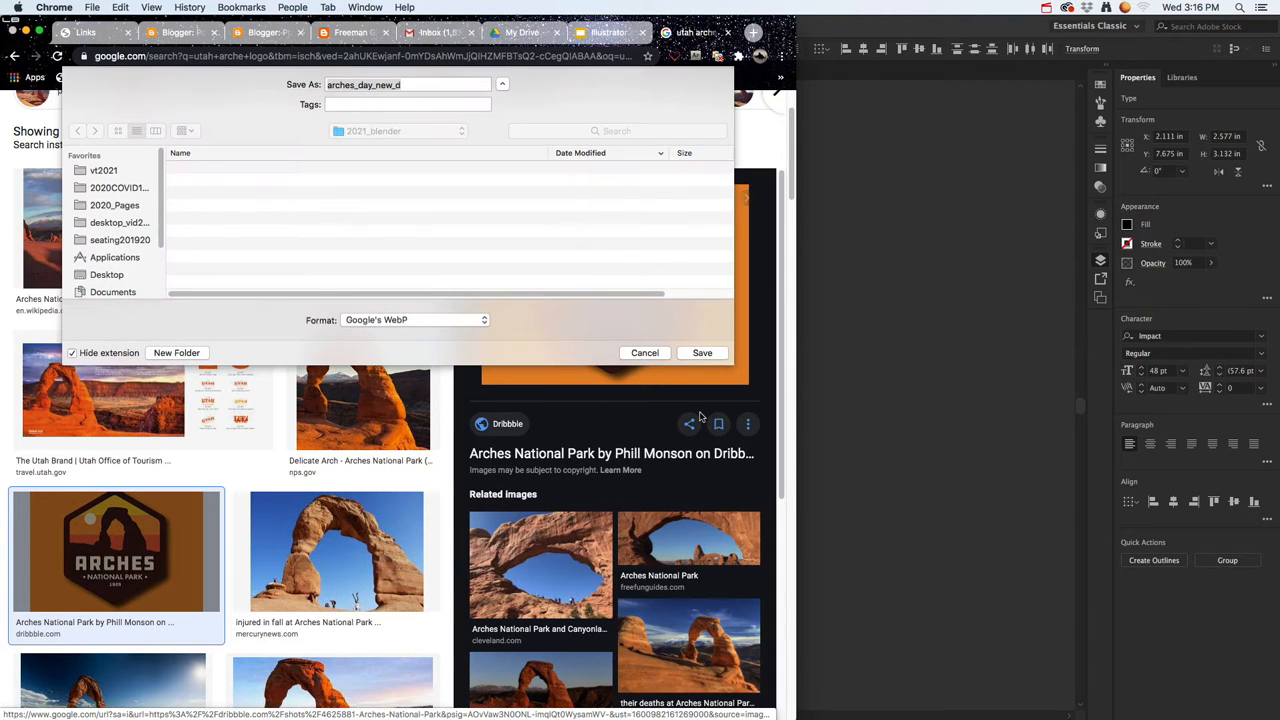
pyautogui.click(73, 353)
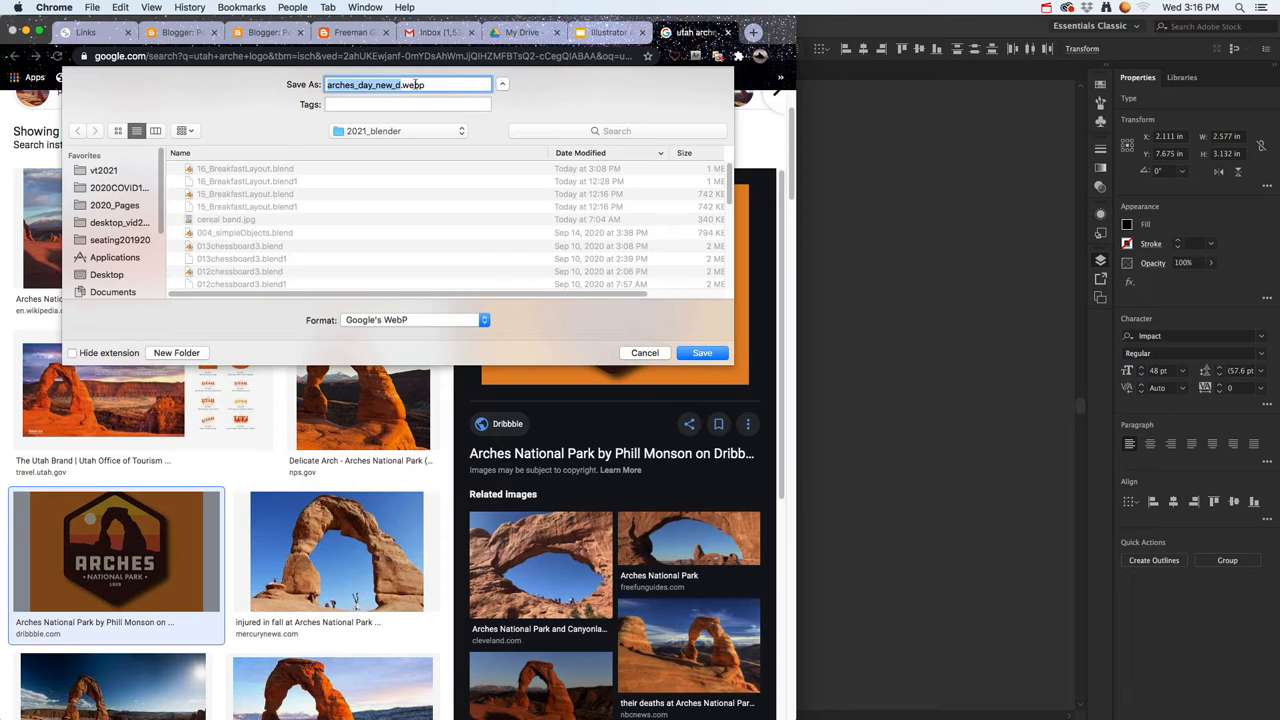
pyautogui.click(645, 353)
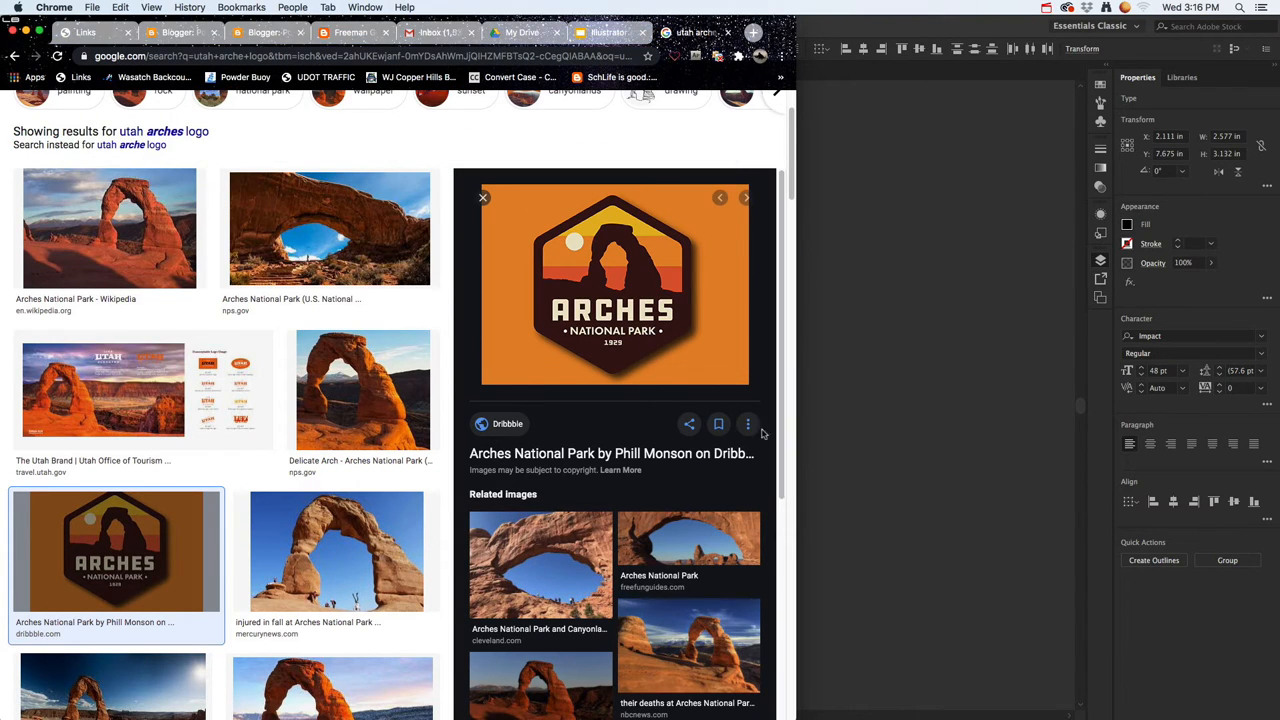
# Capture a screenshot of just the hexagonal Arches National Park logo with some orange background around it
pyautogui.scroll(2, 740, 440)
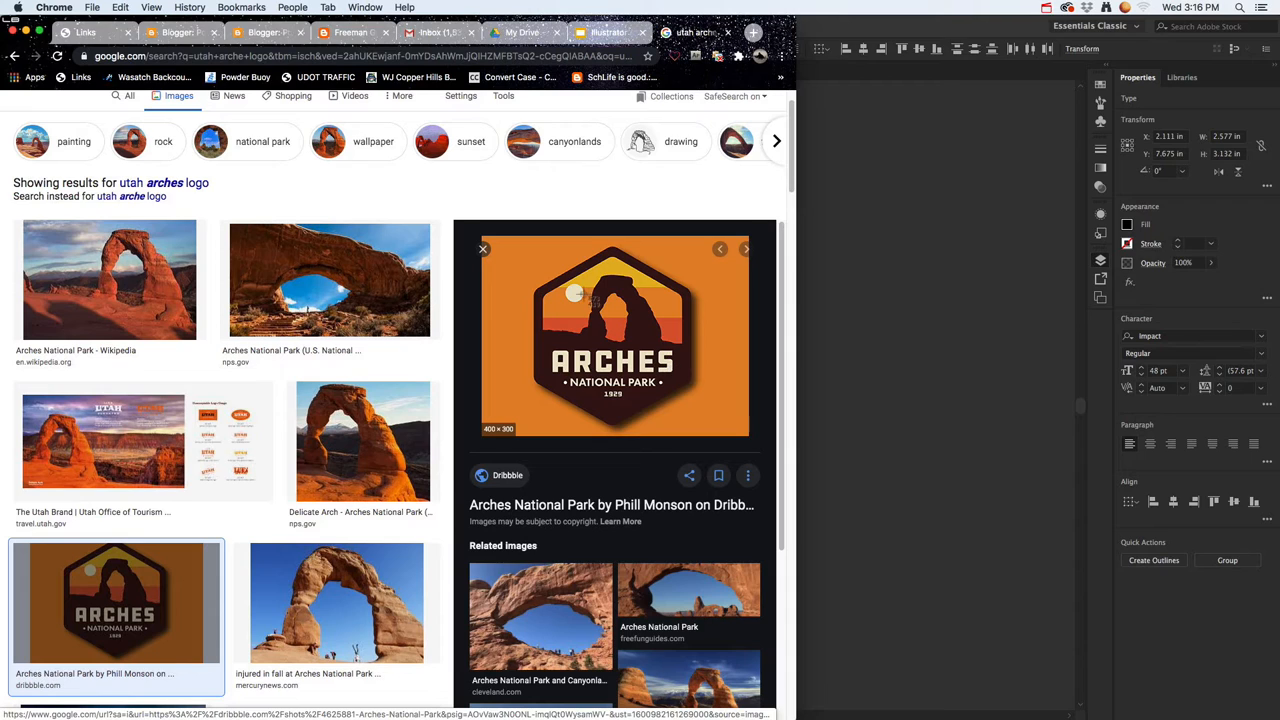
pyautogui.press('super+shift+4')
pyautogui.moveTo(515, 241); pyautogui.dragTo(706, 431)
pyautogui.scroll(-3, 480, 493)
pyautogui.scroll(1, 439, 492)
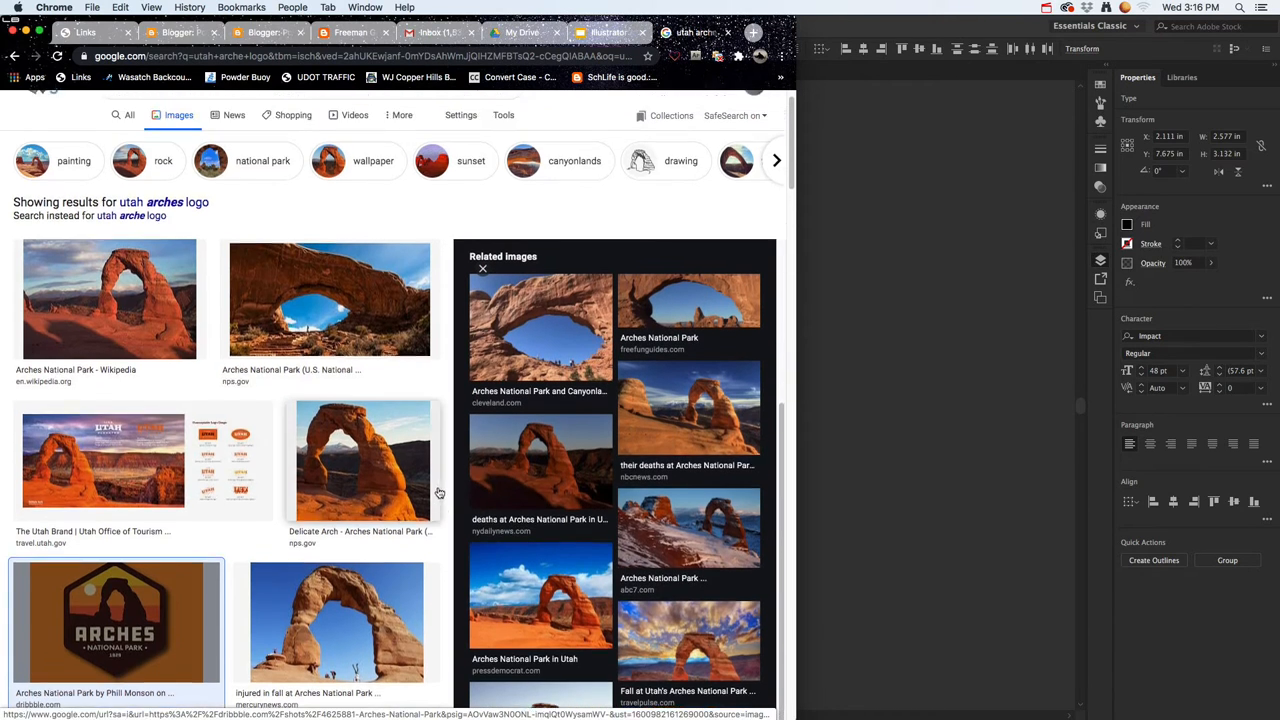
pyautogui.scroll(-5, 439, 492)
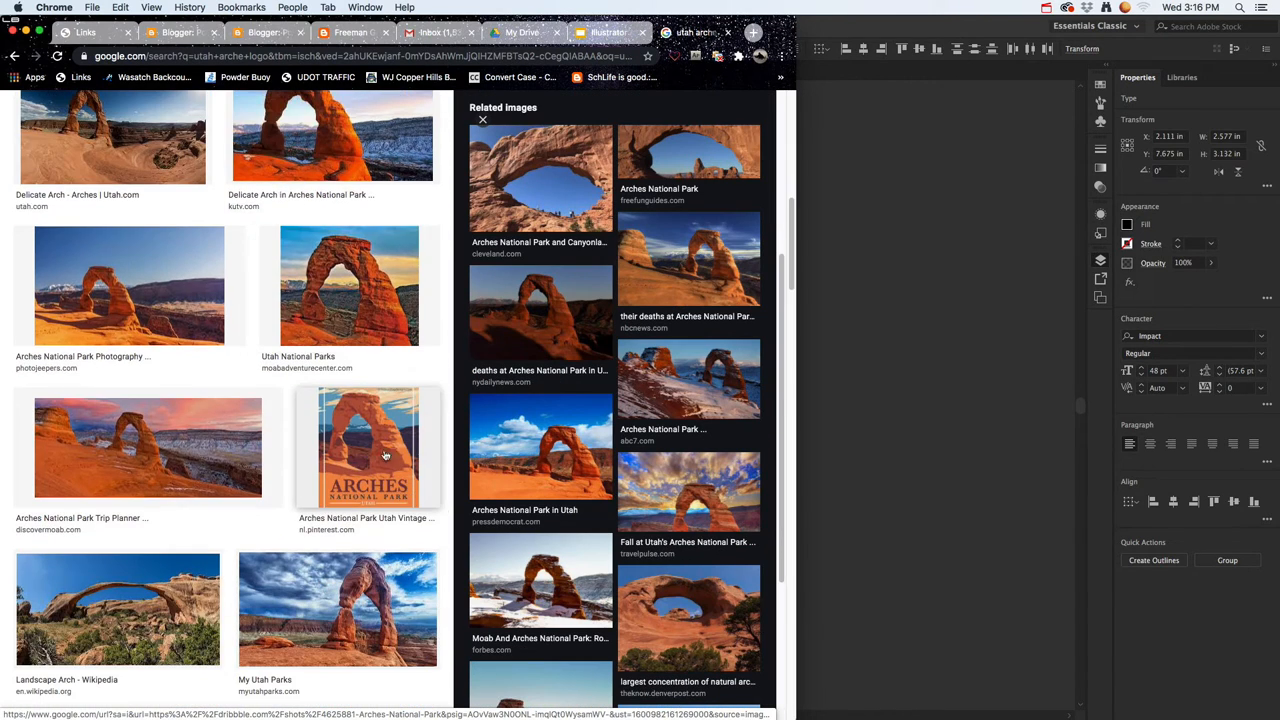
pyautogui.scroll(-5, 385, 455)
# Switch to Finder and open two Recents windows, offset so that both can be used
pyautogui.press('super+Tab')
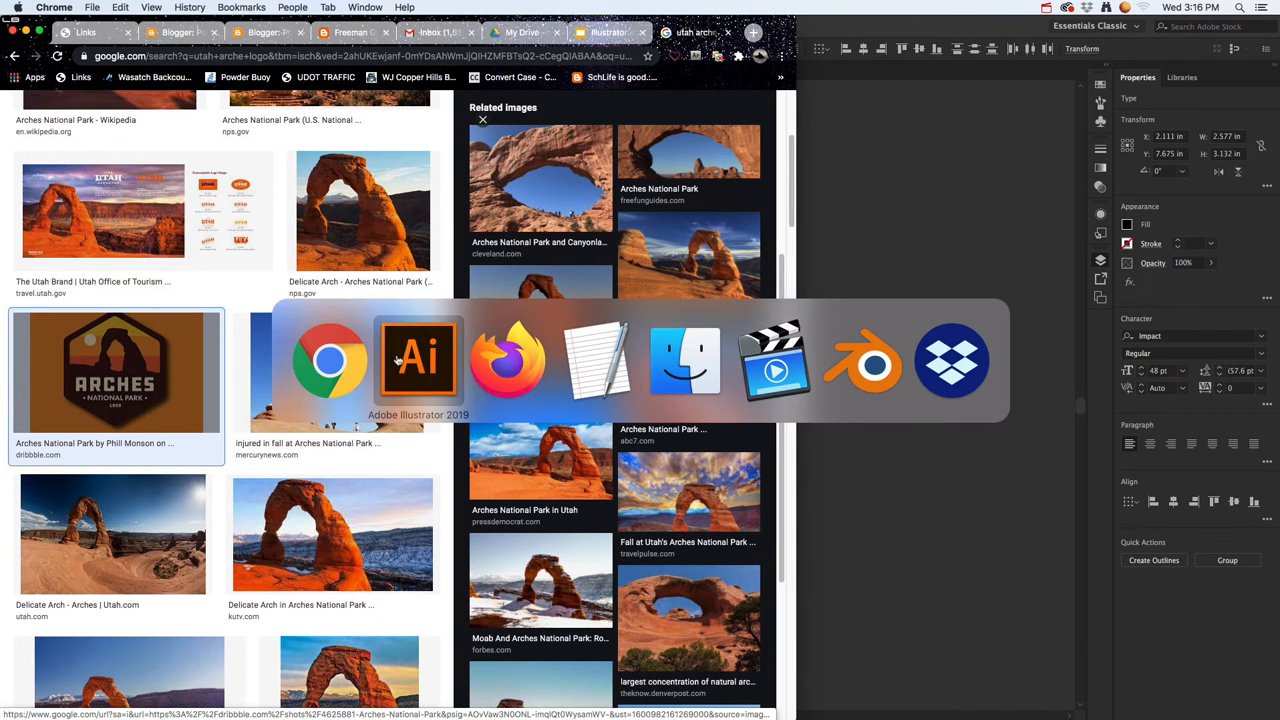
pyautogui.click(664, 368)
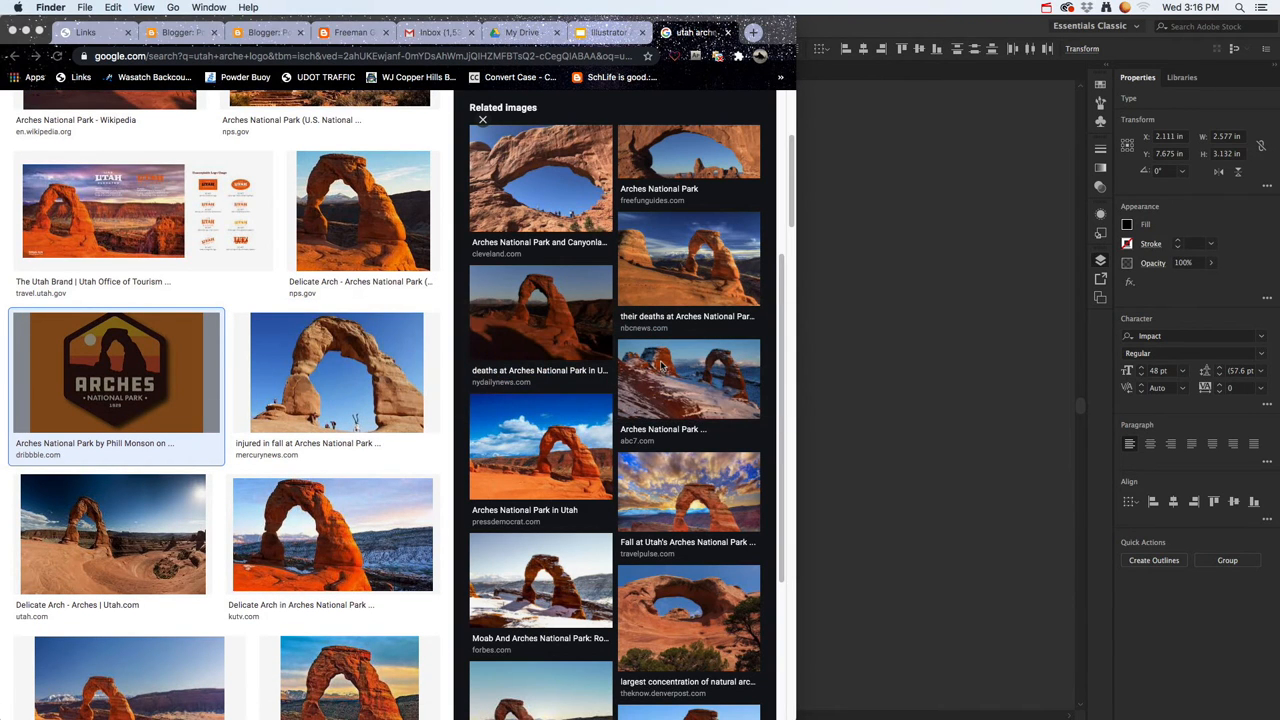
pyautogui.press('super+n')
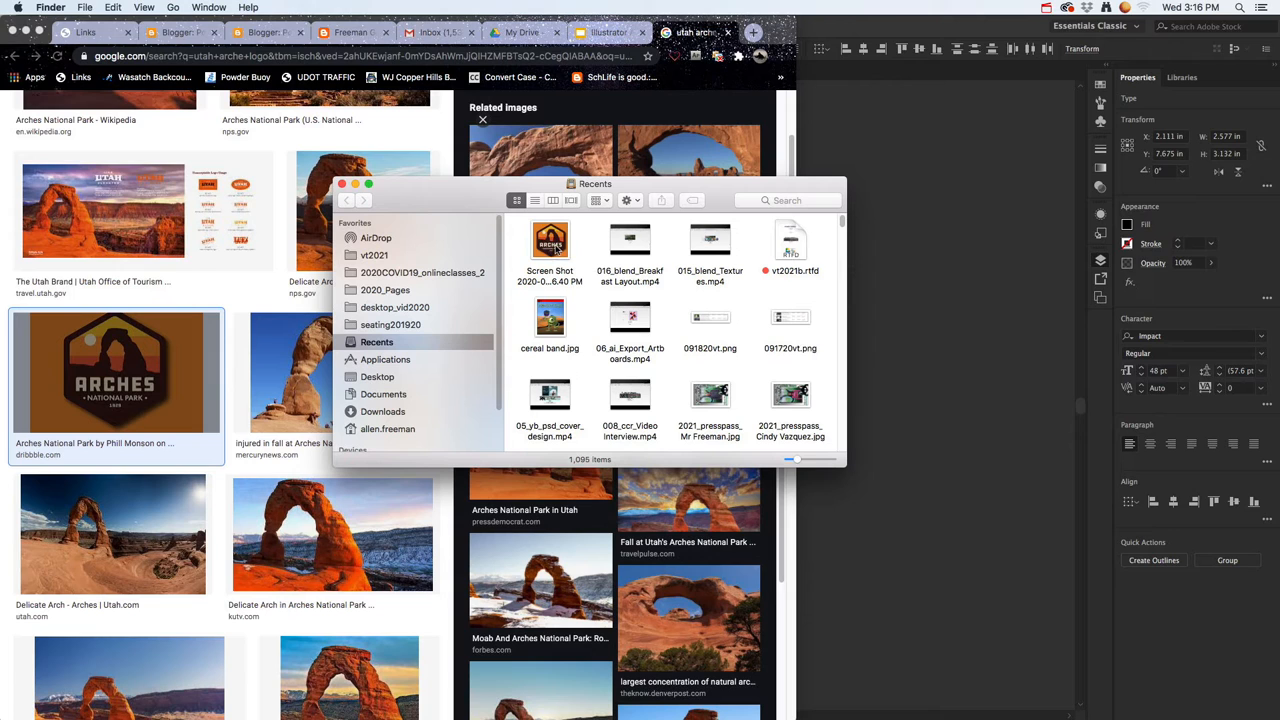
pyautogui.press('super+n')
pyautogui.moveTo(455, 224); pyautogui.dragTo(613, 226)
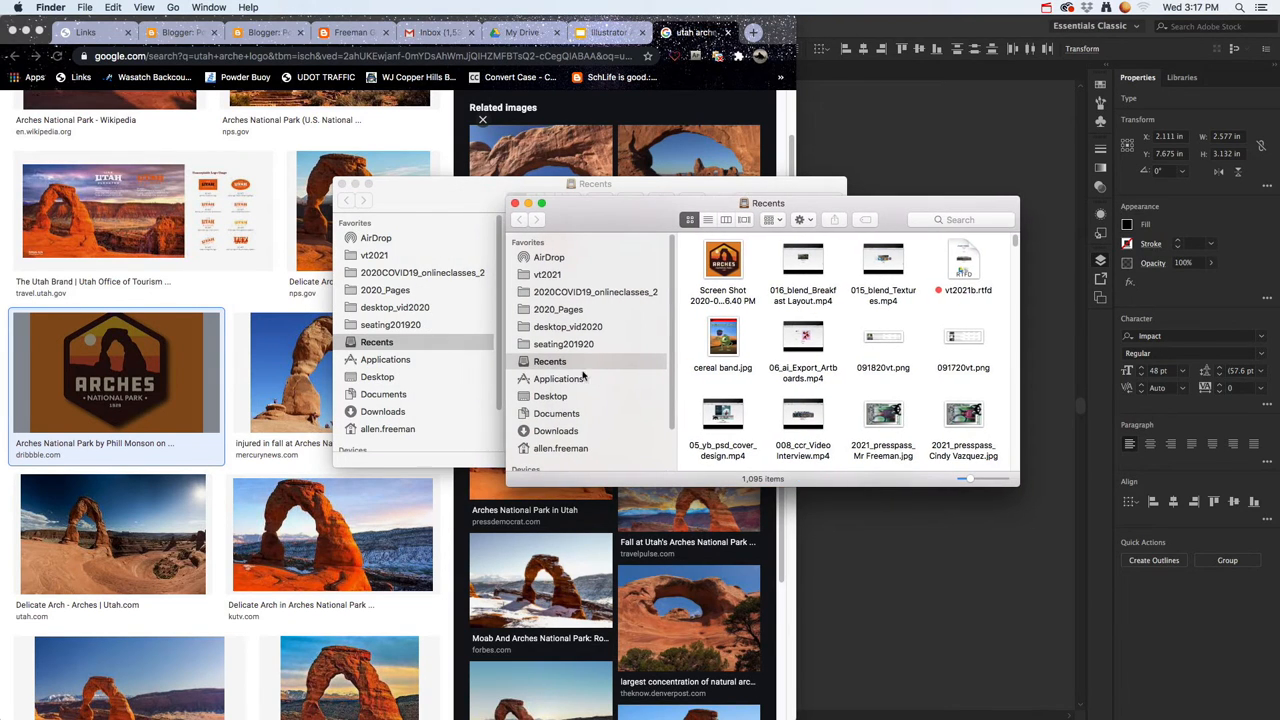
# Open vt2021 > 2021_illustrator in the second Finder window and move the new logo screenshot from Recents into that folder
pyautogui.click(548, 275)
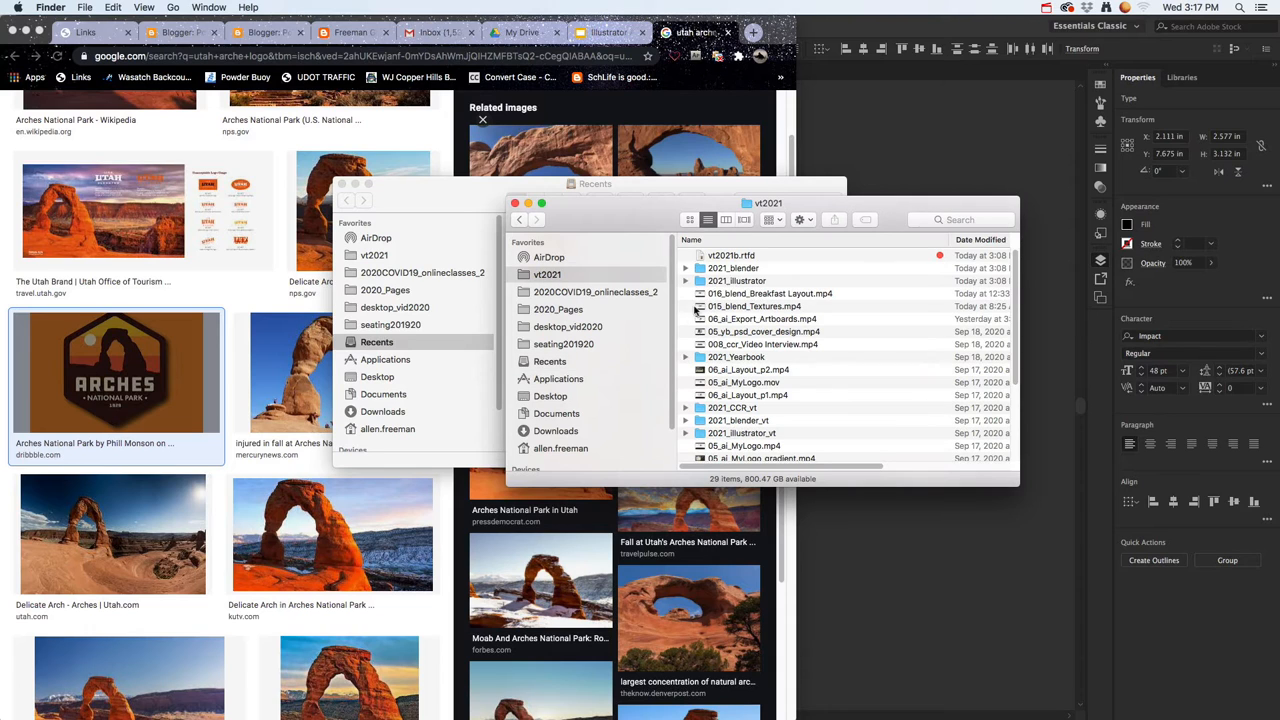
pyautogui.doubleClick(713, 281)
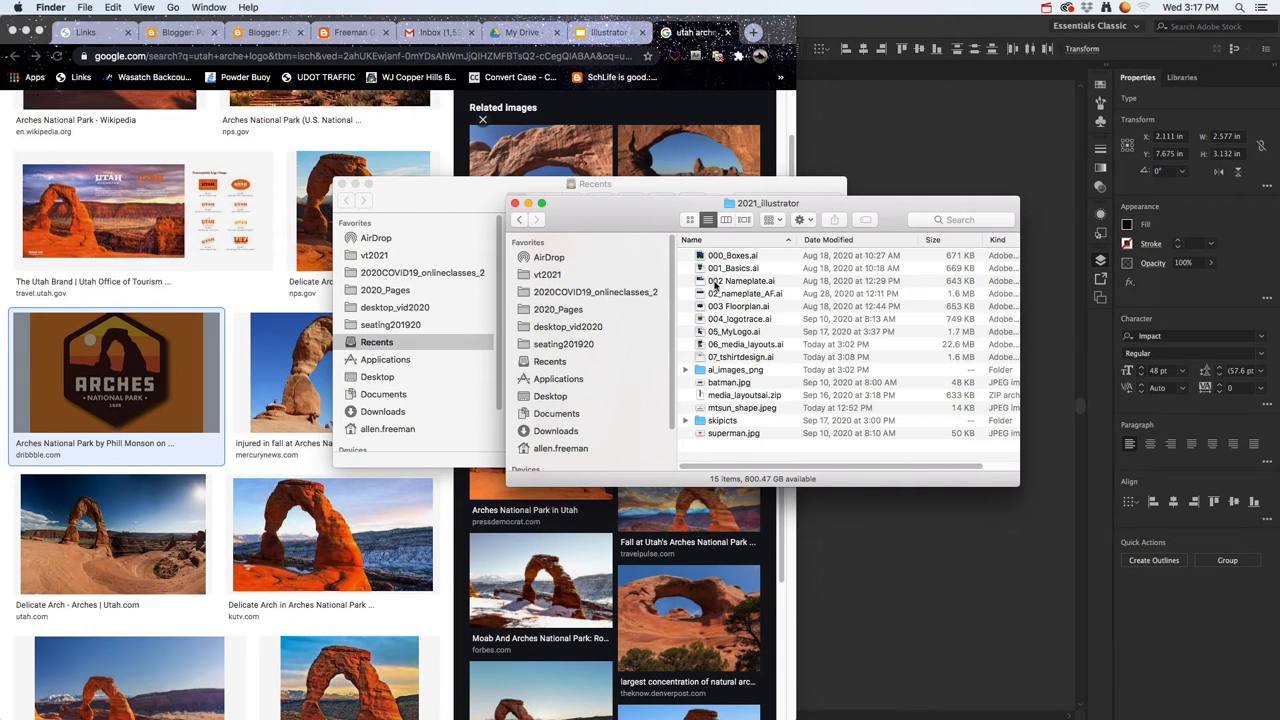
pyautogui.moveTo(629, 221); pyautogui.dragTo(783, 220)
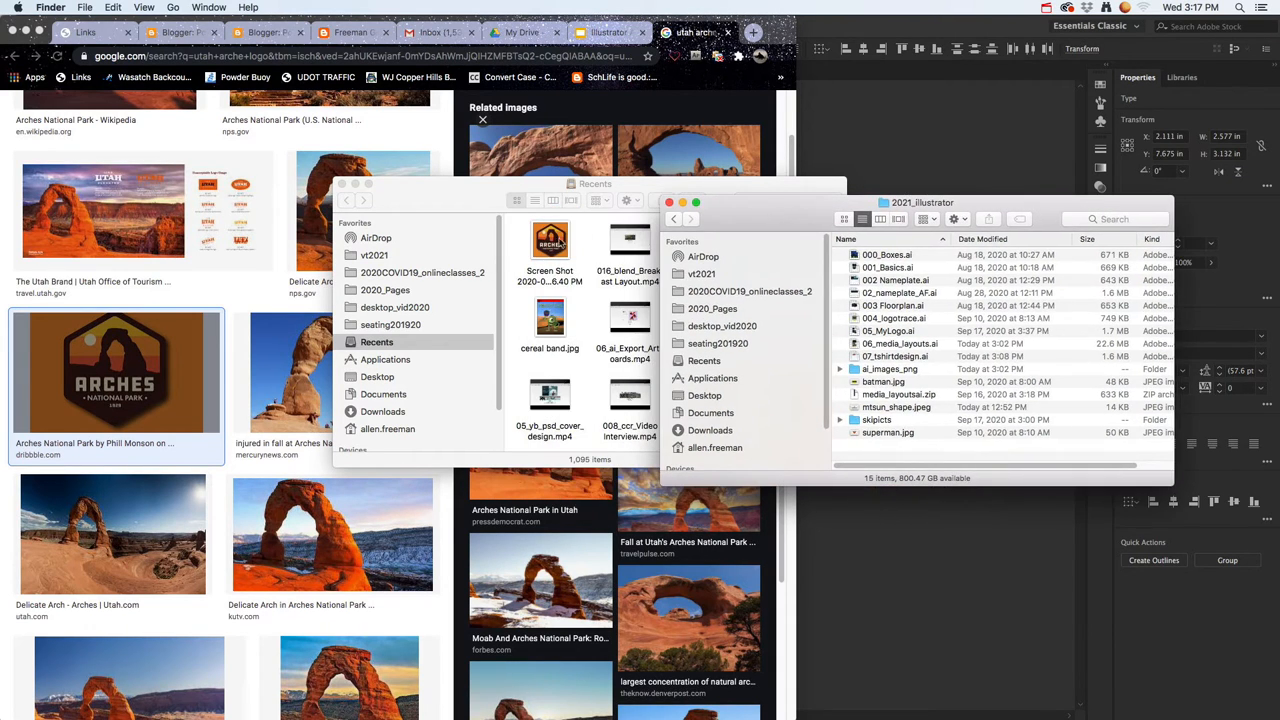
pyautogui.moveTo(560, 243); pyautogui.dragTo(930, 318)
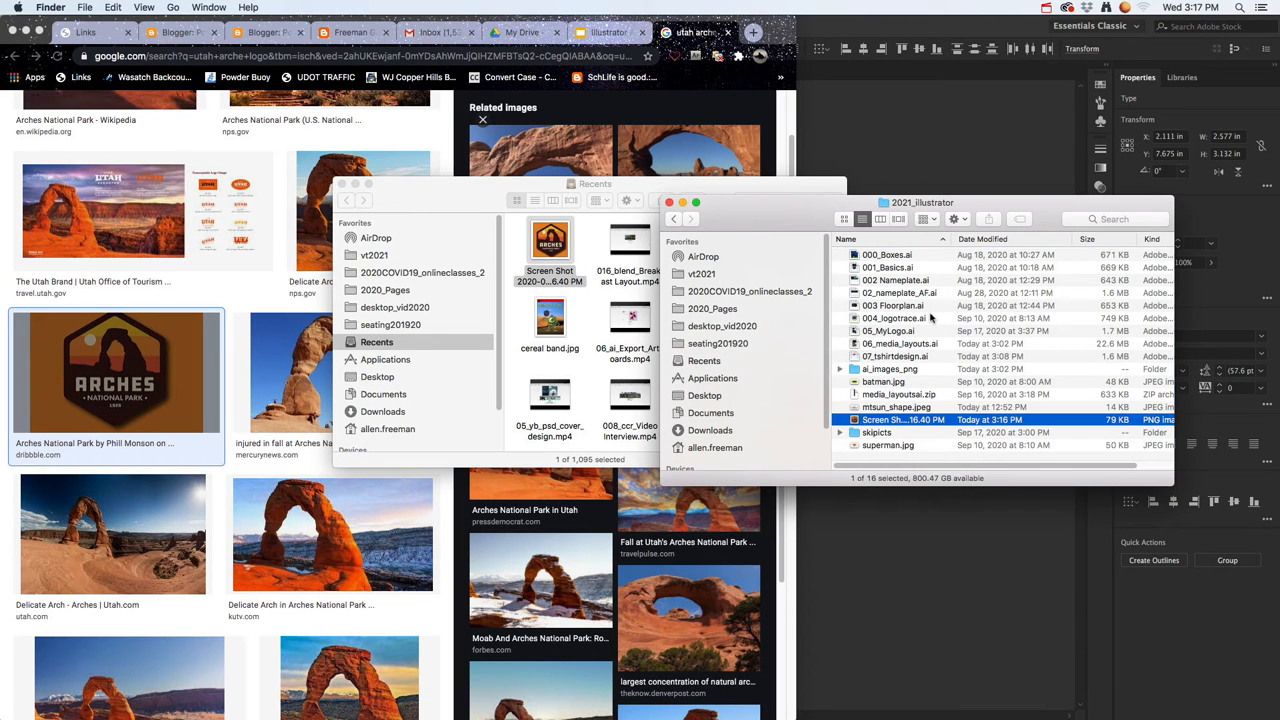
# Place the logo screenshot from the 2021_illustrator folder into 07_tshirtdesign.ai in Illustrator, overlapping the artboard's lower edge
pyautogui.press('super+Tab')
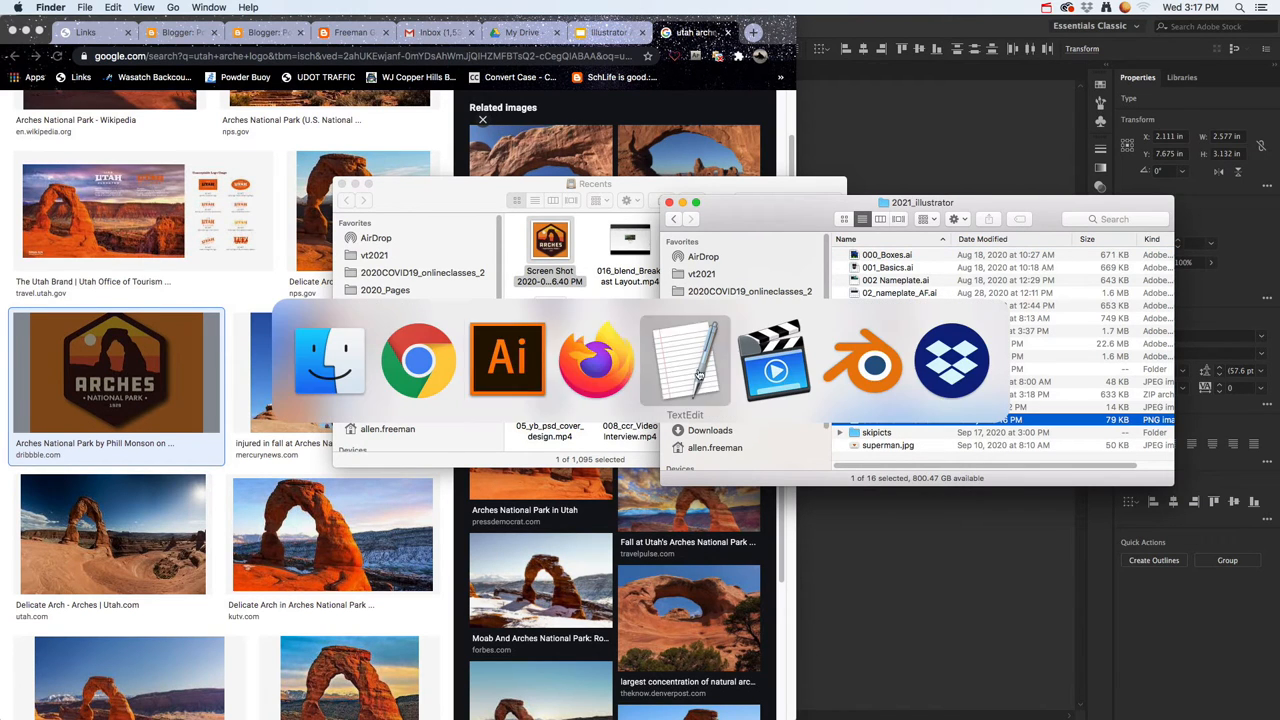
pyautogui.click(515, 367)
pyautogui.press('super+Tab')
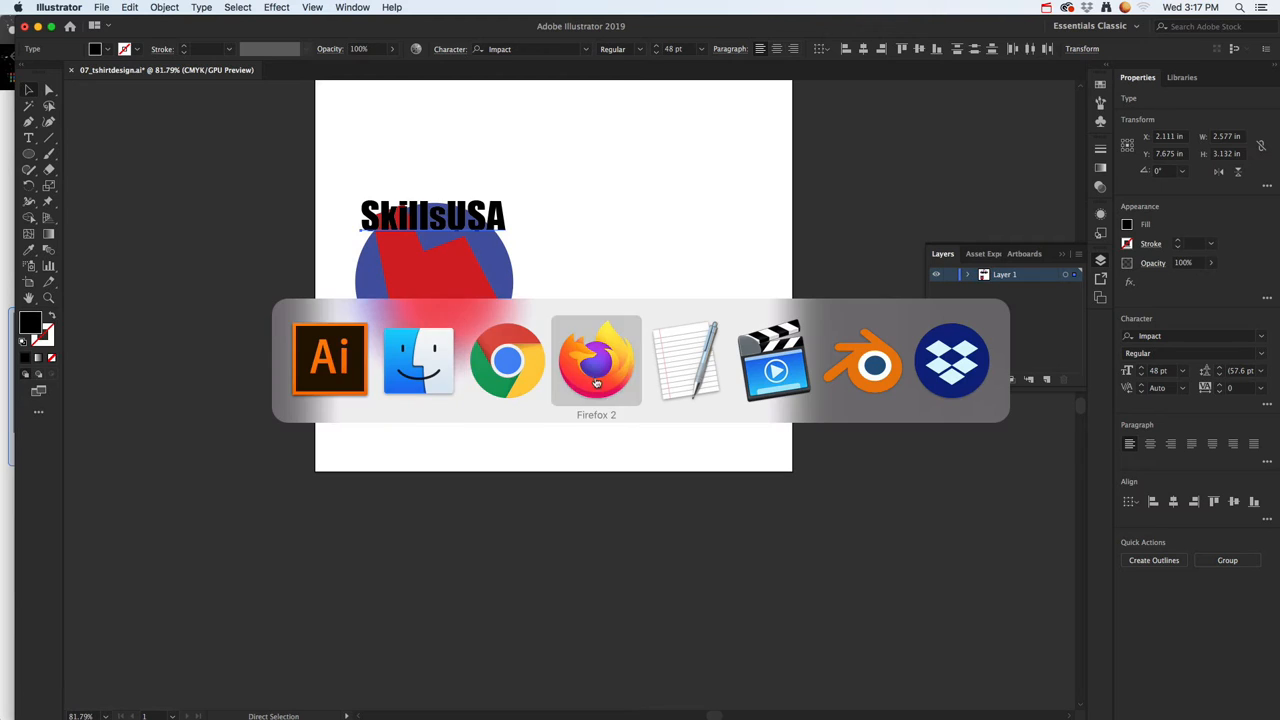
pyautogui.click(434, 368)
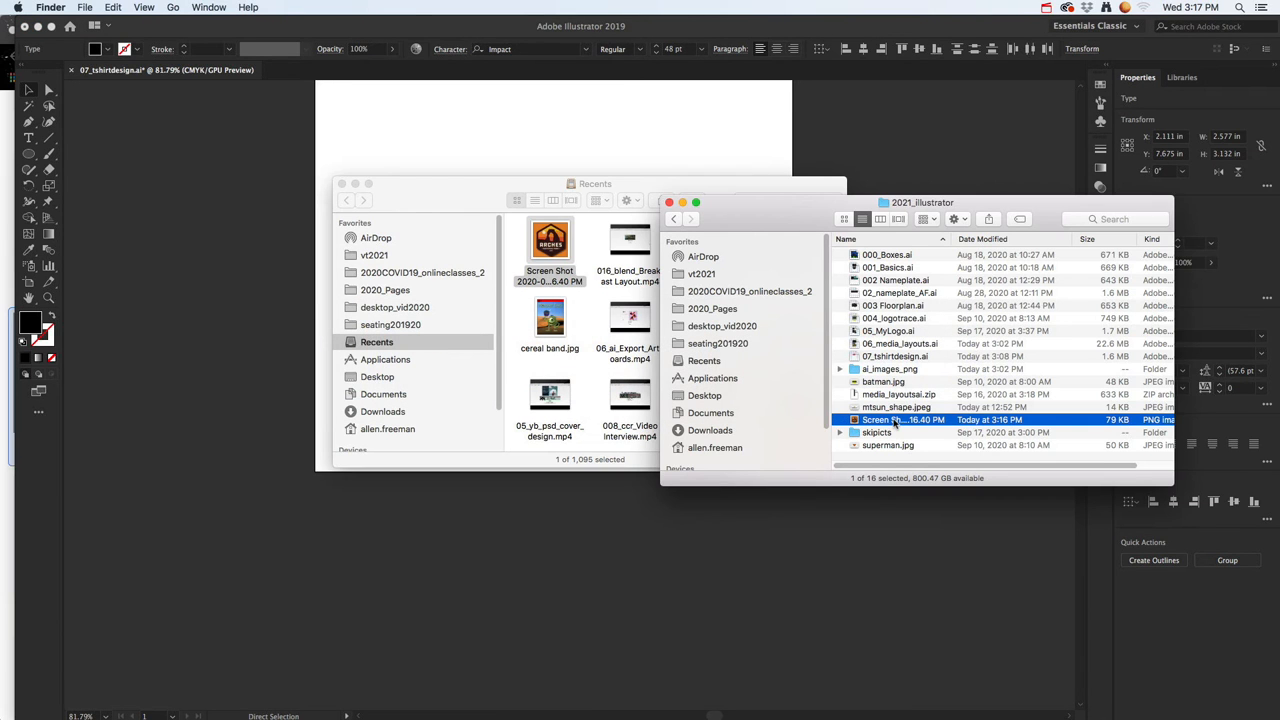
pyautogui.moveTo(893, 424); pyautogui.dragTo(651, 556)
pyautogui.moveTo(750, 219); pyautogui.dragTo(891, 220)
pyautogui.press('space')
pyautogui.click(645, 520)
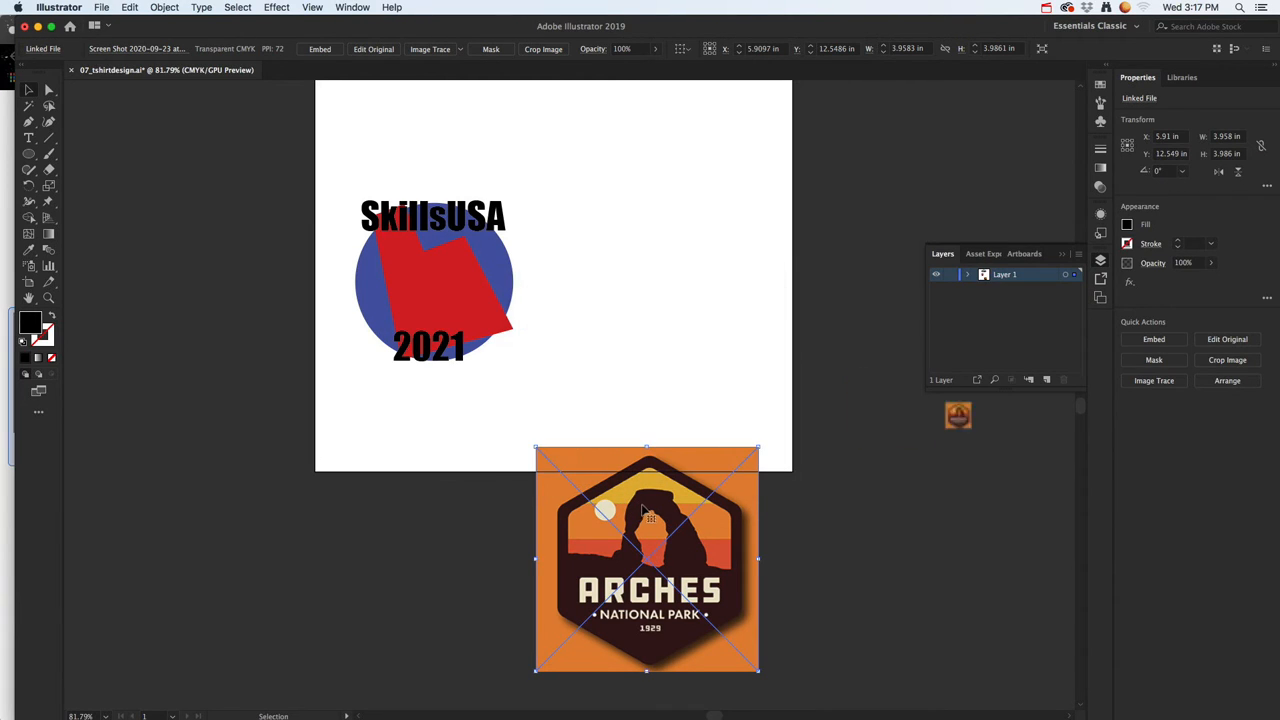
# Move the placed Arches logo off the artboard to its right, at about X 10.99 in, Y 8.51 in
pyautogui.click(787, 560)
pyautogui.moveTo(687, 561); pyautogui.dragTo(594, 481)
pyautogui.press('space')
pyautogui.moveTo(522, 428); pyautogui.dragTo(704, 315)
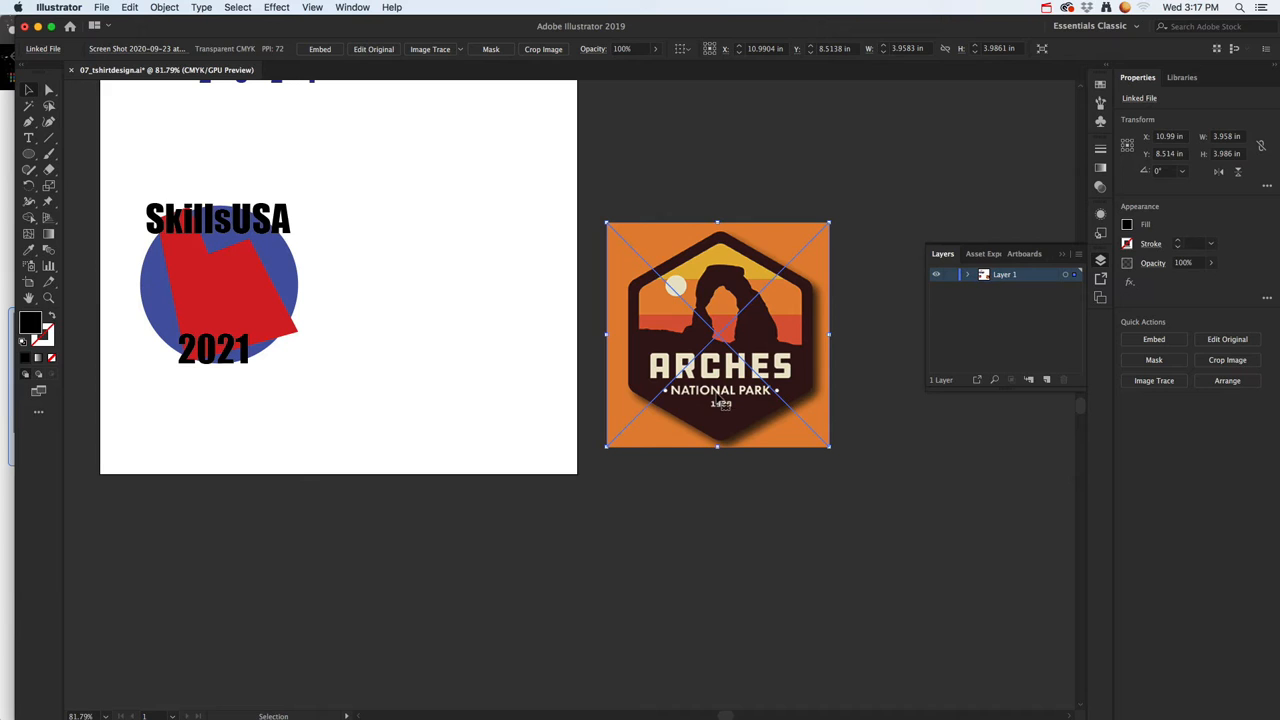
# Image-trace the Arches logo with the 6 Colors preset and expand the tracing into editable paths
pyautogui.click(443, 52)
pyautogui.click(462, 50)
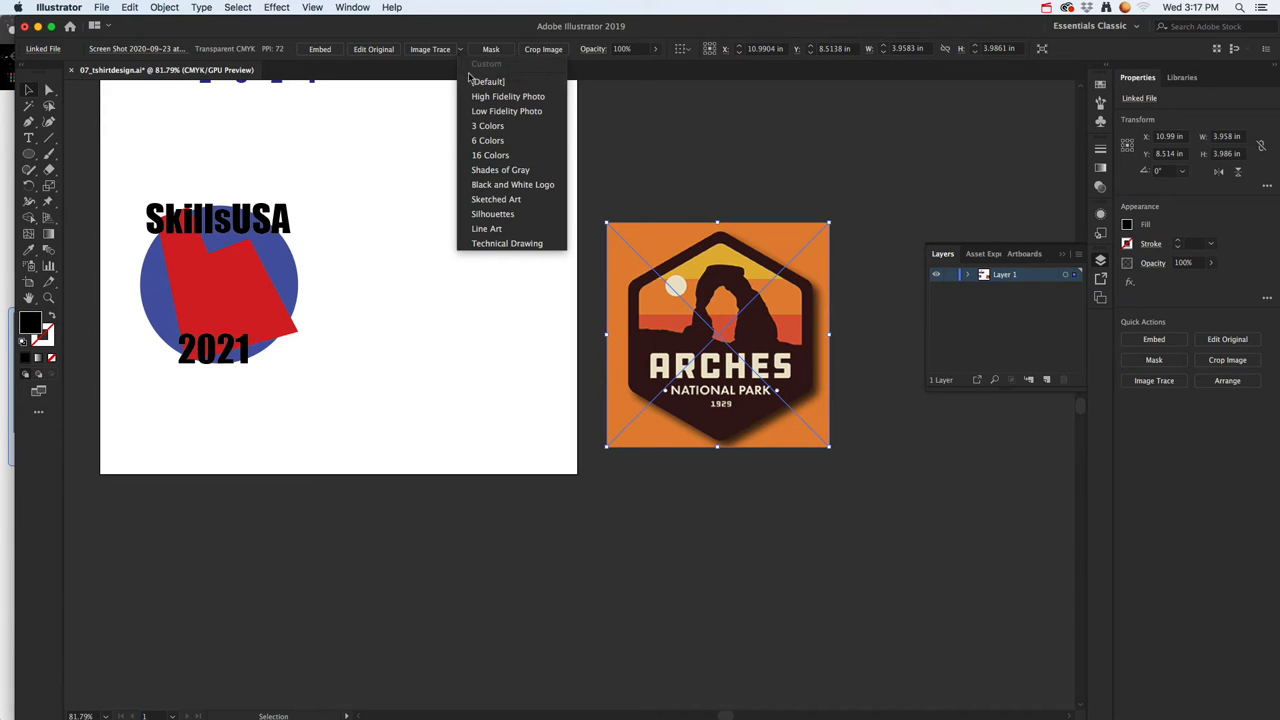
pyautogui.click(487, 141)
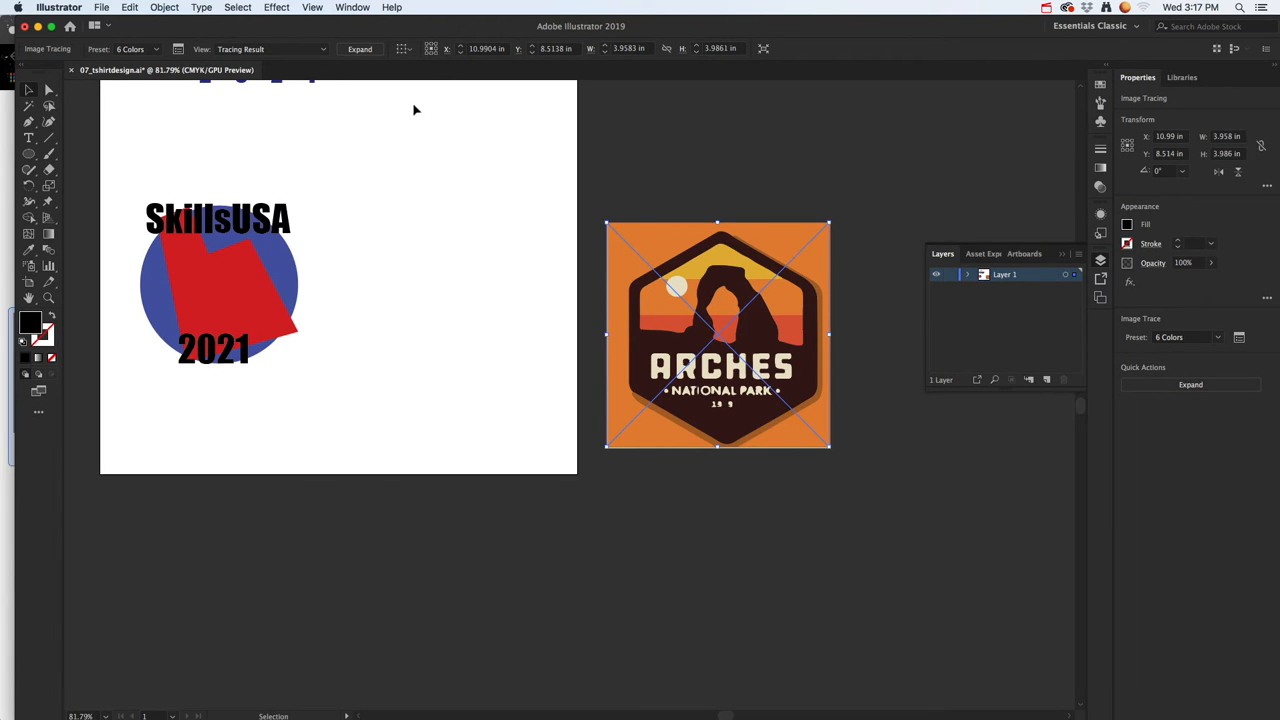
pyautogui.click(361, 49)
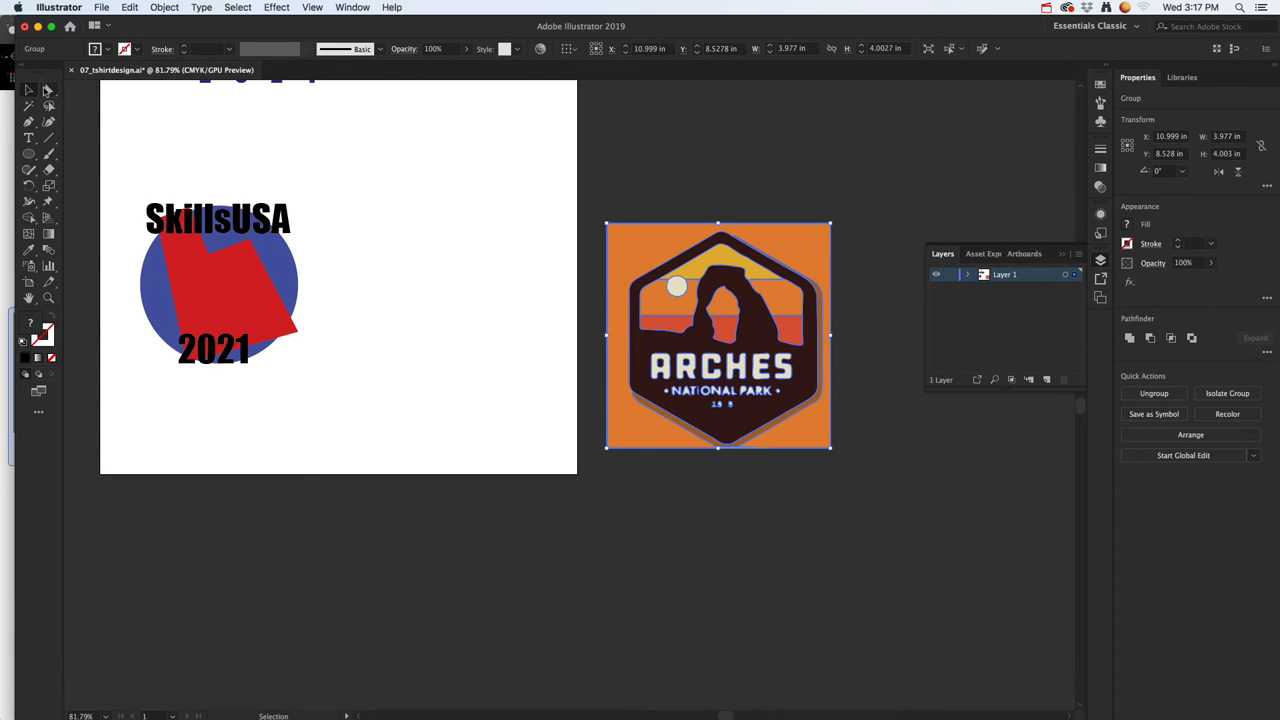
# Select only the orange background path around the traced Arches hexagon with Direct Selection and delete it
pyautogui.click(47, 90)
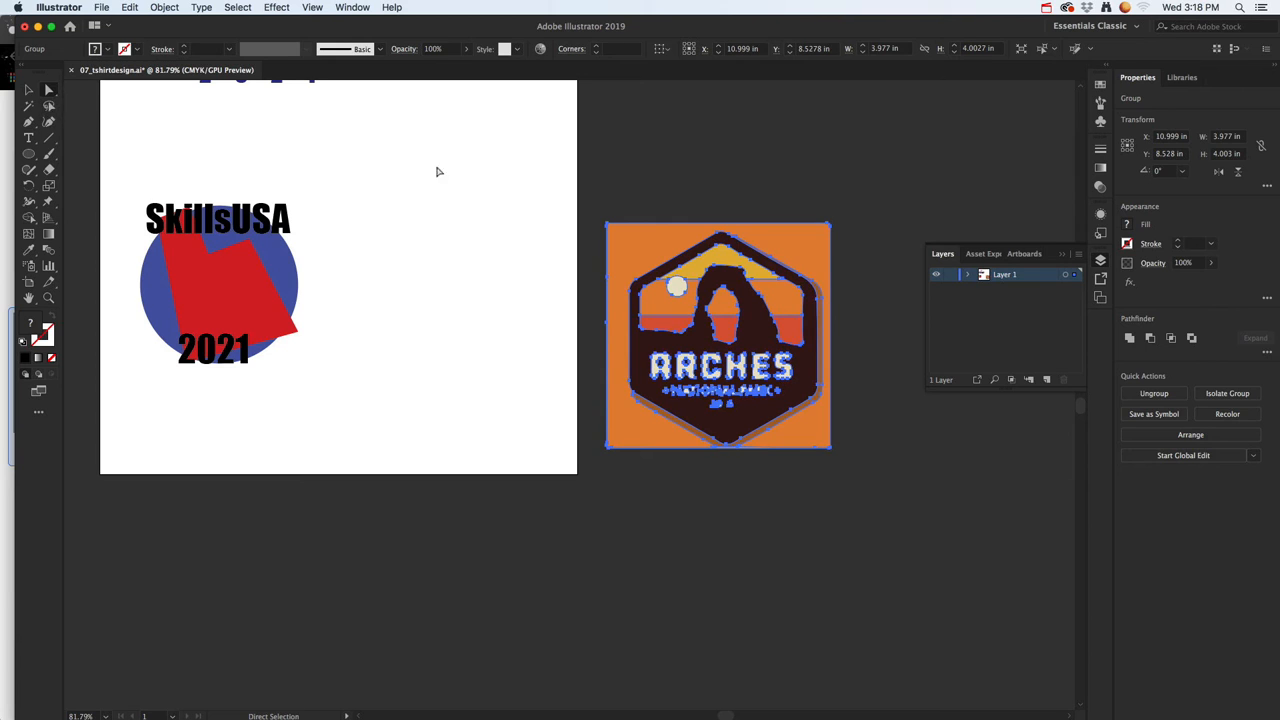
pyautogui.click(647, 167)
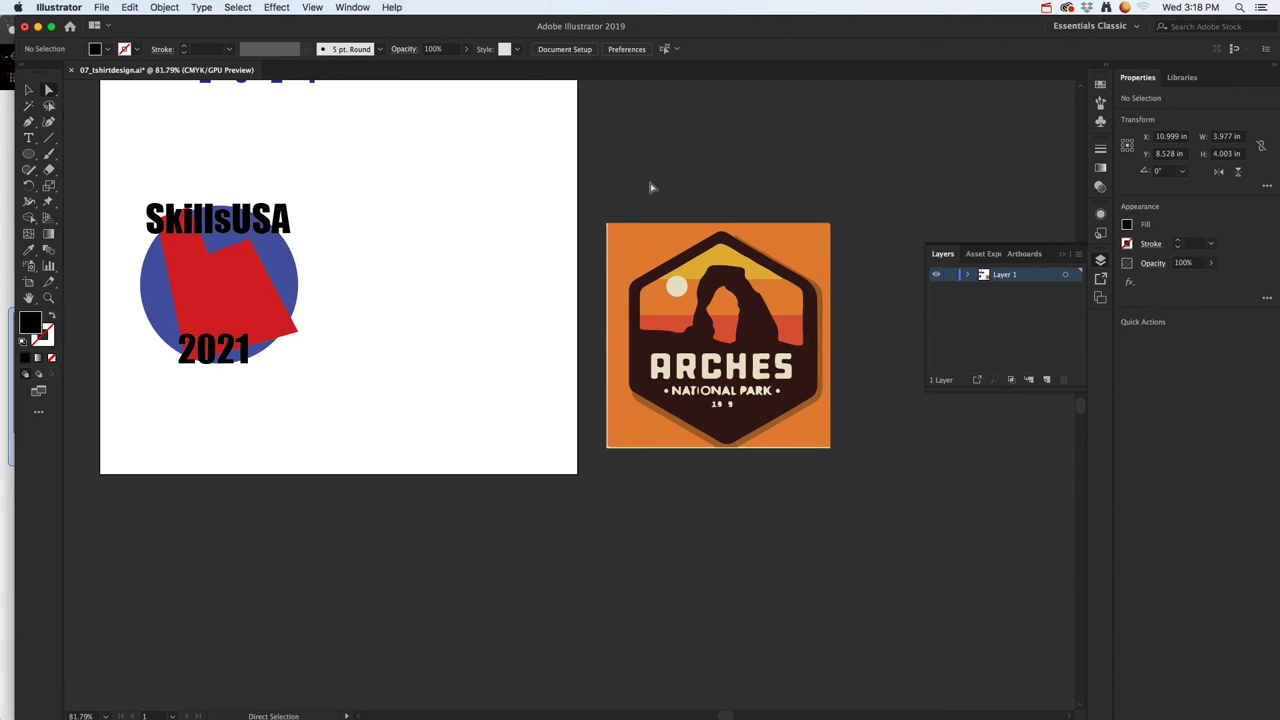
pyautogui.click(633, 240)
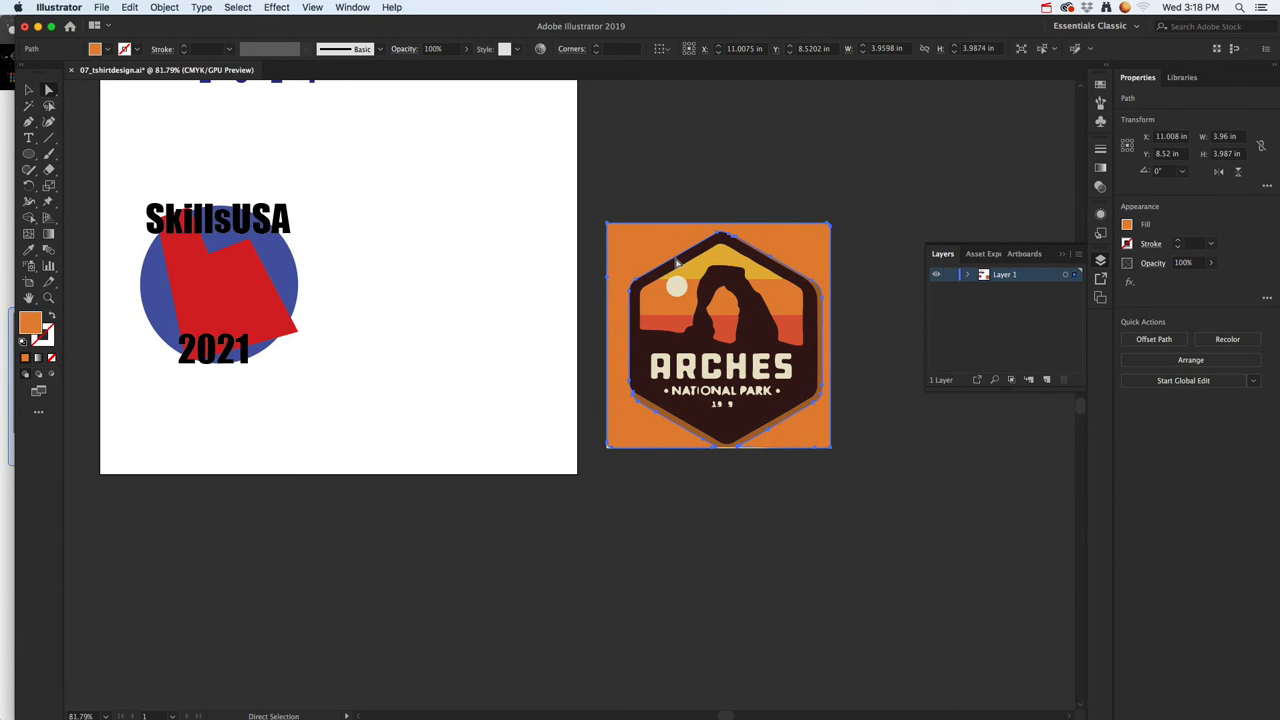
pyautogui.press('Delete')
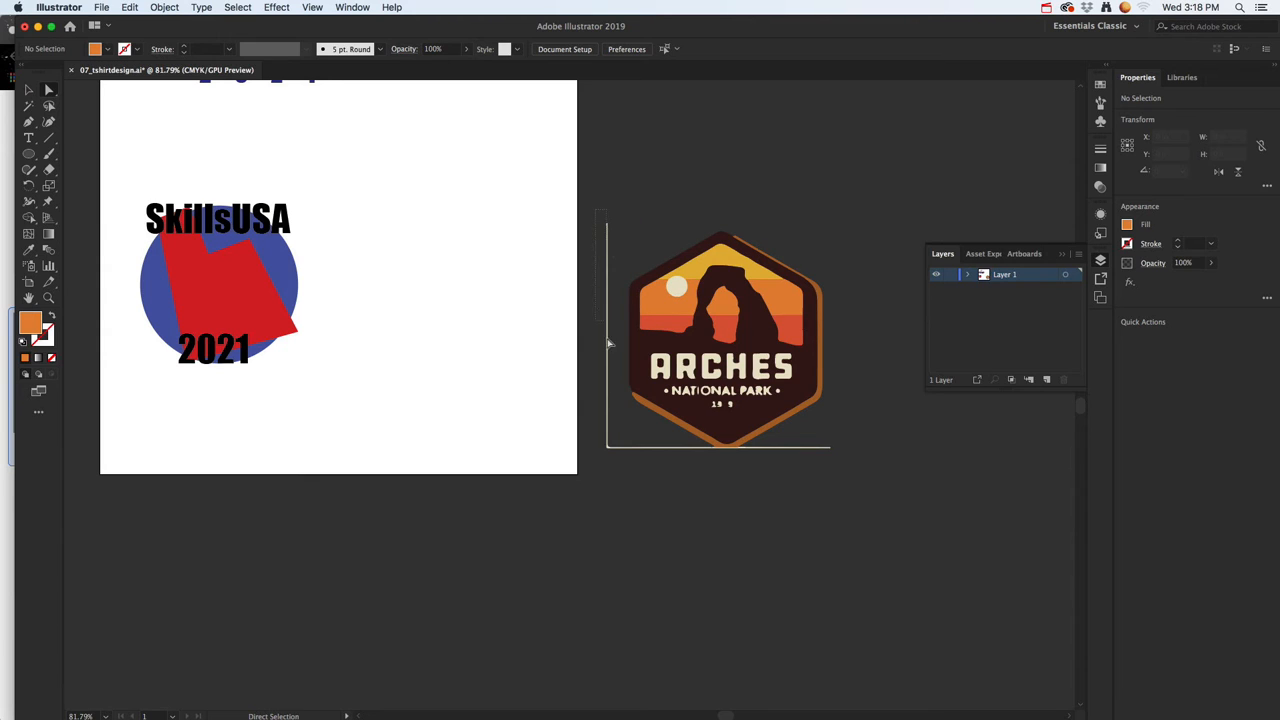
# Delete the cream border lines and the orange-brown edge path around the traced Arches hexagon
pyautogui.moveTo(611, 459); pyautogui.dragTo(618, 460)
pyautogui.press('Delete')
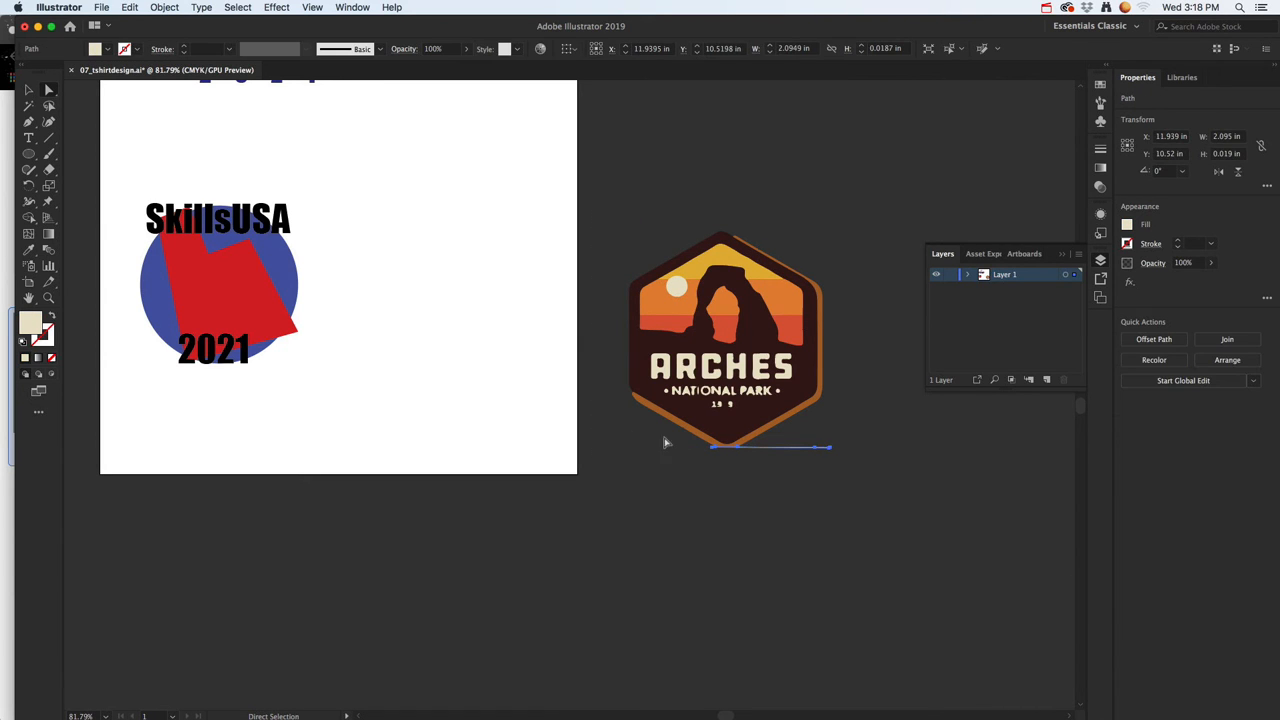
pyautogui.press('Delete')
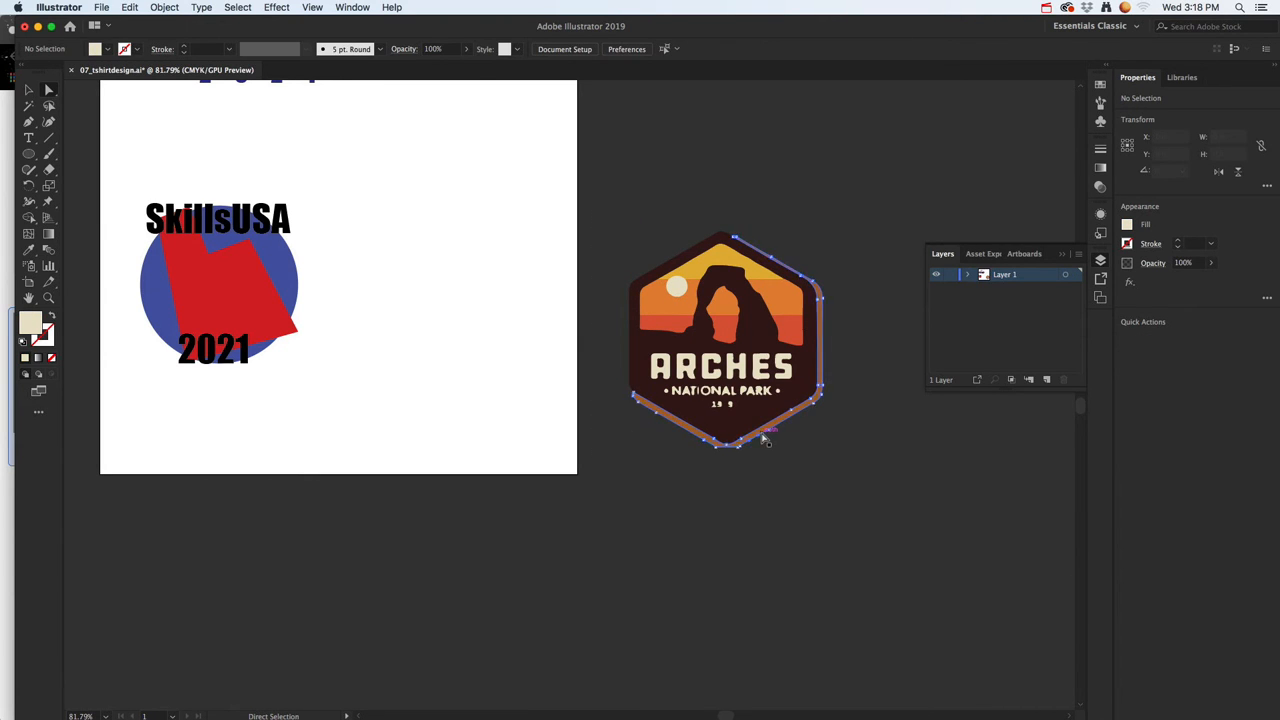
pyautogui.click(766, 438)
pyautogui.press('Delete')
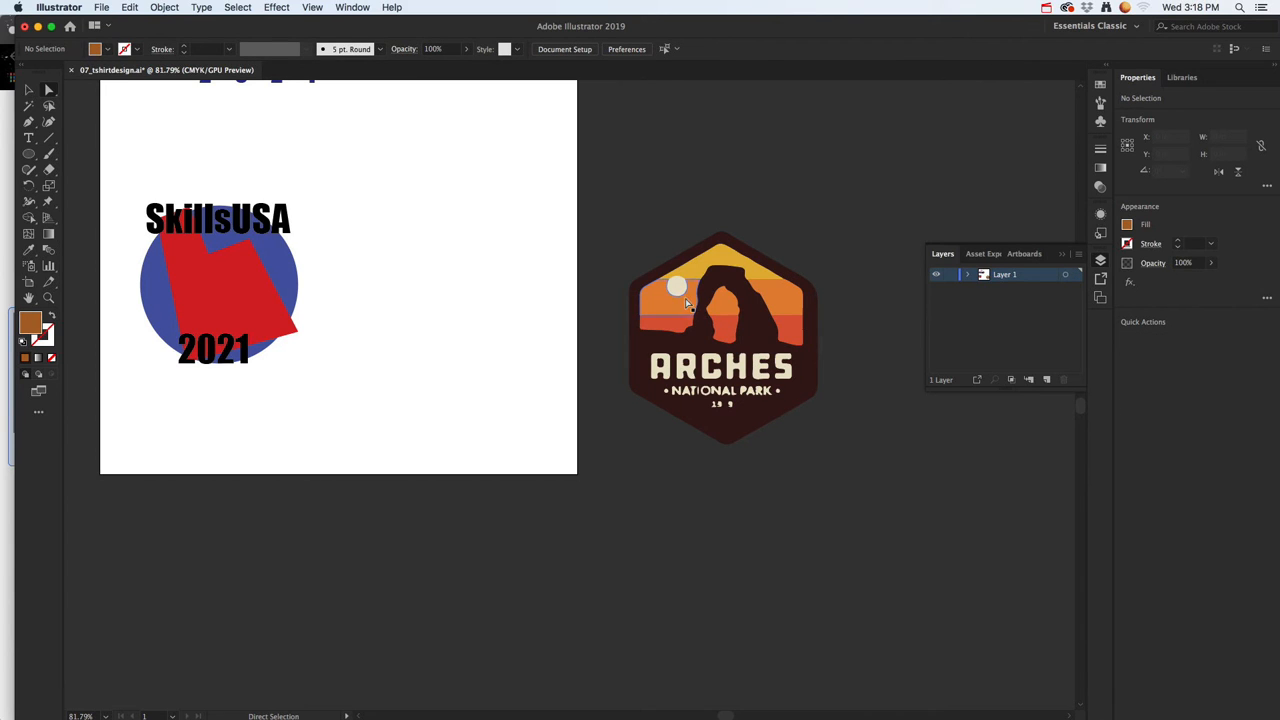
# Delete the orange sky pieces beside and inside the arch and the yellow band above it
pyautogui.click(781, 298)
pyautogui.press('Delete')
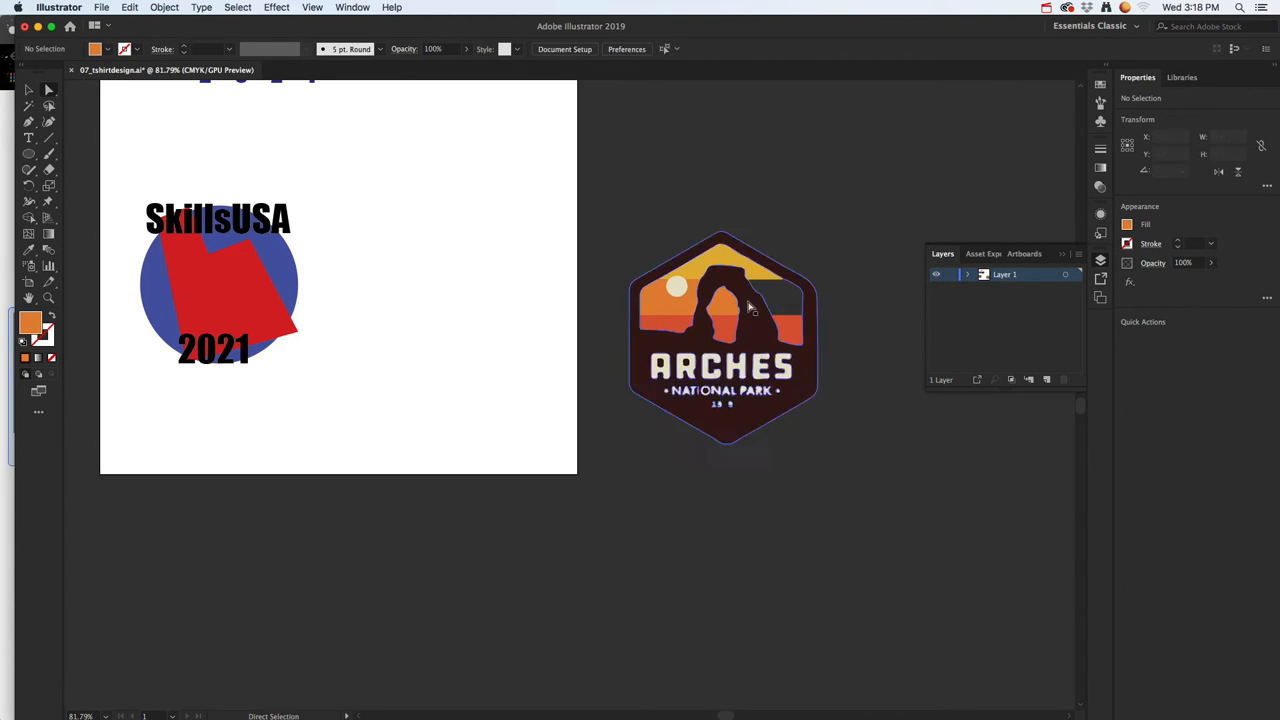
pyautogui.click(727, 307)
pyautogui.press('Delete')
pyautogui.click(675, 302)
pyautogui.press('Delete')
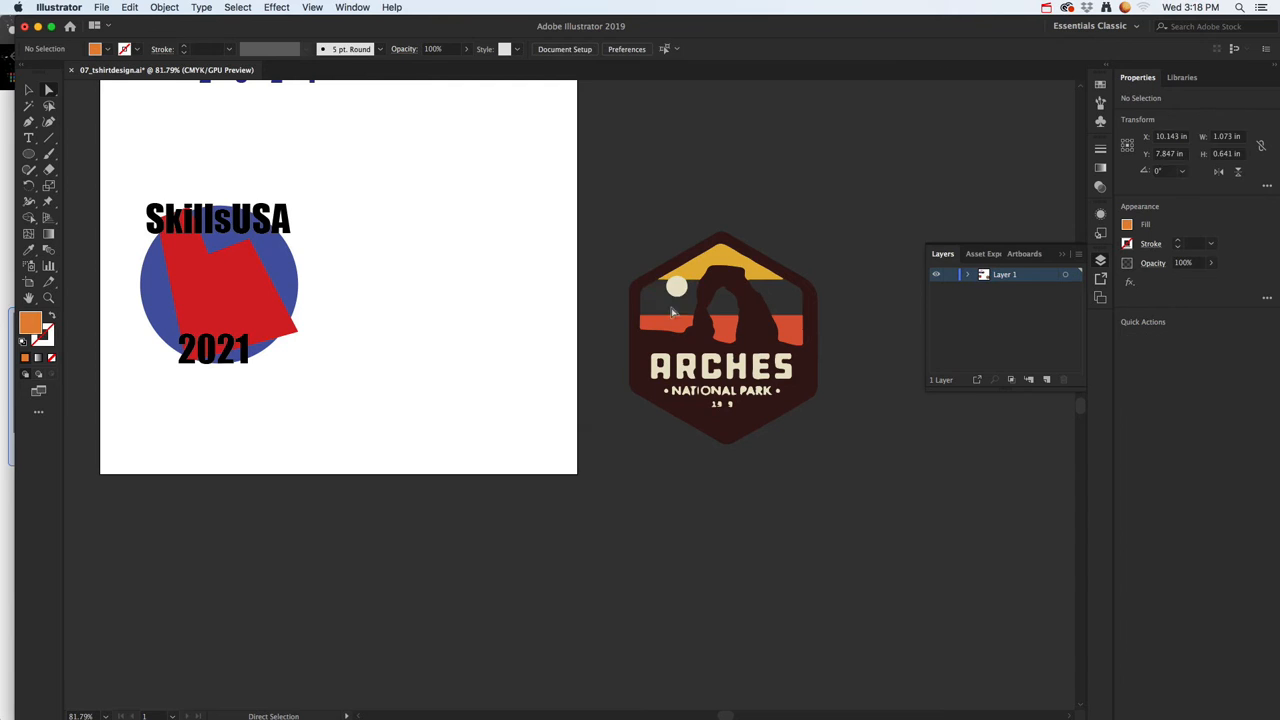
pyautogui.click(698, 272)
pyautogui.press('Delete')
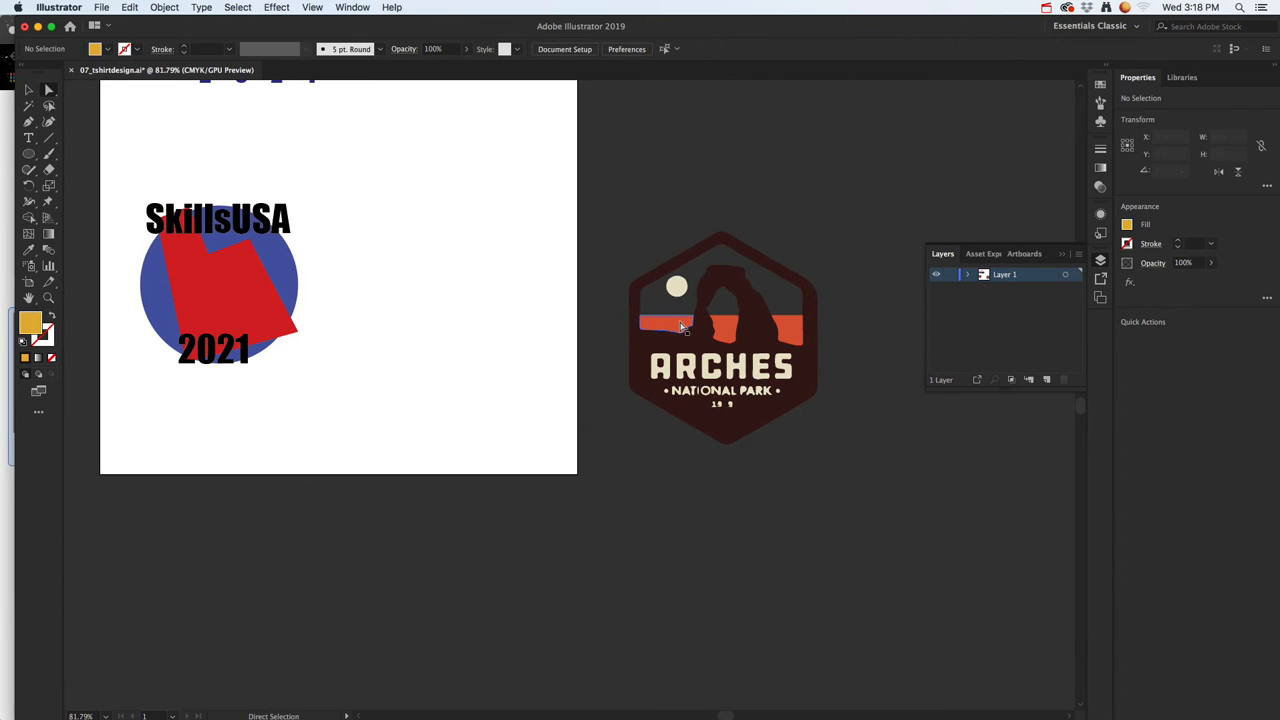
# Delete the red-orange band pieces beside and inside the arch, along with the cream sun
pyautogui.click(683, 320)
pyautogui.press('Delete')
pyautogui.click(677, 289)
pyautogui.press('Delete')
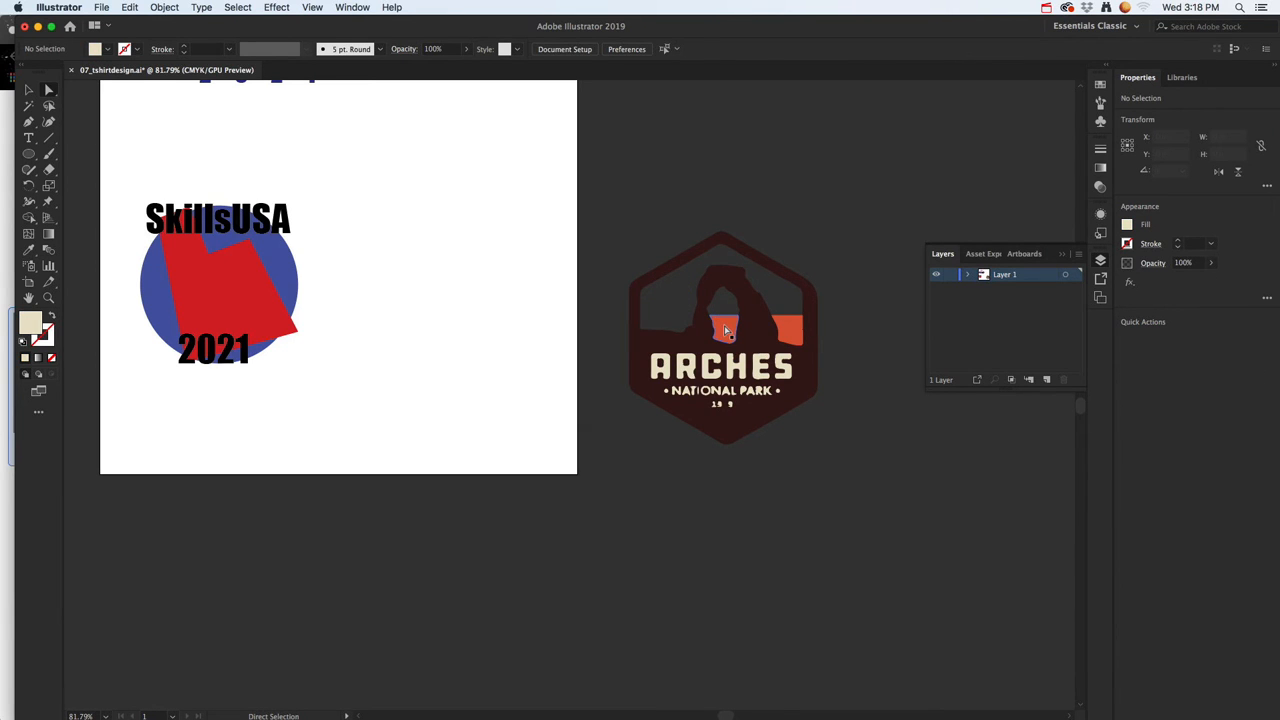
pyautogui.click(727, 331)
pyautogui.press('Delete')
pyautogui.click(791, 331)
pyautogui.press('Delete')
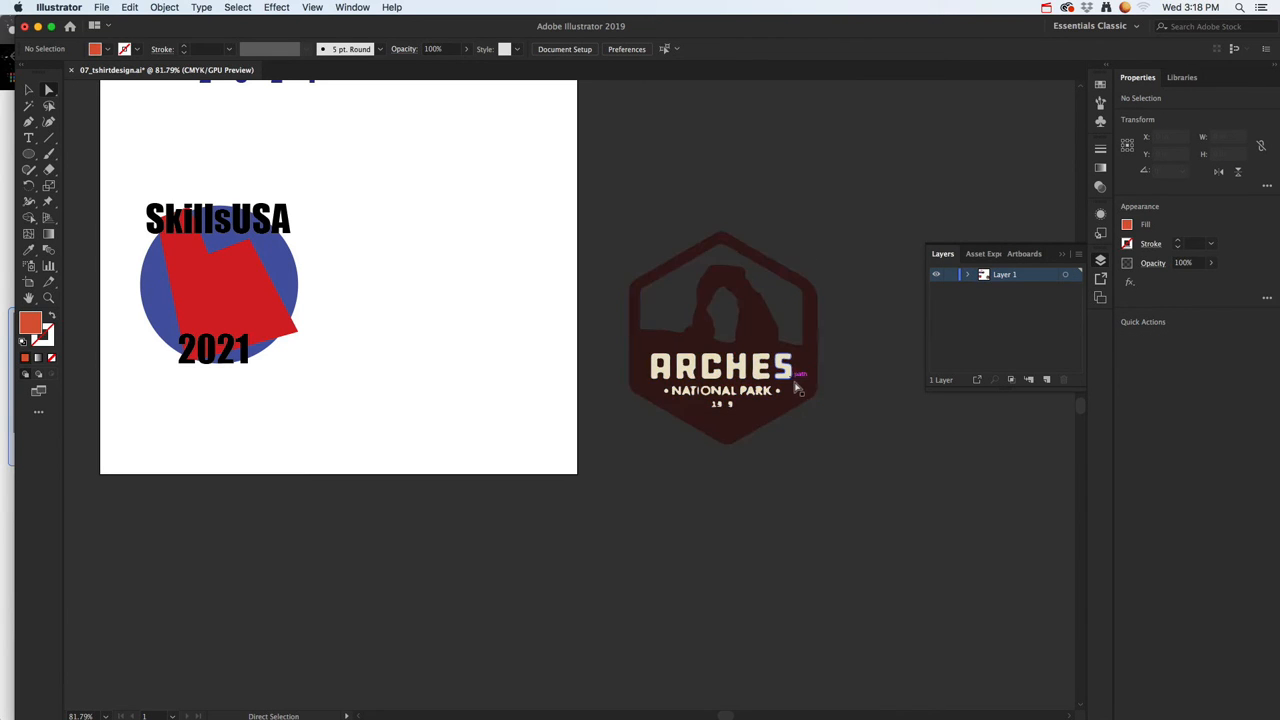
# Draw a horizontal line about 3.9 in long between the arch and the ARCHES lettering, plus short vertical lines crossing the ground on both sides of the arch
pyautogui.scroll(3, 797, 387)
pyautogui.scroll(-1, 791, 388)
pyautogui.moveTo(737, 359); pyautogui.dragTo(759, 467)
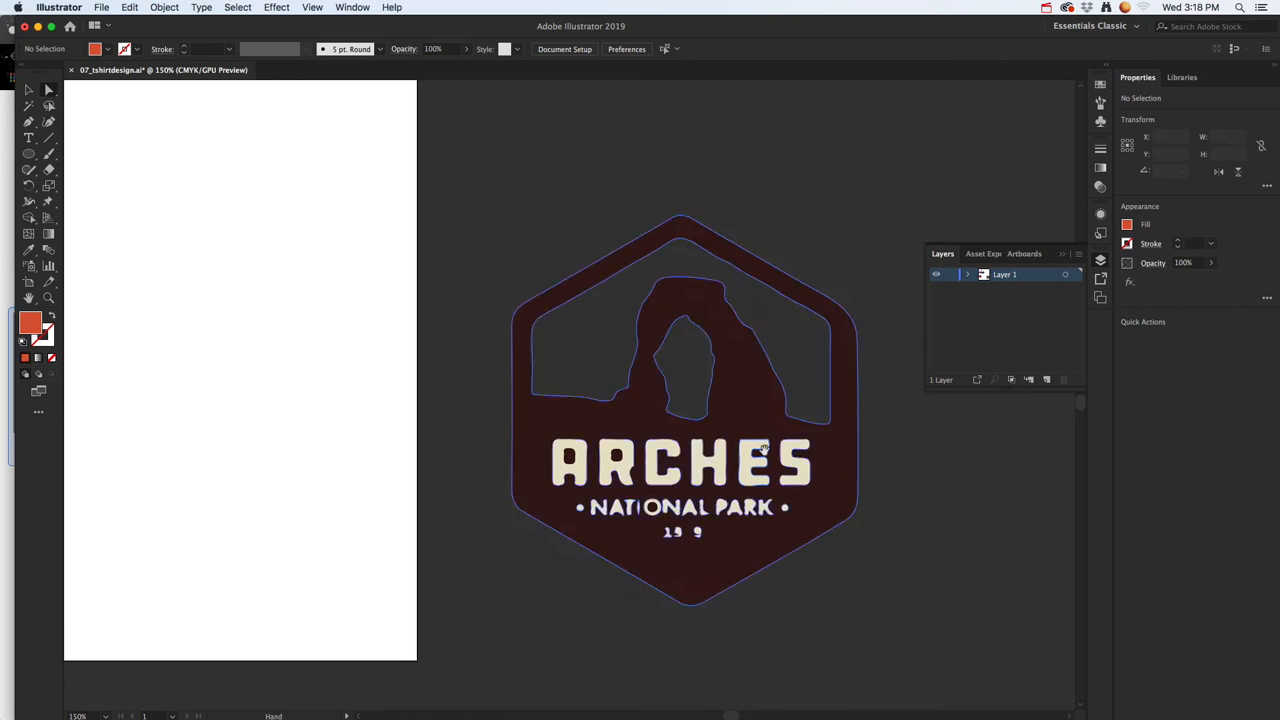
pyautogui.press('v')
pyautogui.click(612, 405)
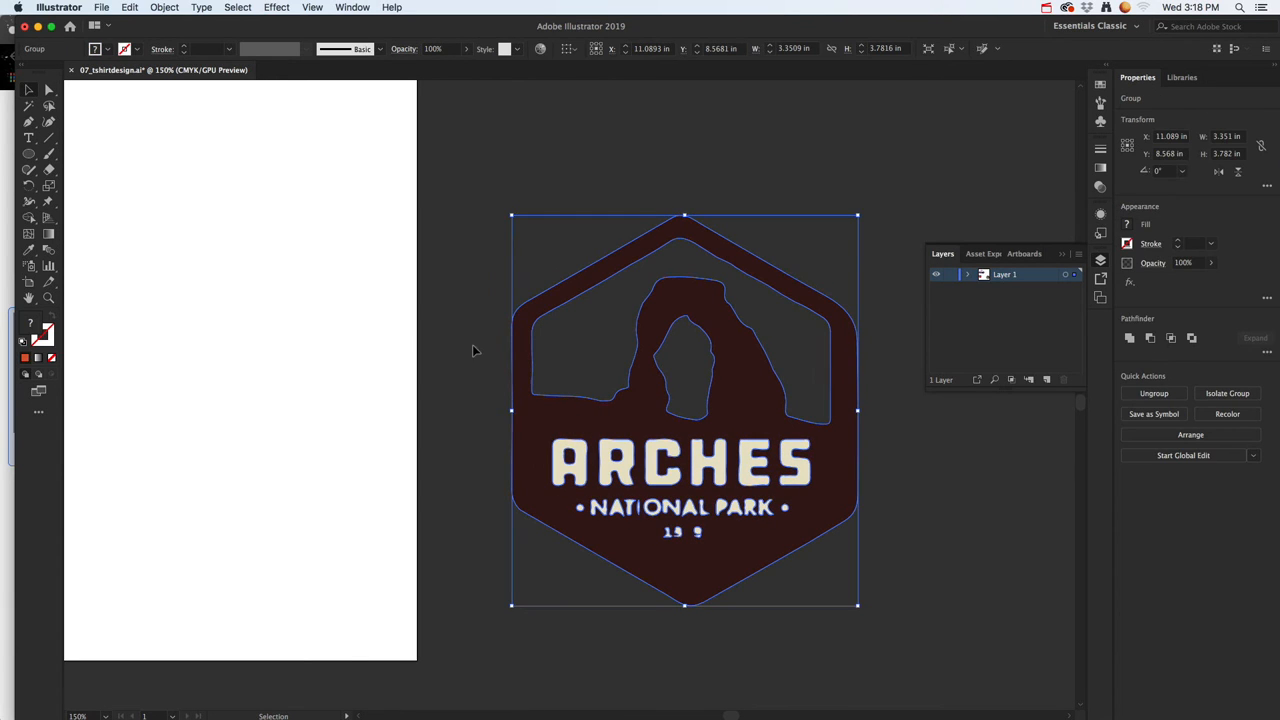
pyautogui.click(48, 137)
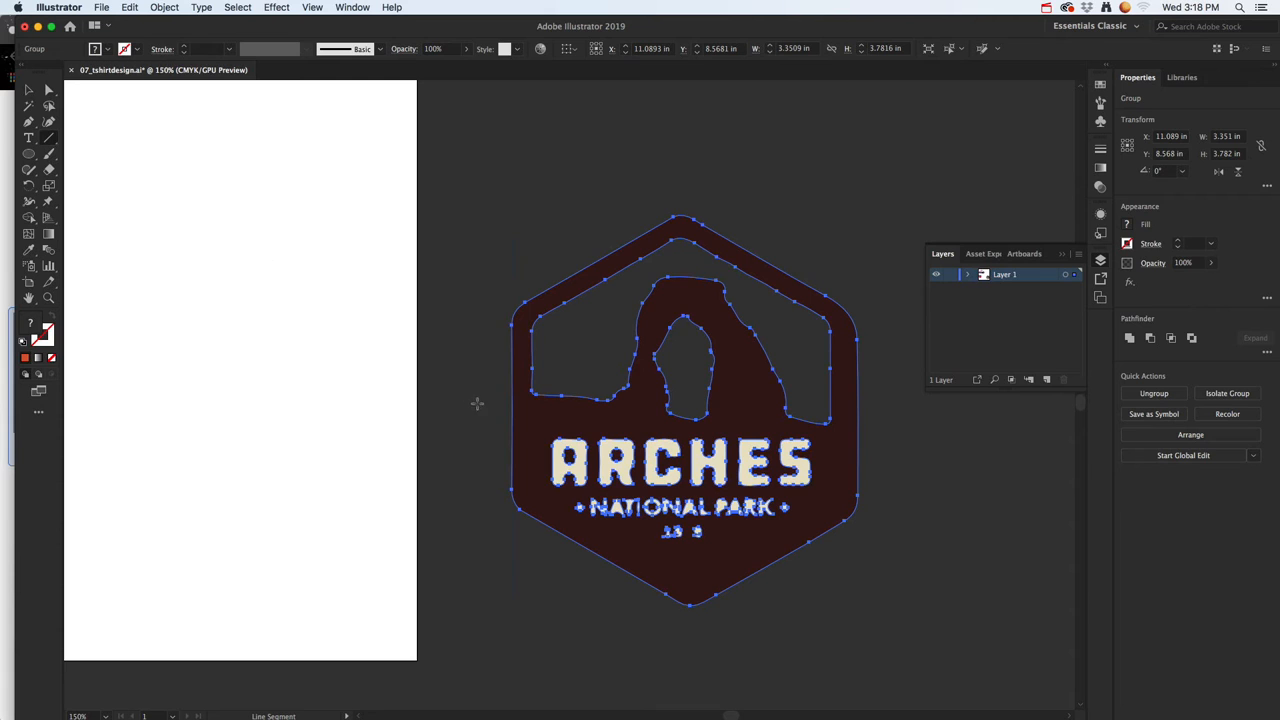
pyautogui.moveTo(503, 430); pyautogui.dragTo(906, 453)
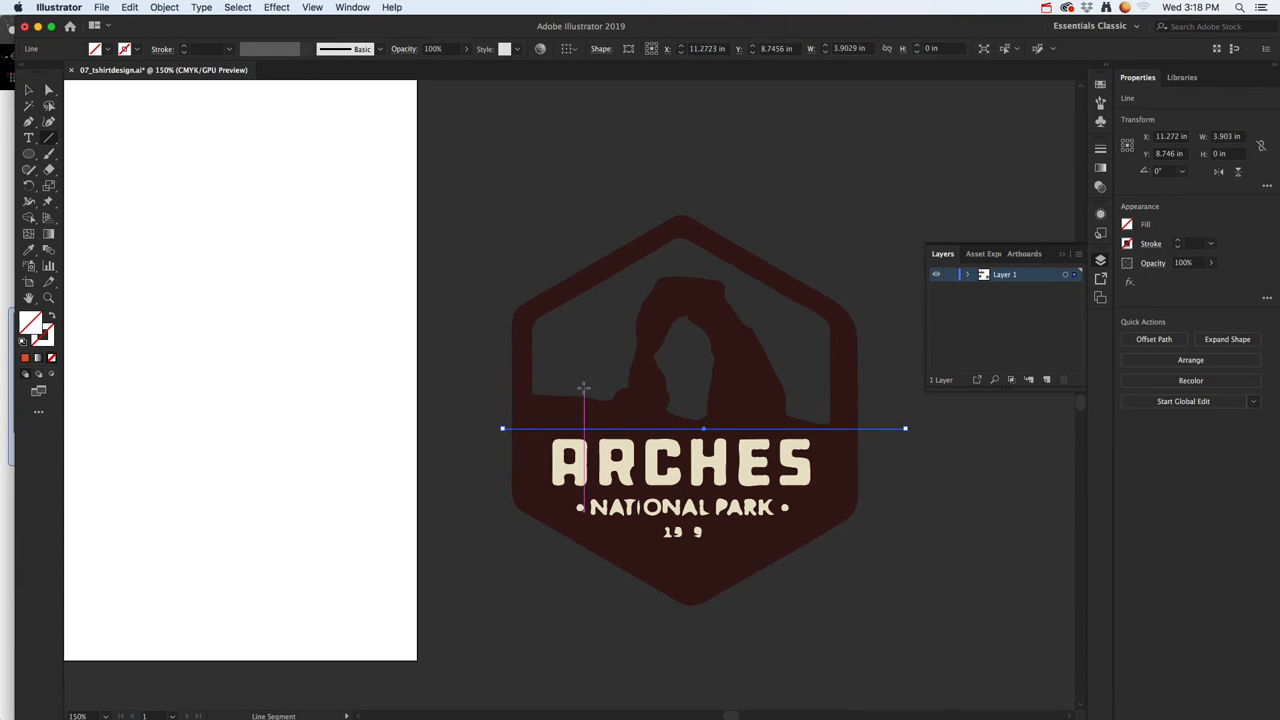
pyautogui.moveTo(584, 386); pyautogui.dragTo(602, 445)
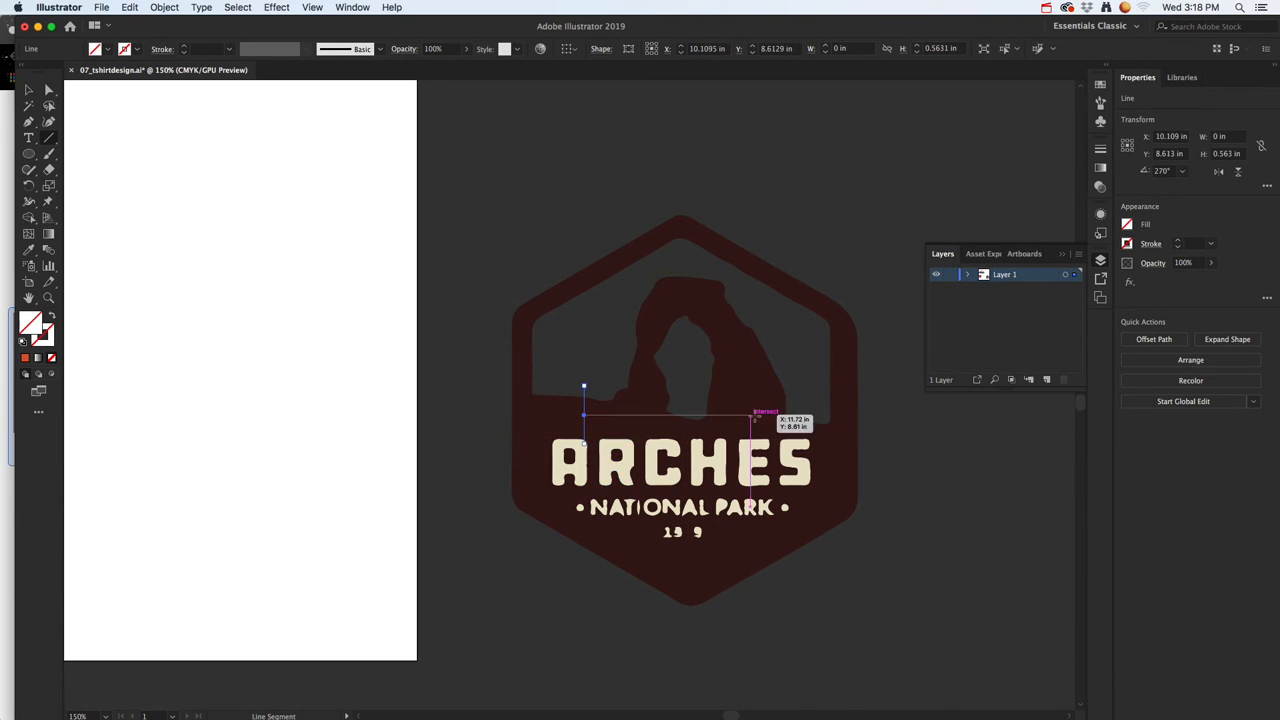
pyautogui.moveTo(810, 403); pyautogui.dragTo(812, 455)
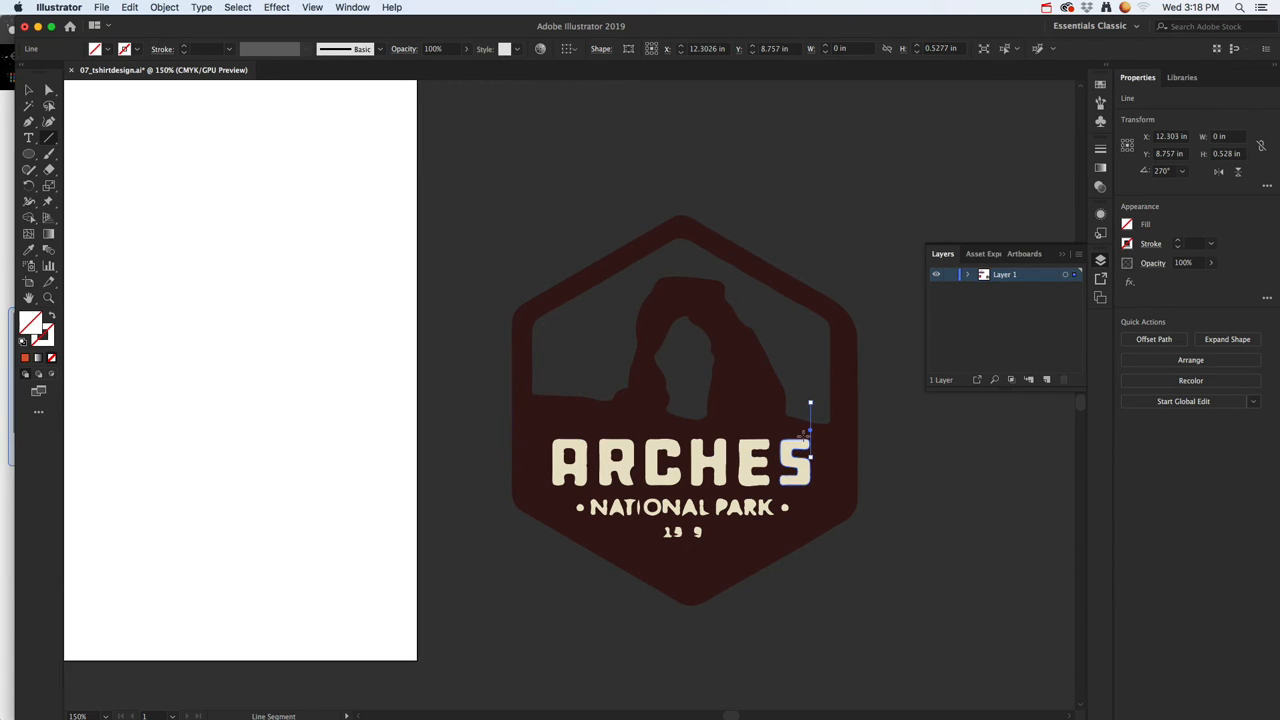
# Select the logo with the cutting lines and remove the lower hexagon and the ARCHES and NATIONAL PARK lettering with Shape Builder
pyautogui.press('v')
pyautogui.moveTo(740, 284); pyautogui.dragTo(905, 640)
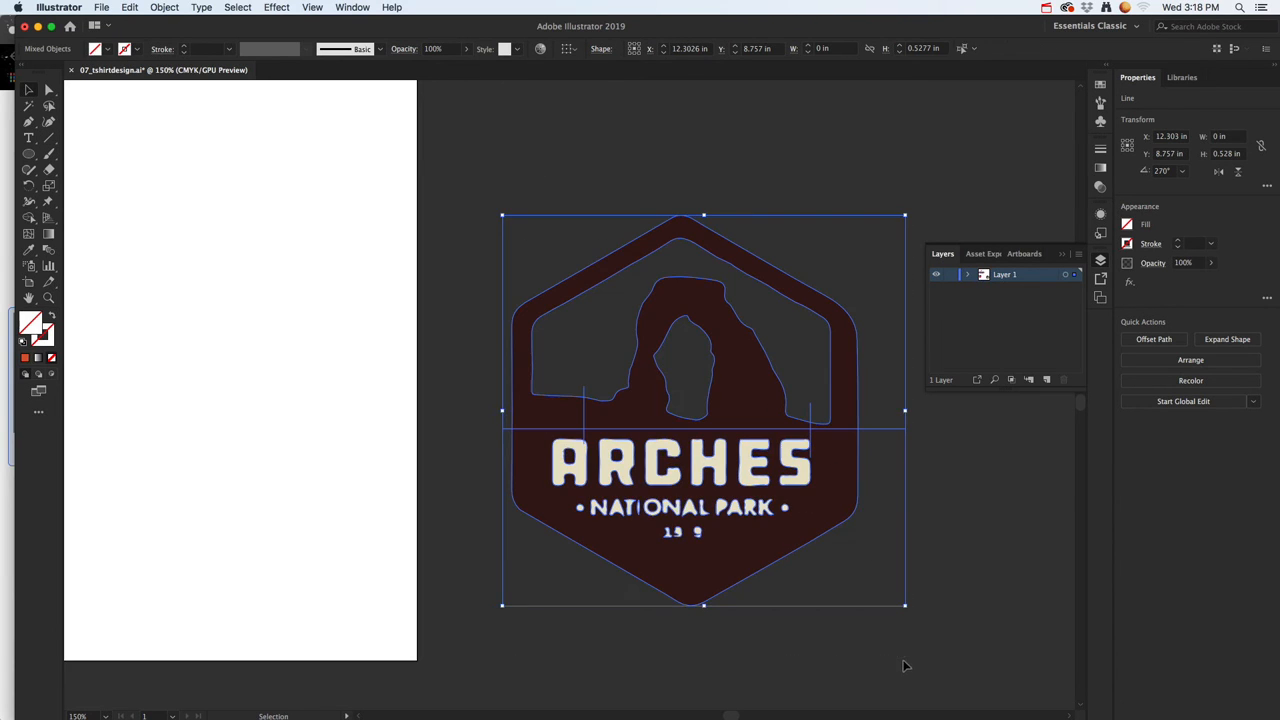
pyautogui.click(29, 218)
pyautogui.keyDown('alt'); pyautogui.click(512, 503); pyautogui.keyUp('alt')
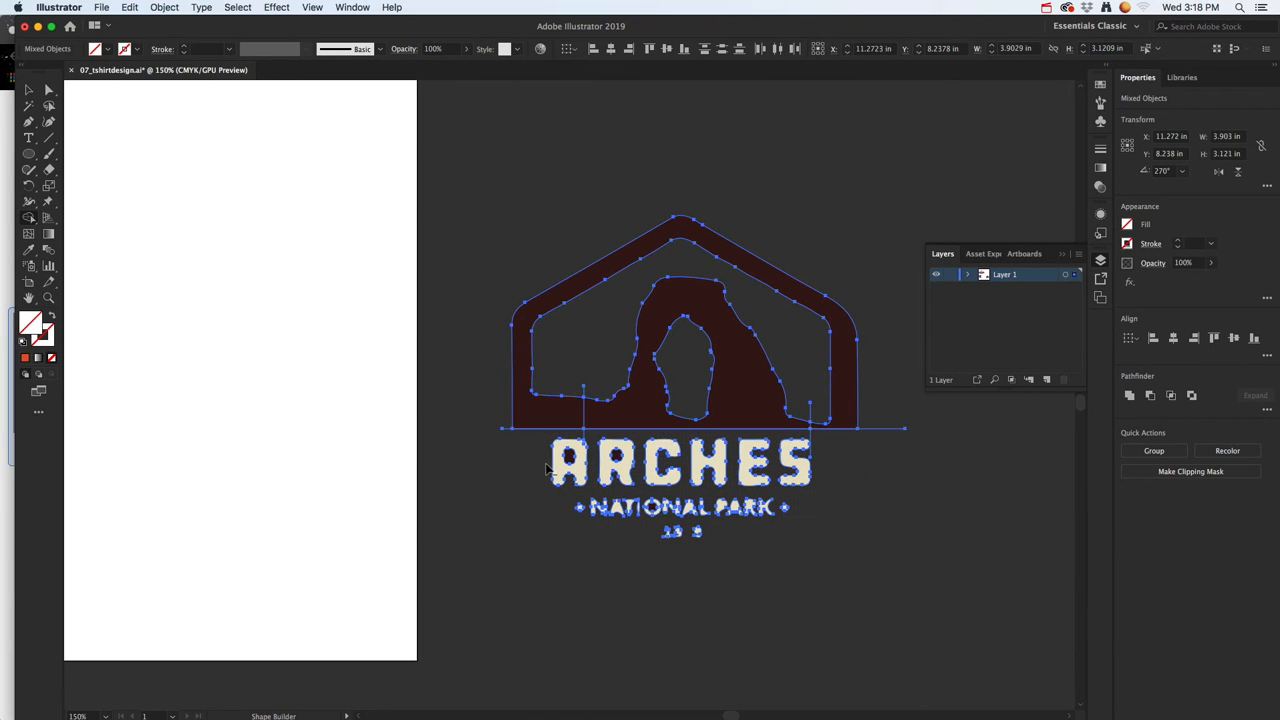
pyautogui.moveTo(550, 465)
pyautogui.mouseDown()
pyautogui.moveTo(629, 478)
pyautogui.moveTo(800, 478)
pyautogui.mouseUp()
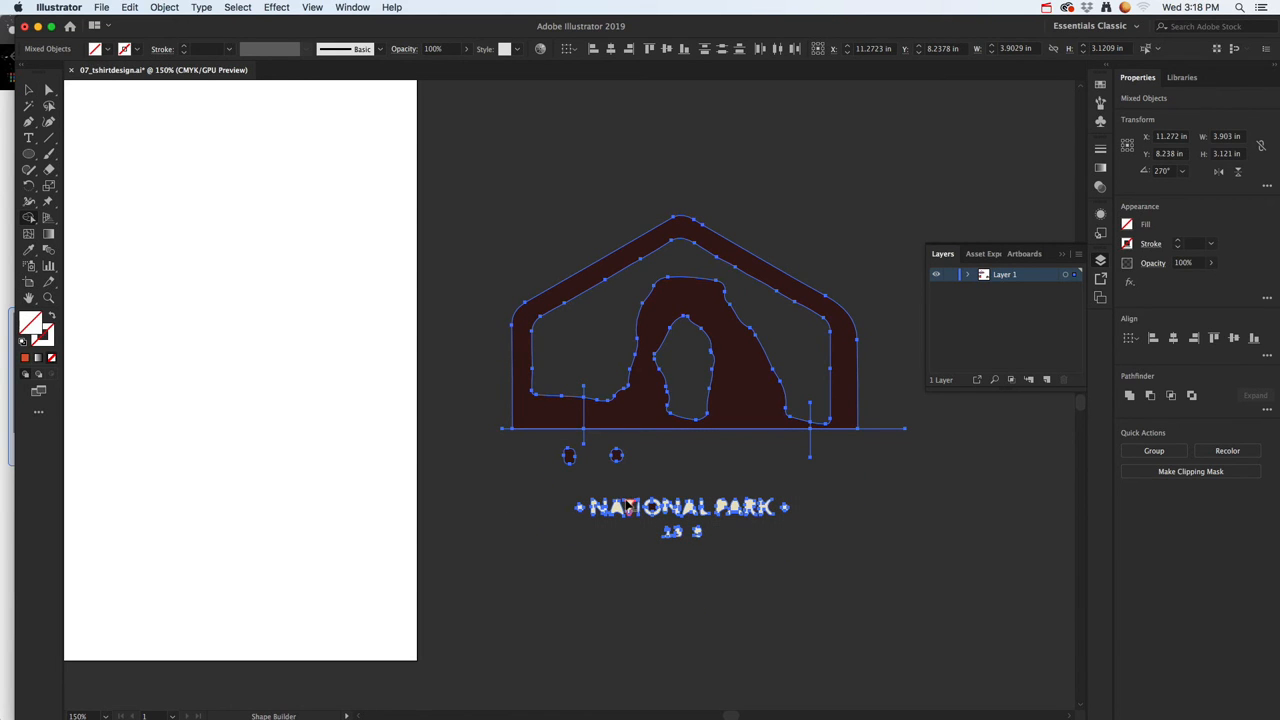
pyautogui.moveTo(628, 506)
pyautogui.mouseDown()
pyautogui.moveTo(700, 507)
pyautogui.moveTo(656, 481)
pyautogui.mouseUp()
# Remove the hexagonal frame, the protruding line ends and the leftover letter counters around the arch with Shape Builder
pyautogui.moveTo(541, 442); pyautogui.dragTo(603, 362)
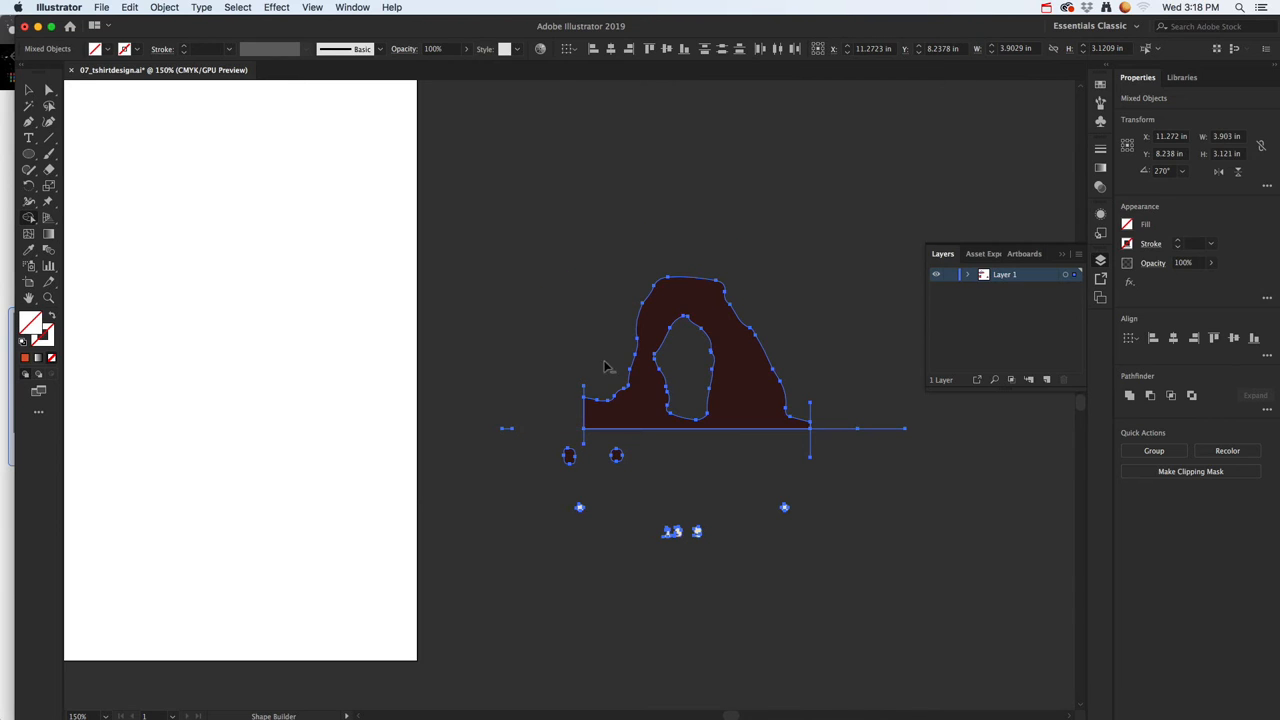
pyautogui.moveTo(828, 434); pyautogui.dragTo(837, 408)
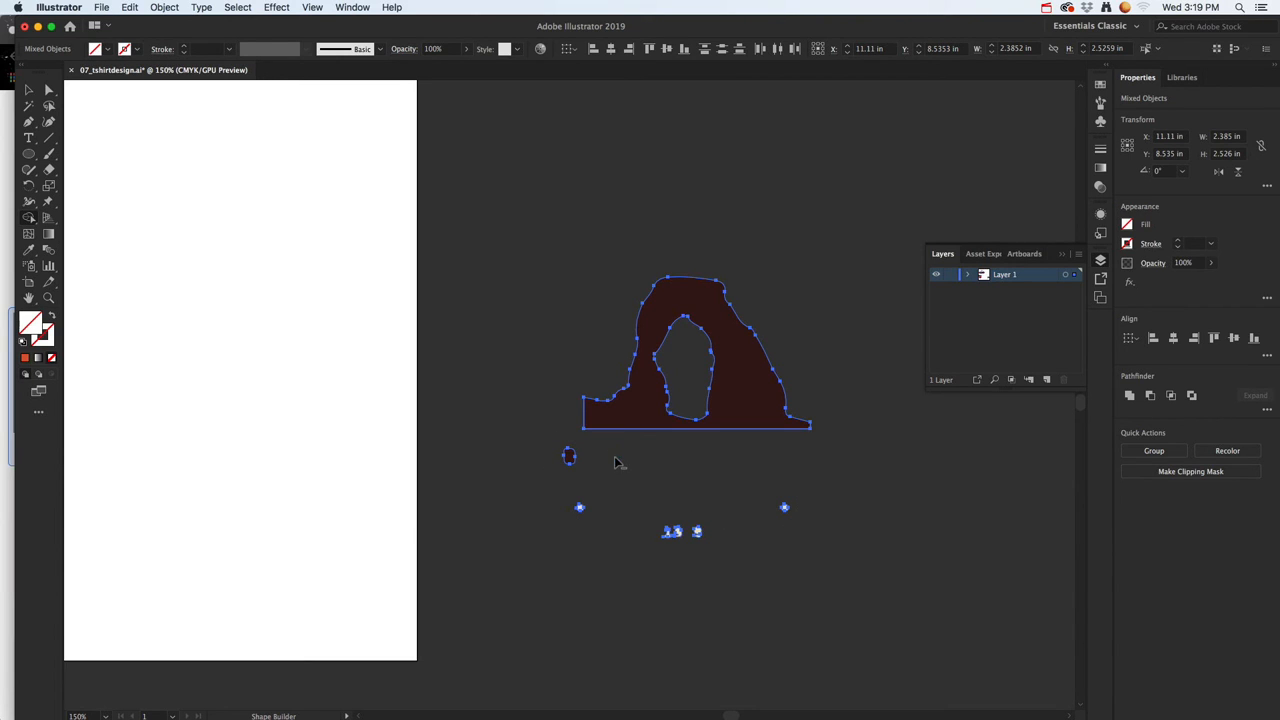
pyautogui.keyDown('alt'); pyautogui.click(571, 458); pyautogui.keyUp('alt')
# Select the leftover dots and year numerals below the arch with Direct Selection and delete them
pyautogui.click(47, 93)
pyautogui.click(548, 527)
pyautogui.moveTo(529, 457); pyautogui.dragTo(861, 639)
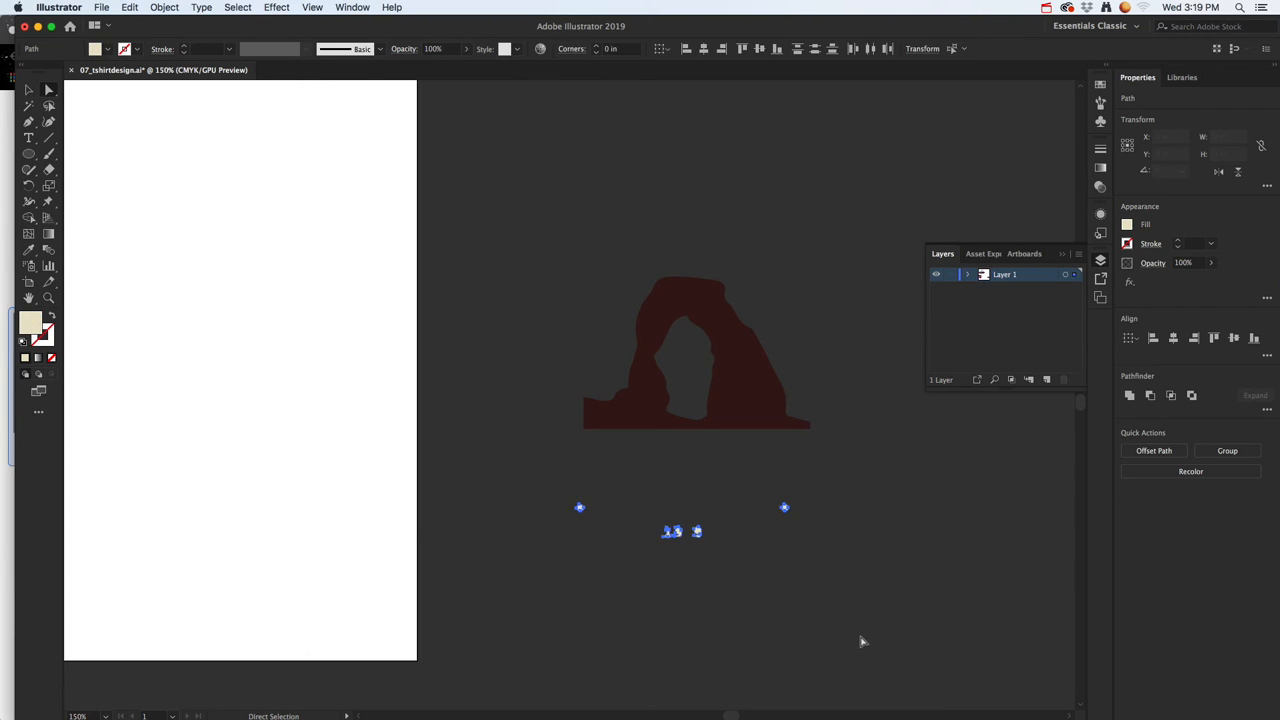
pyautogui.press('Delete')
# Move the arch silhouette onto the artboard, to about X 6.19 in, Y 6.38 in
pyautogui.press('v')
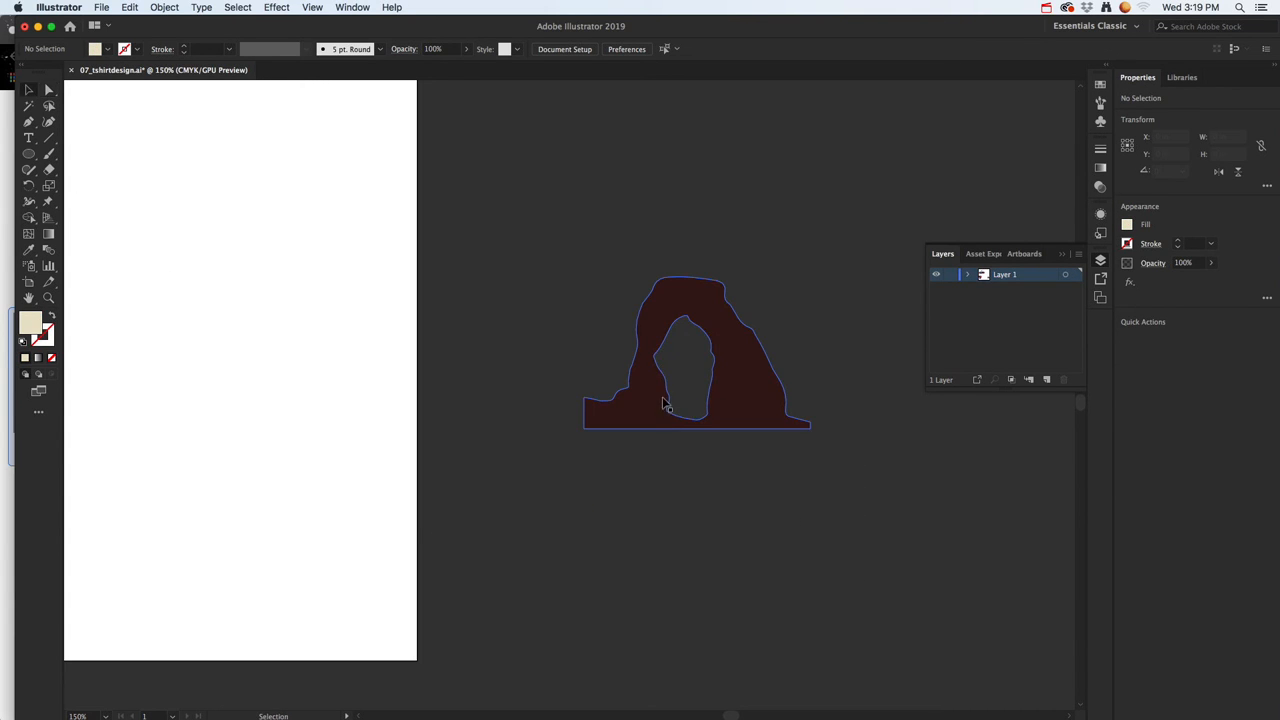
pyautogui.moveTo(665, 404); pyautogui.dragTo(468, 316)
pyautogui.moveTo(446, 338)
pyautogui.mouseDown()
pyautogui.moveTo(489, 368)
pyautogui.moveTo(712, 446)
pyautogui.moveTo(424, 332)
pyautogui.moveTo(430, 343)
pyautogui.mouseUp()
pyautogui.press('a')
# Place mtsun_shape.jpeg from the 2021_illustrator folder in Finder into the Illustrator T-shirt document
pyautogui.press('super+Tab')
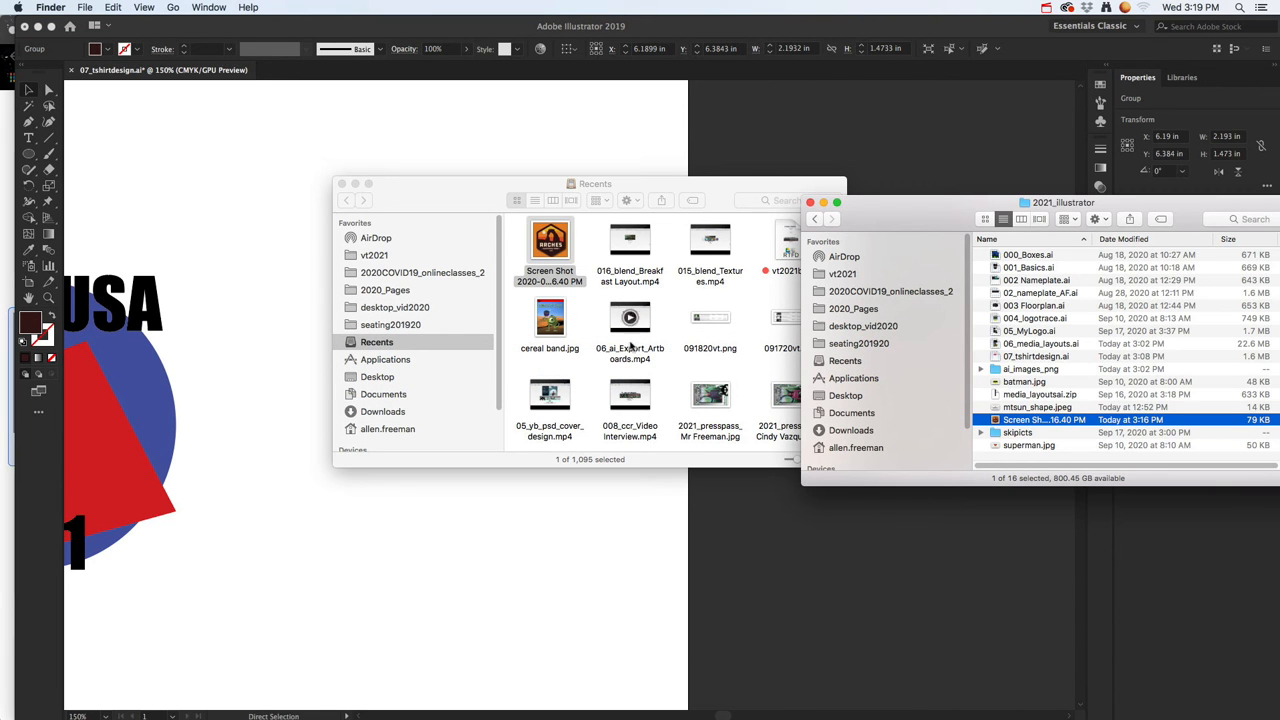
pyautogui.click(1022, 395)
pyautogui.click(1022, 446)
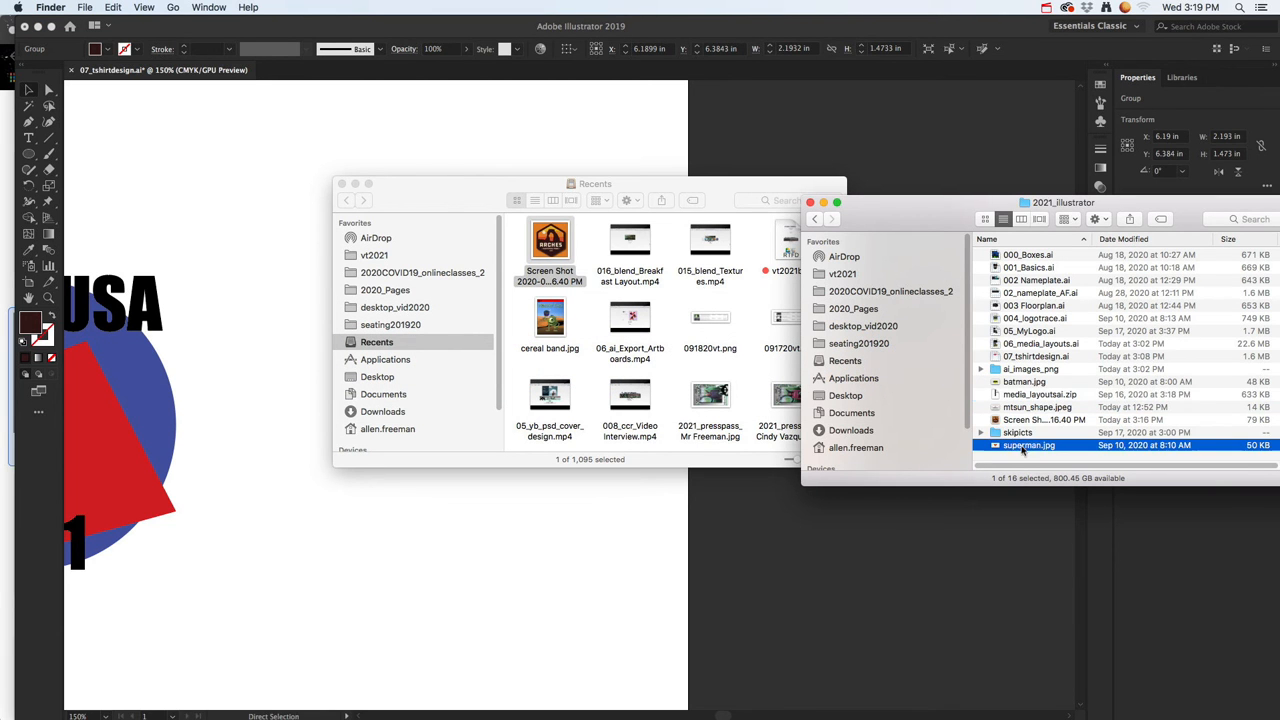
pyautogui.moveTo(1018, 410); pyautogui.dragTo(629, 583)
pyautogui.press('super+minus')
pyautogui.press('super+minus')
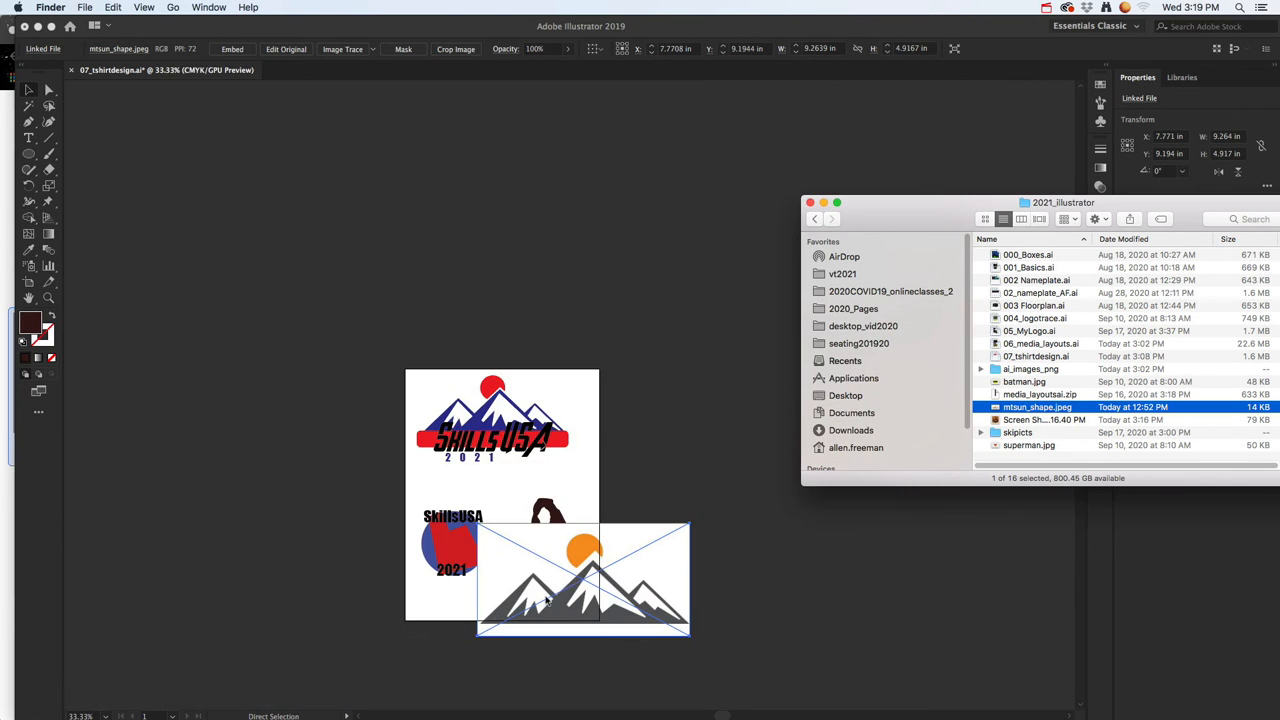
# Move the placed mountain image off the artboard to its right, at about X 13.6 in, Y 7.45 in
pyautogui.click(547, 600)
pyautogui.press('super+plus')
pyautogui.press('super+plus')
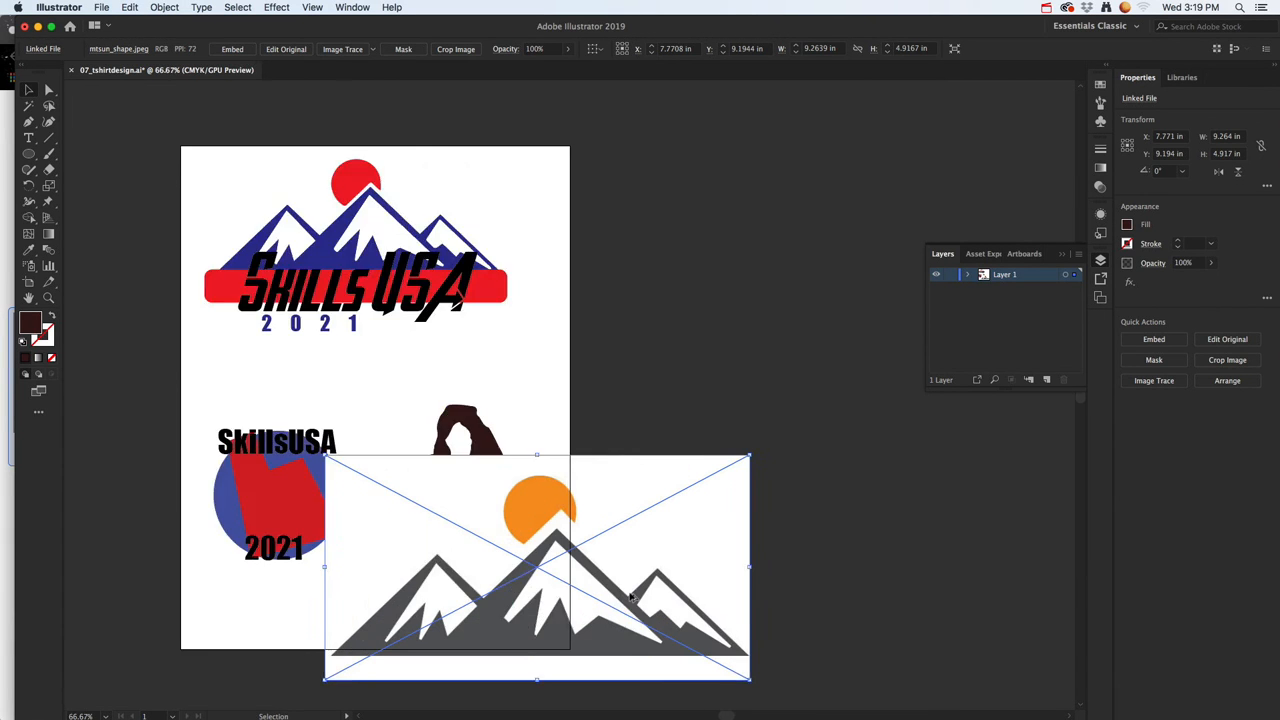
pyautogui.press('super+plus')
pyautogui.moveTo(479, 591); pyautogui.dragTo(782, 468)
pyautogui.moveTo(718, 499); pyautogui.dragTo(546, 477)
pyautogui.moveTo(462, 477); pyautogui.dragTo(558, 484)
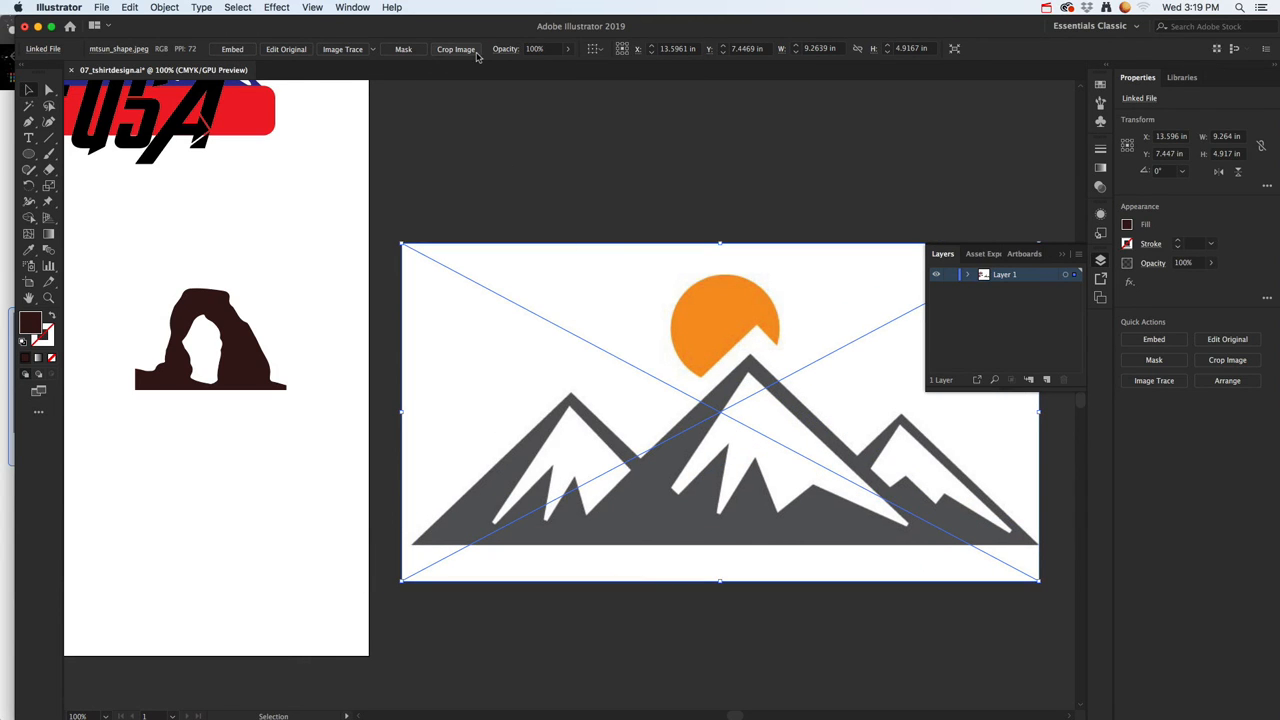
# Image-trace the mountain picture with the Default preset and expand the tracing into editable paths
pyautogui.click(505, 236)
pyautogui.click(505, 267)
pyautogui.click(343, 49)
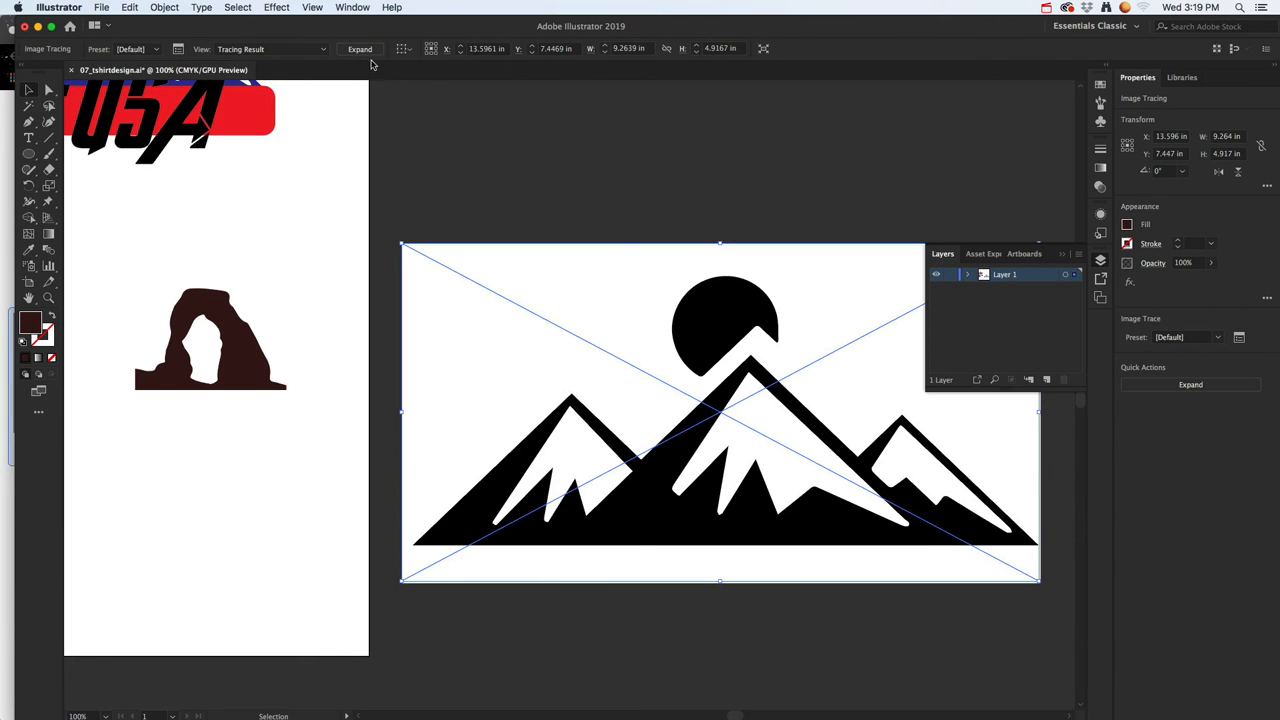
pyautogui.click(361, 50)
pyautogui.click(583, 181)
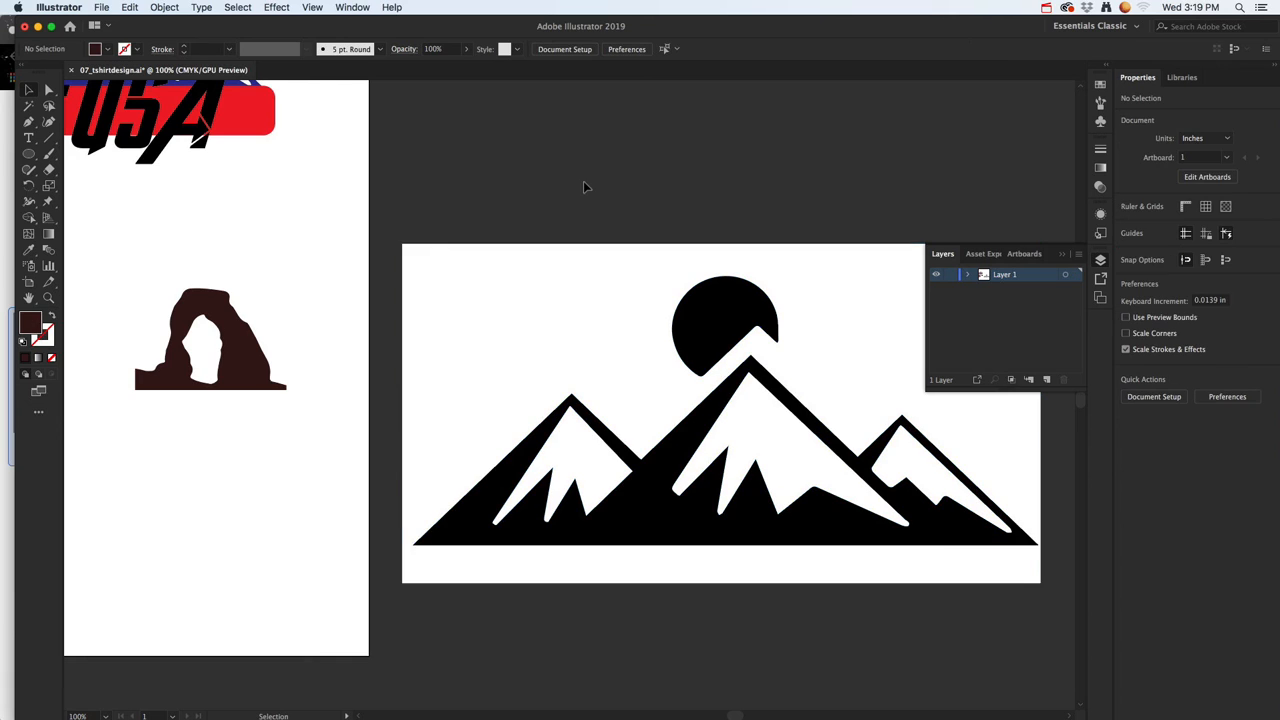
# Select only the white background path around the traced mountains with Direct Selection and delete it
pyautogui.click(50, 90)
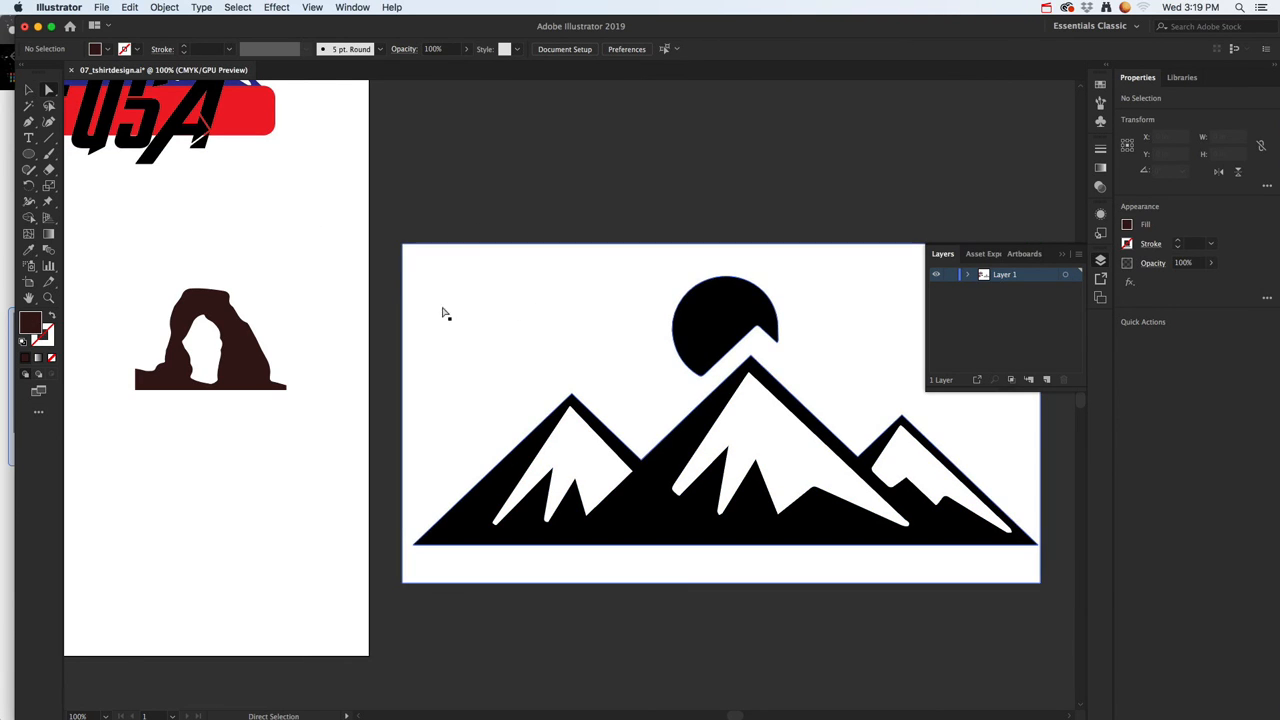
pyautogui.click(481, 318)
pyautogui.press('Delete')
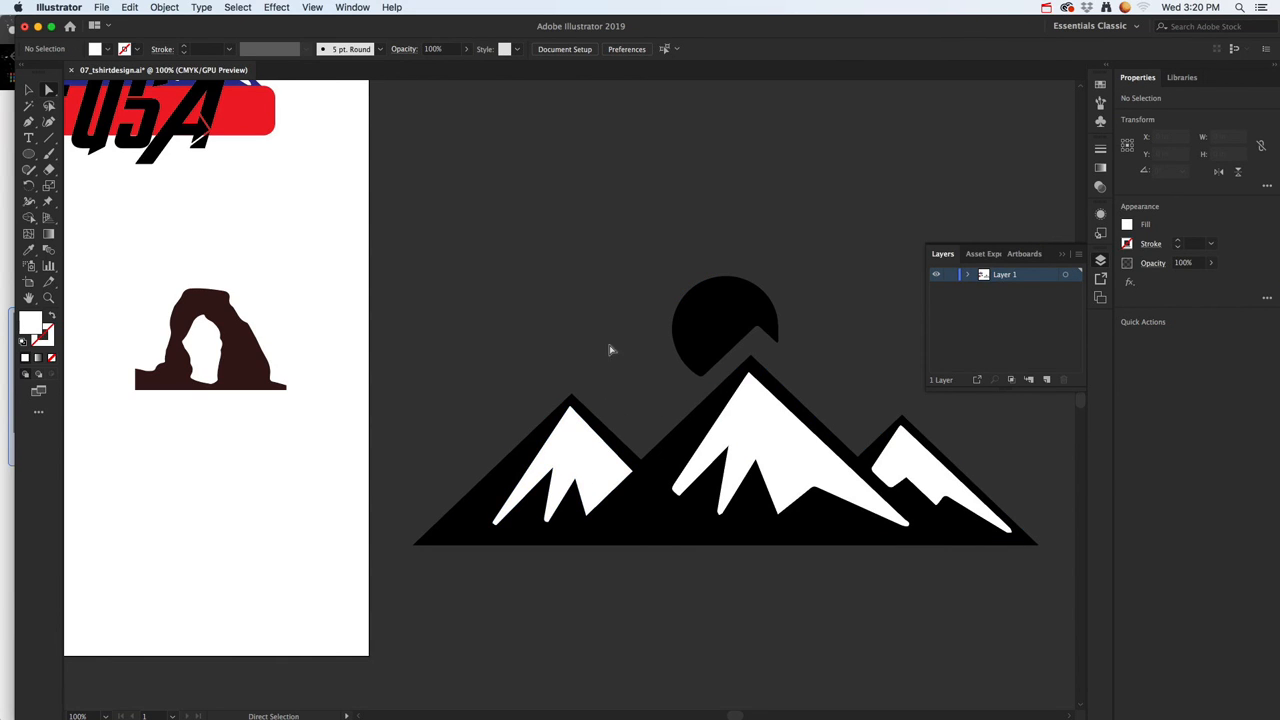
# Scale the whole mountain-and-sun artwork down to about 5.04 by 2.17 in and move it nearer the artboard
pyautogui.press('v')
pyautogui.moveTo(519, 564); pyautogui.dragTo(866, 320)
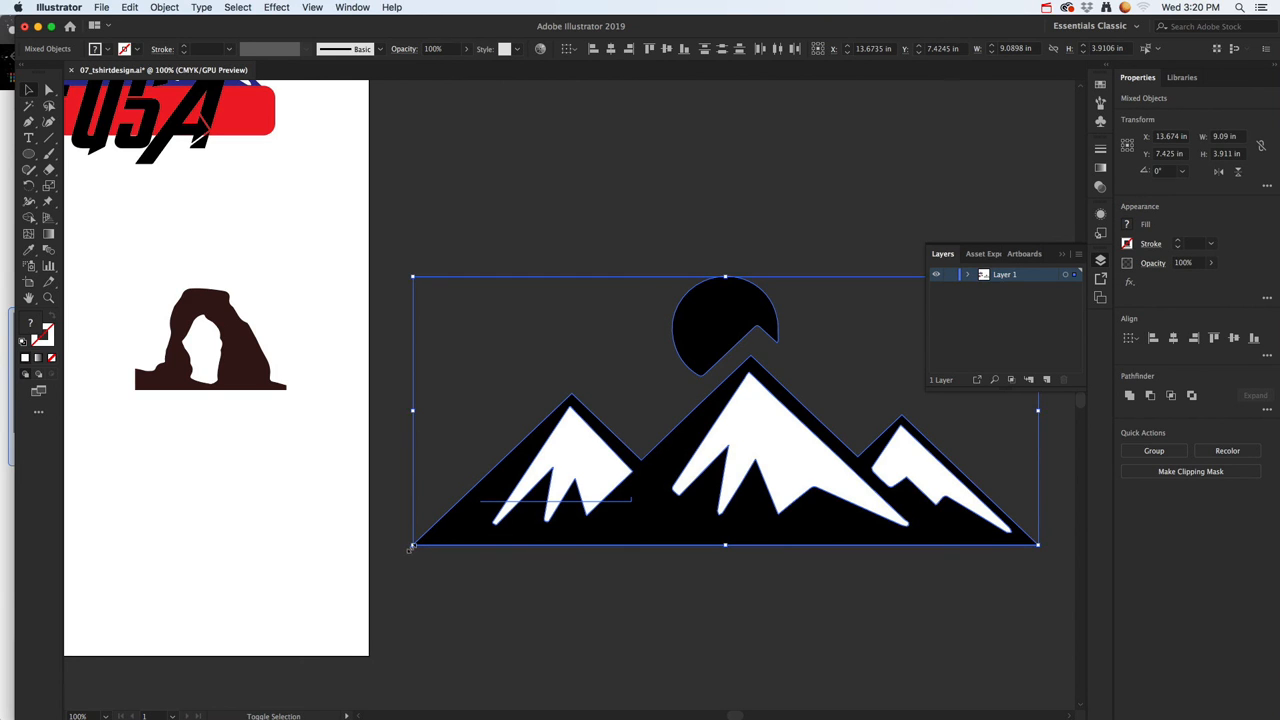
pyautogui.moveTo(410, 549); pyautogui.dragTo(691, 429)
pyautogui.moveTo(855, 420); pyautogui.dragTo(610, 422)
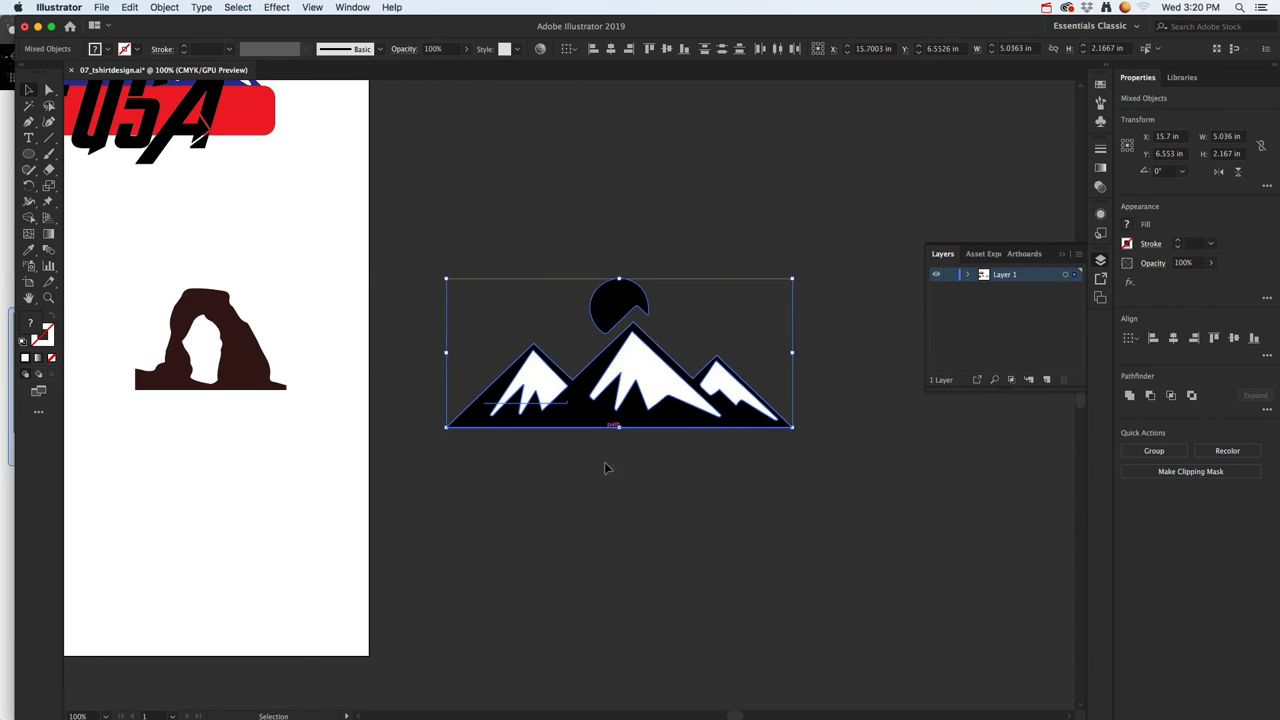
# Move the mountain group up, clear of the leftover unfilled paths, and select those stray paths
pyautogui.click(571, 460)
pyautogui.moveTo(551, 366); pyautogui.dragTo(516, 250)
pyautogui.moveTo(470, 449); pyautogui.dragTo(633, 381)
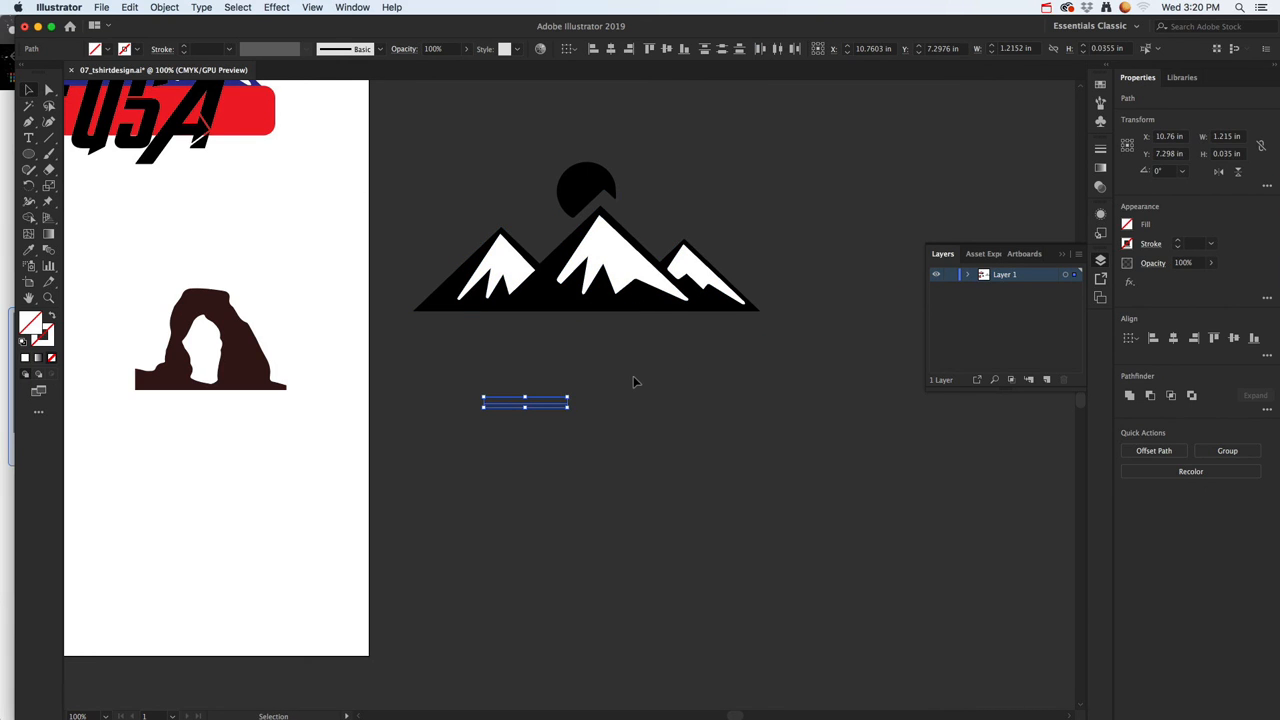
pyautogui.click(633, 381)
# Move the mountain group onto the artboard below the arch, to about X 5.96 in, Y 8.59 in
pyautogui.moveTo(531, 377); pyautogui.dragTo(791, 523)
pyautogui.moveTo(829, 449); pyautogui.dragTo(321, 497)
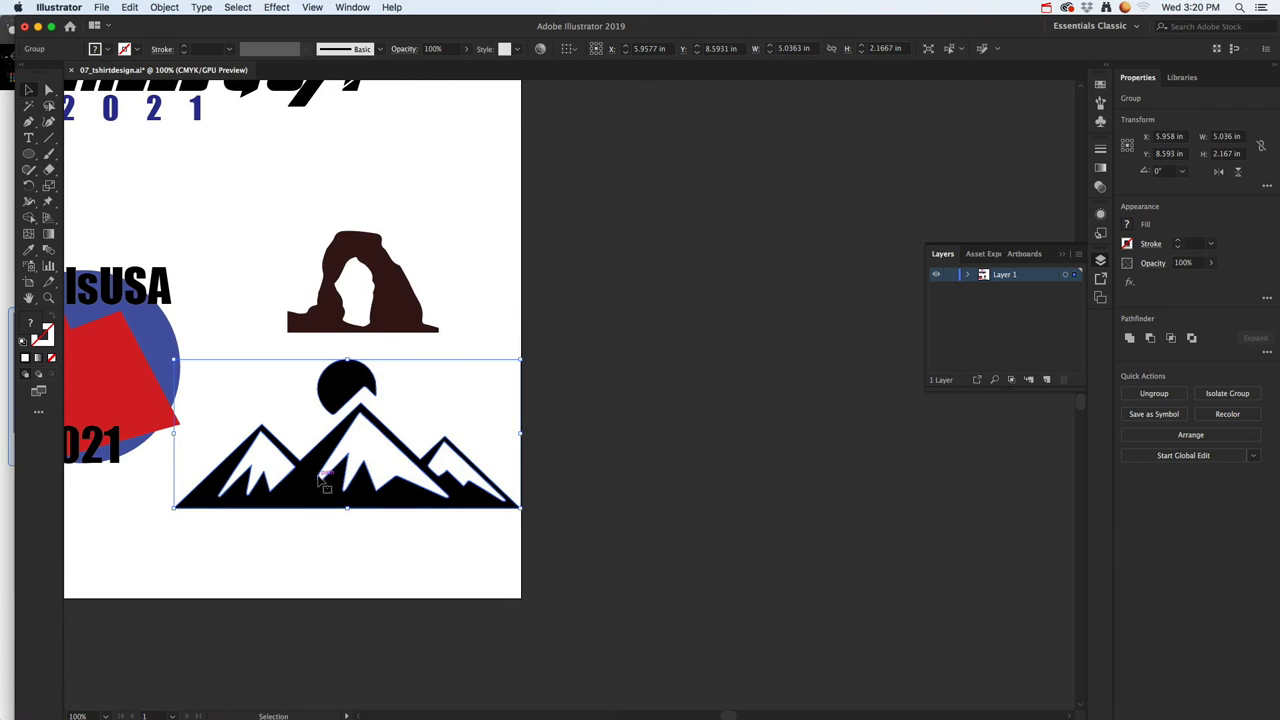
pyautogui.click(49, 89)
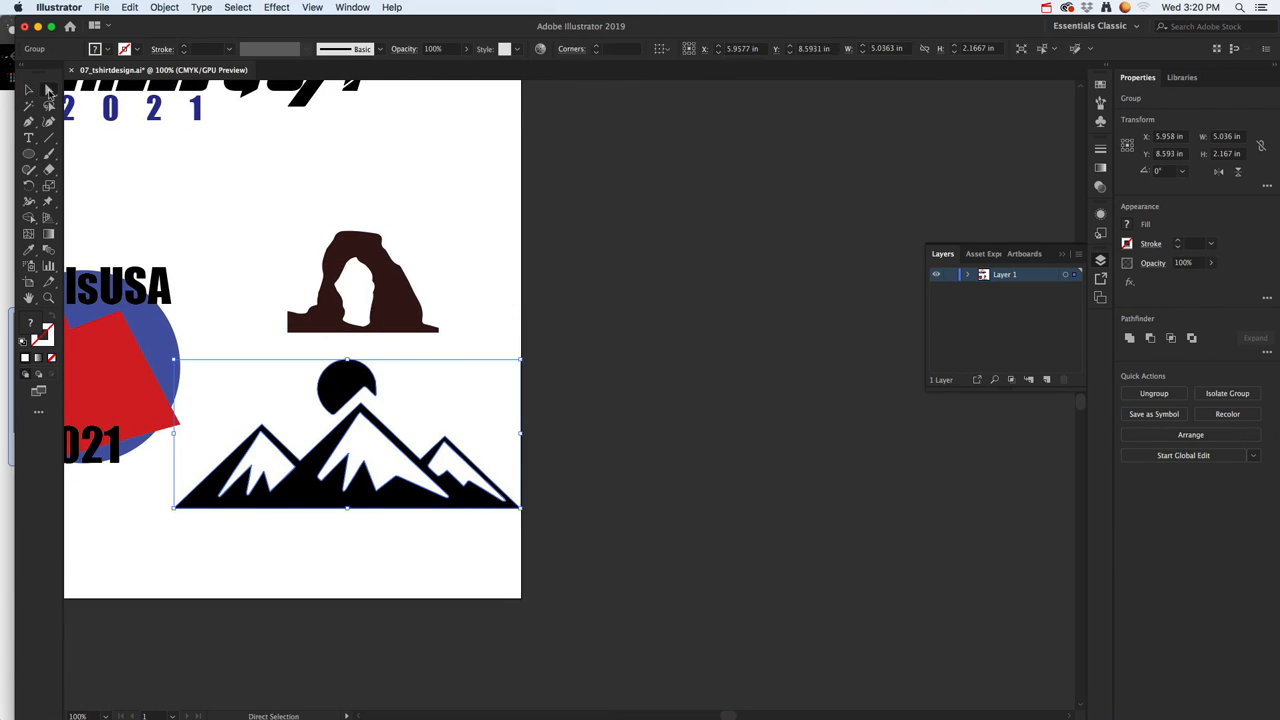
# Select only the black mountain shape below the arch, without the sun, and try filling it with red ED0C0C
pyautogui.click(203, 237)
pyautogui.click(310, 495)
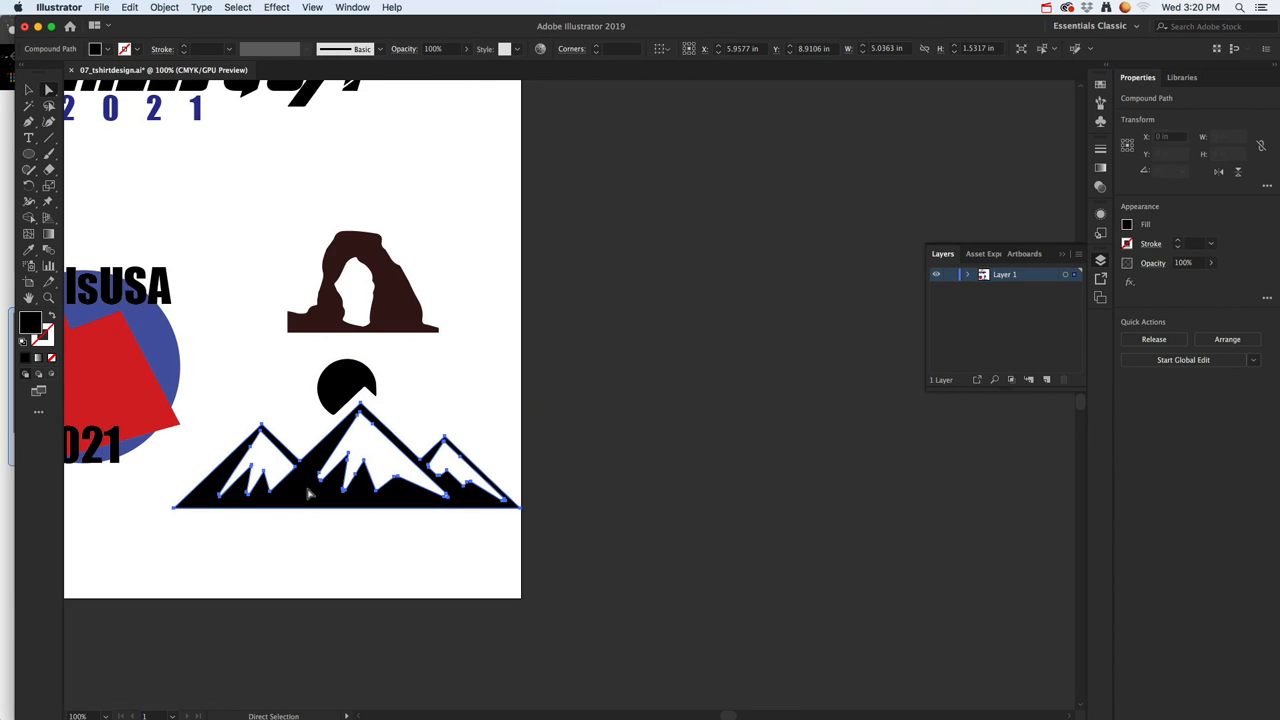
pyautogui.doubleClick(33, 324)
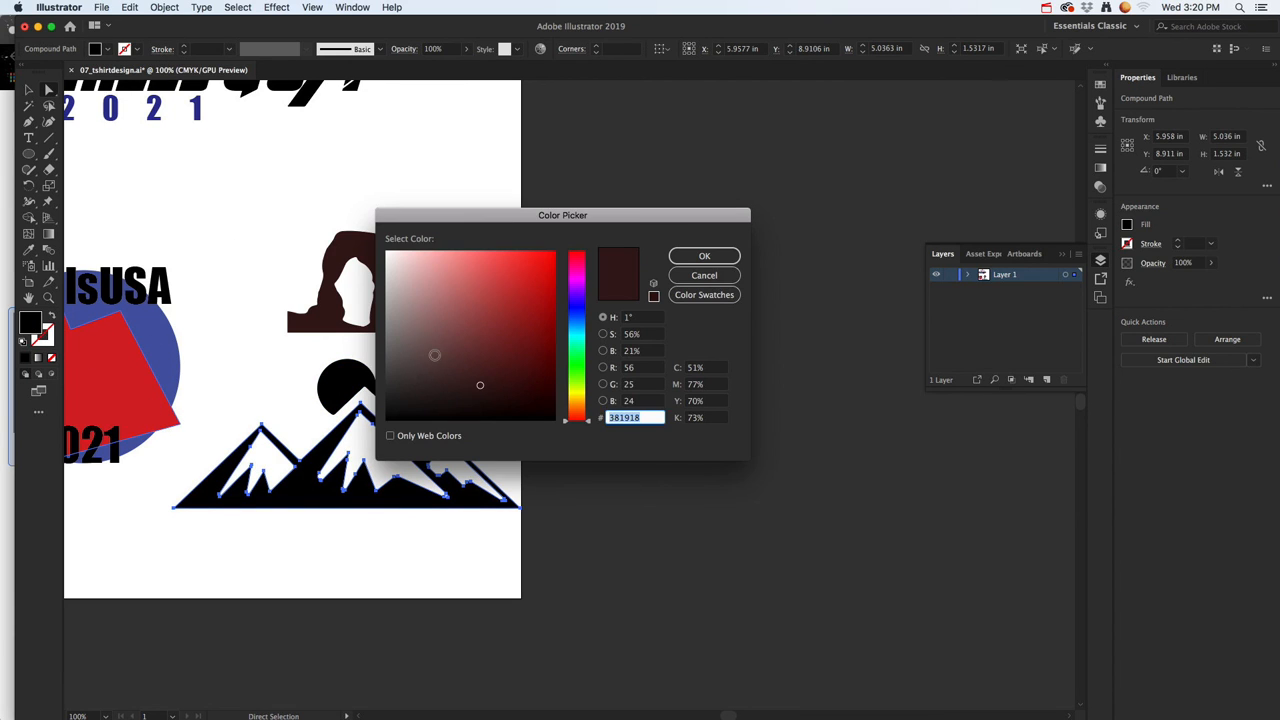
pyautogui.moveTo(434, 354); pyautogui.dragTo(546, 262)
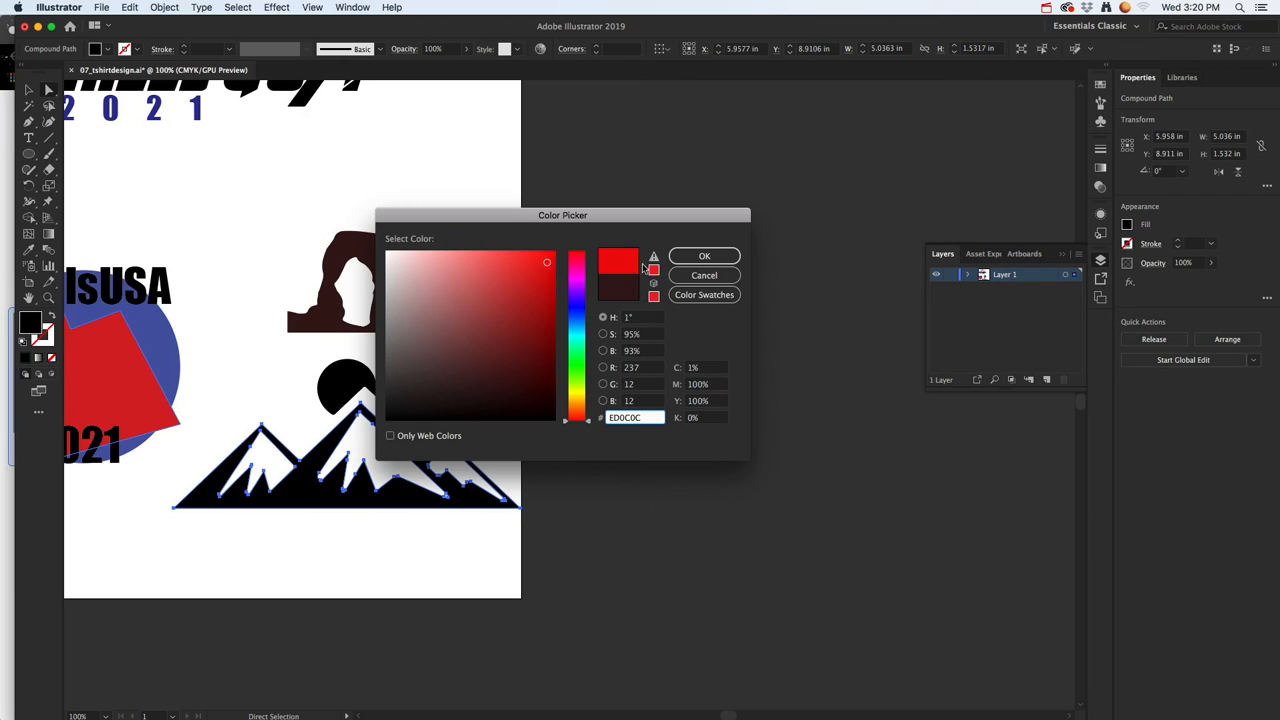
pyautogui.click(703, 256)
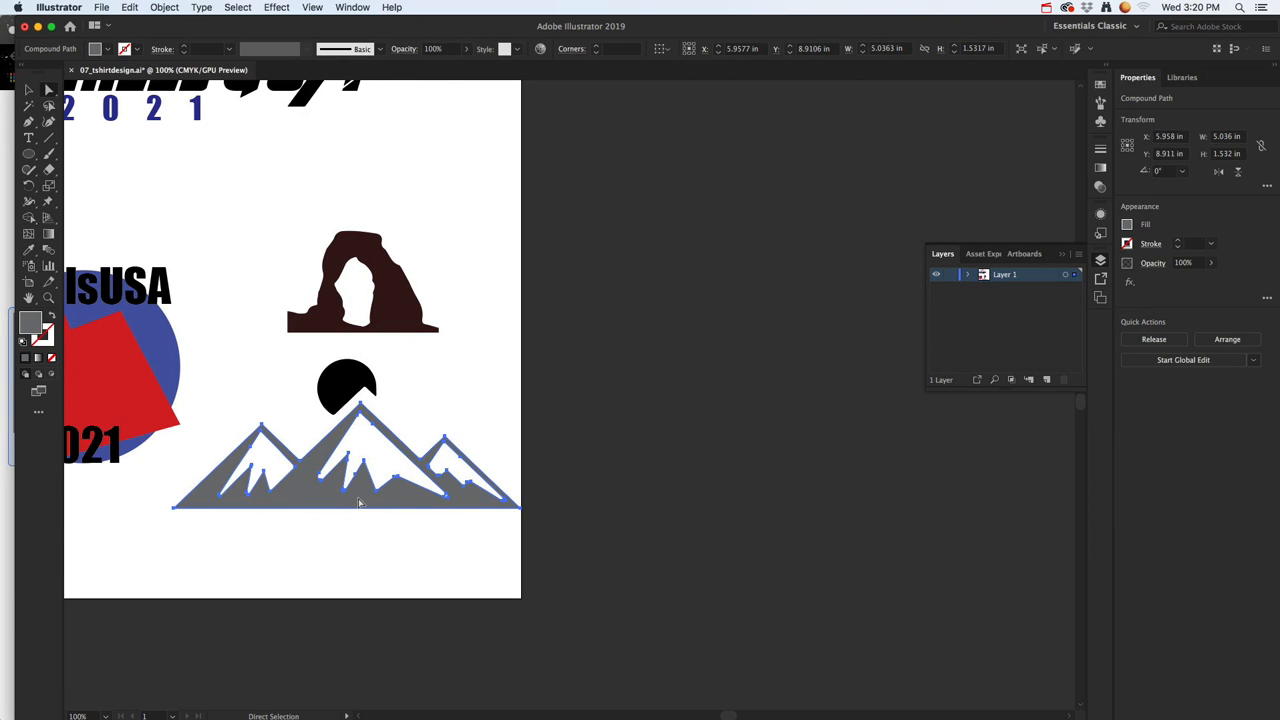
# Fill the selected mountain shape with a dark red swatch
pyautogui.click(1128, 226)
pyautogui.click(1075, 272)
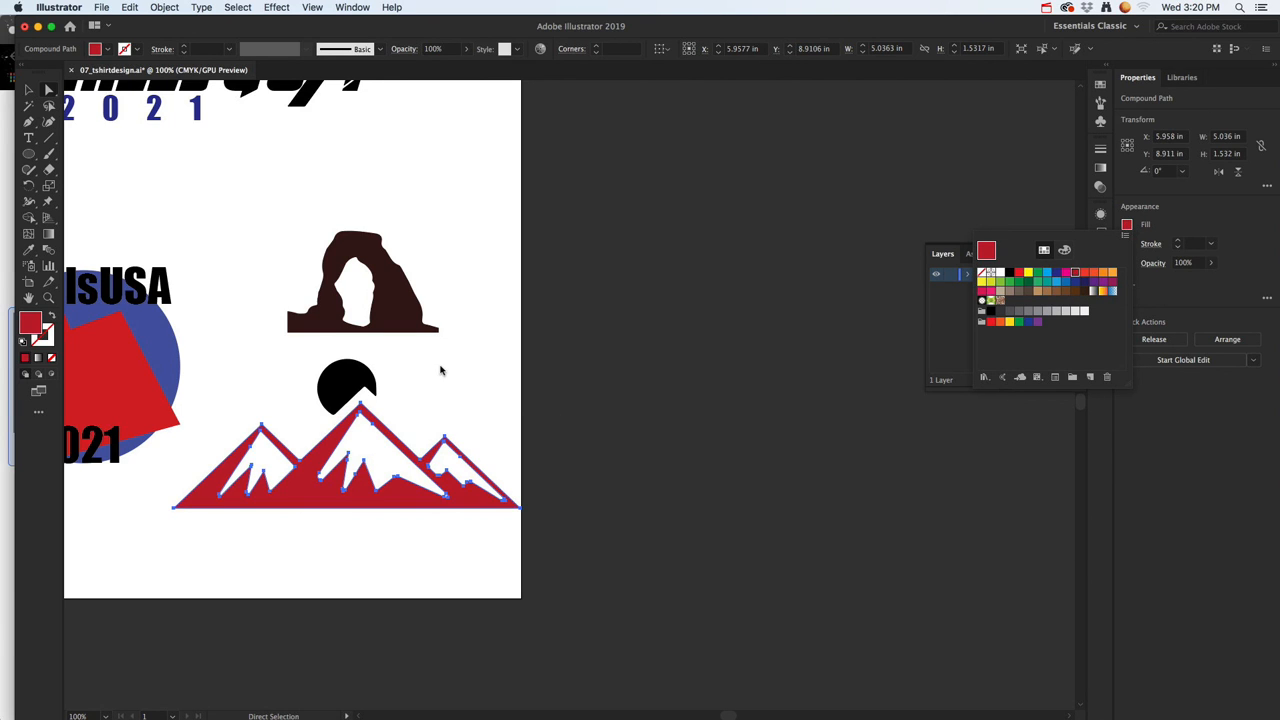
# Move the arch graphic up and slightly right, to just below the upper SkillsUSA 2021 design
pyautogui.press('v')
pyautogui.click(406, 320)
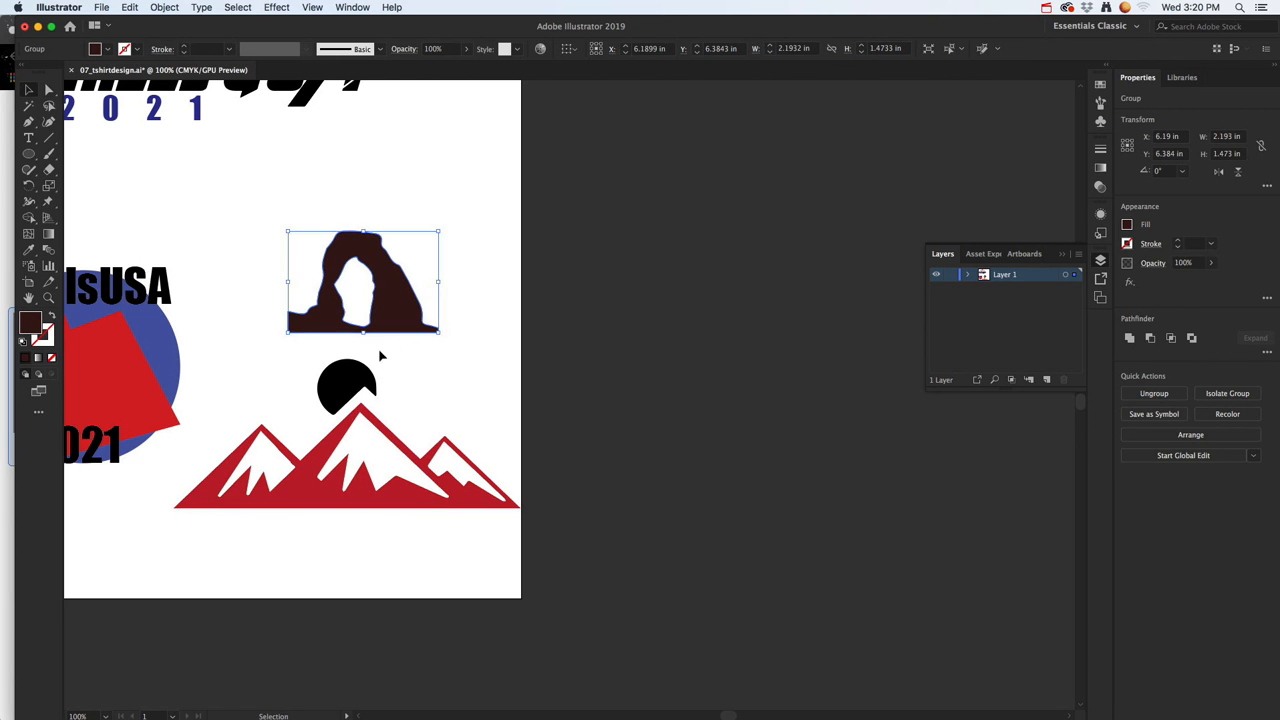
pyautogui.hscroll(-5, 350, 300)
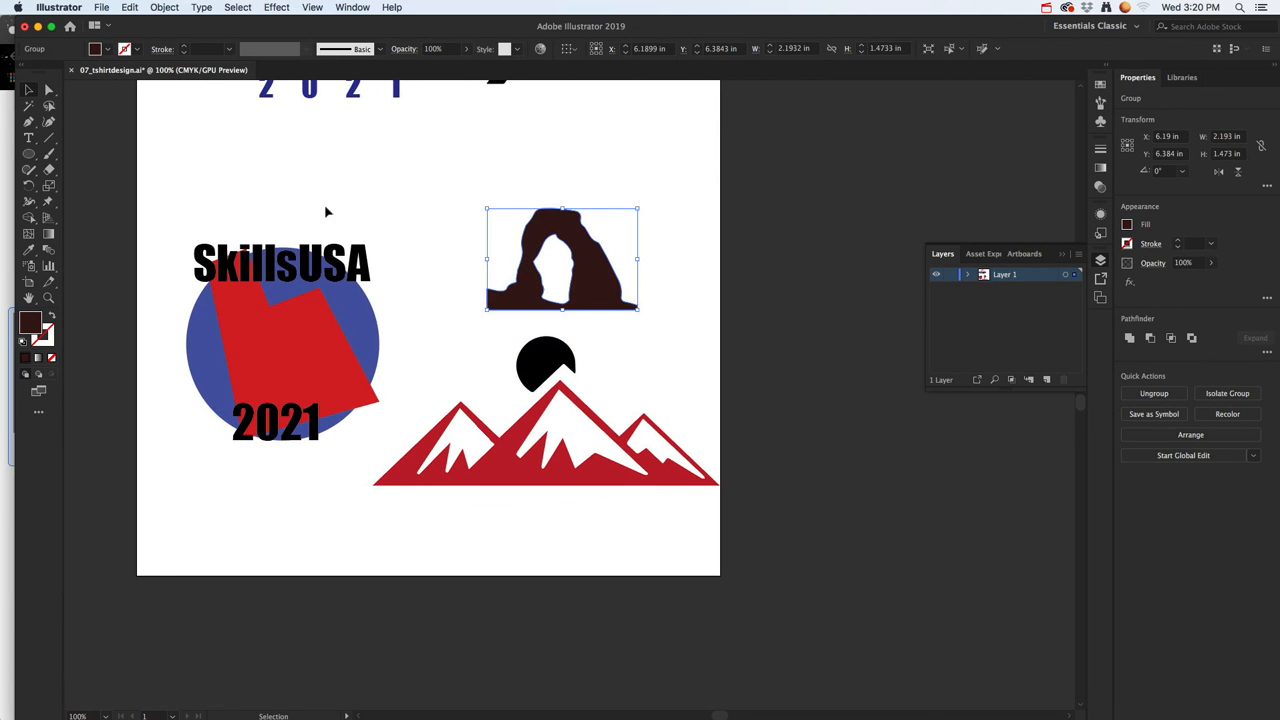
pyautogui.scroll(5, 390, 255)
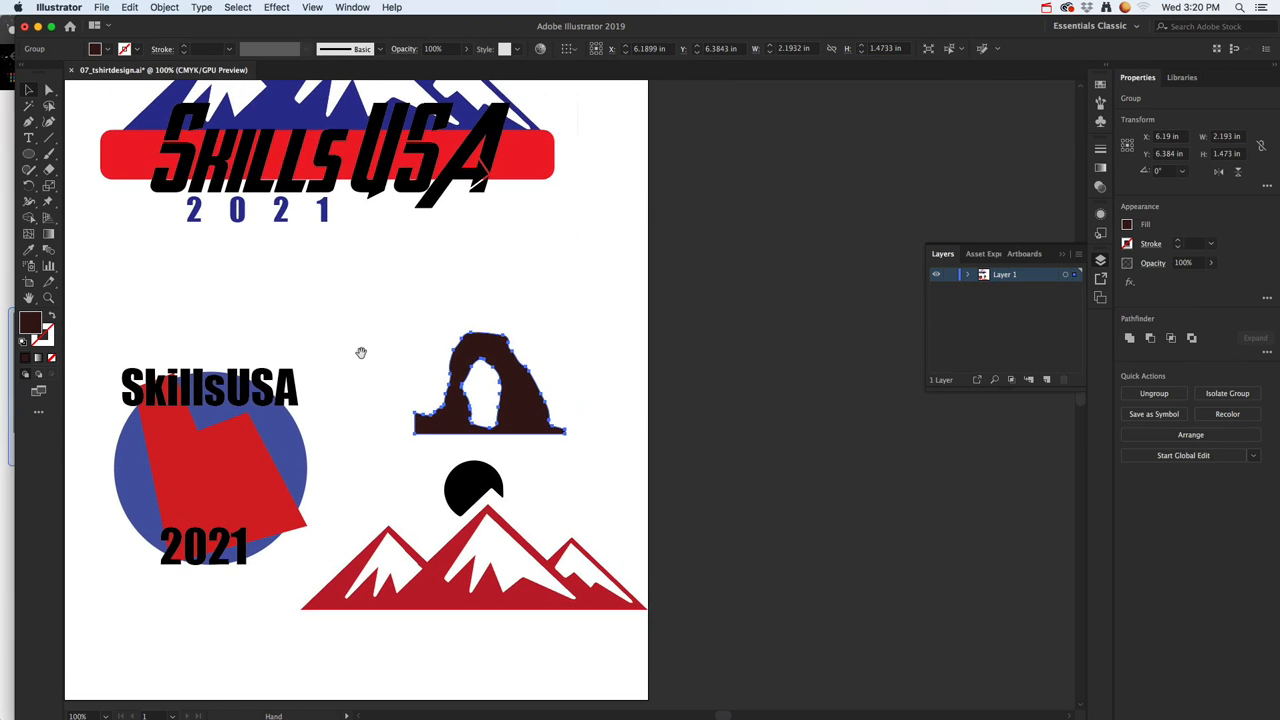
pyautogui.moveTo(484, 400); pyautogui.dragTo(513, 310)
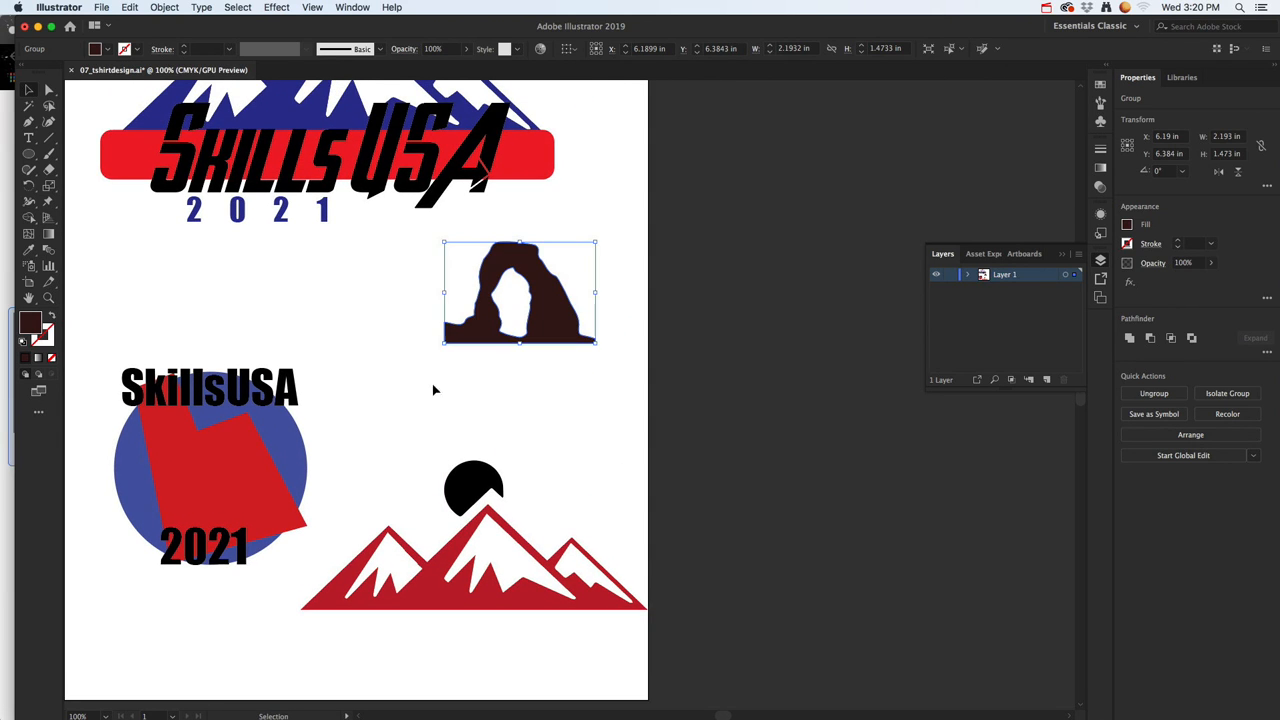
# Select the SkillsUSA text at the top of the blue circle design
pyautogui.click(299, 397)
pyautogui.scroll(2, 457, 414)
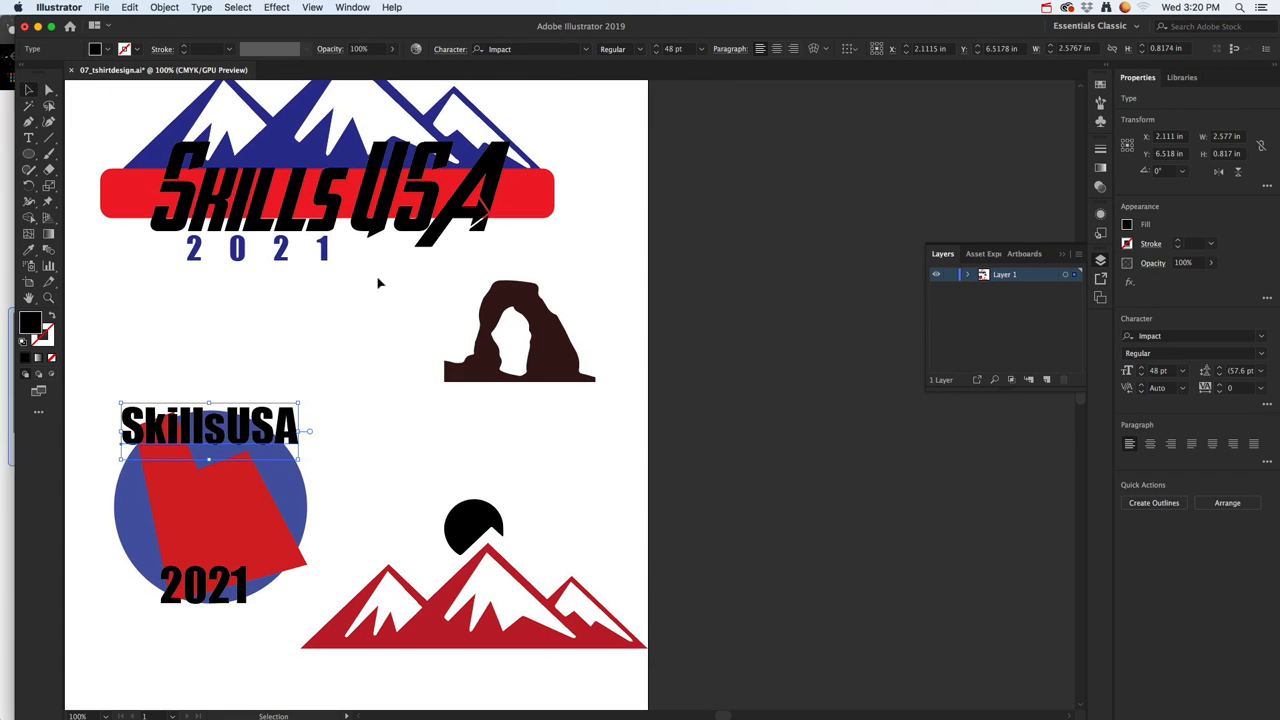
pyautogui.scroll(1, 393, 380)
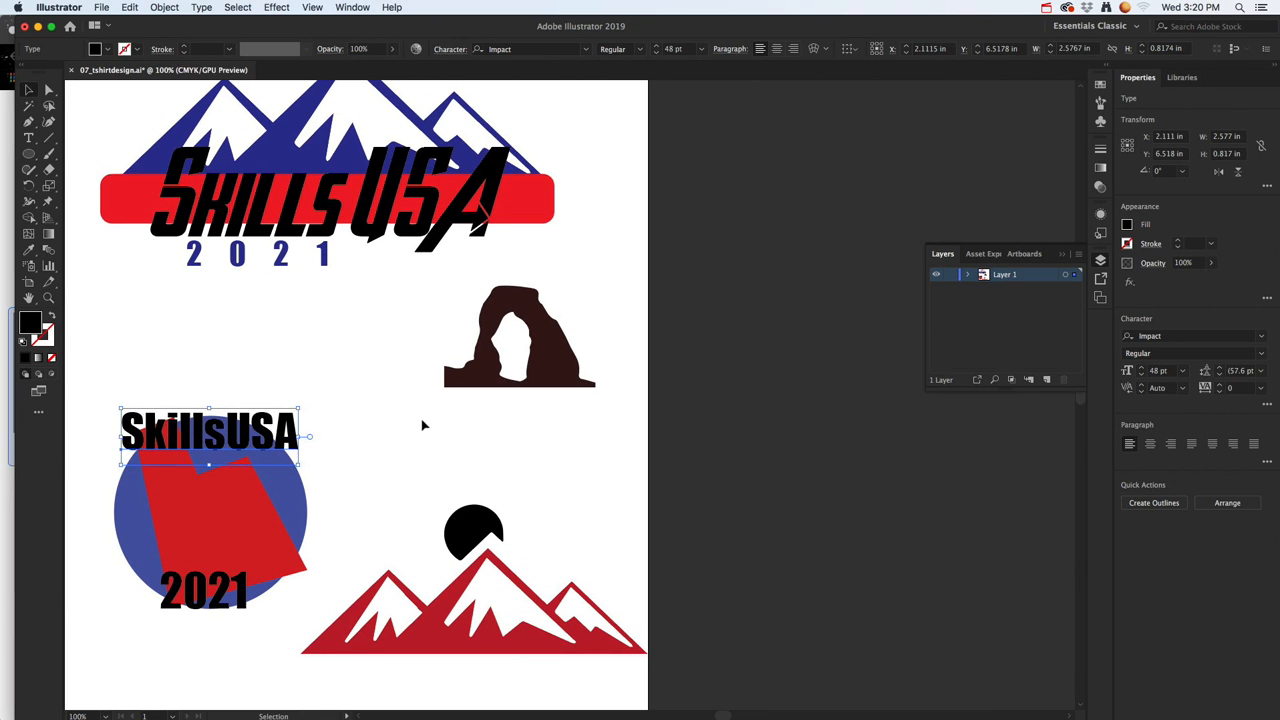
pyautogui.press('super')
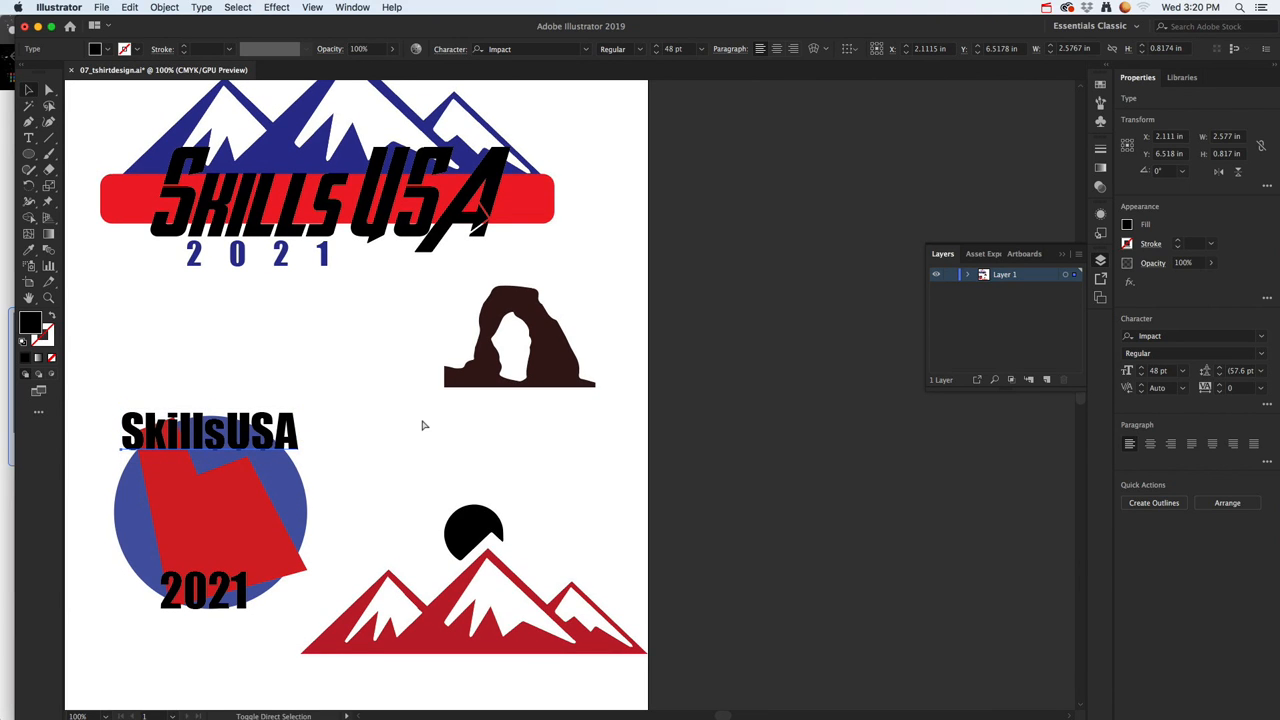